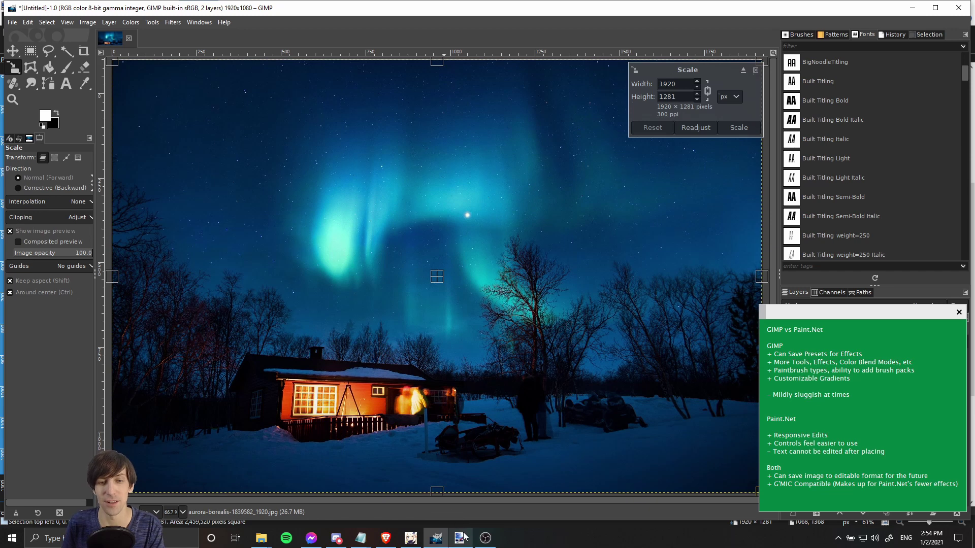
In GIMP, add the text "TEST" over the sky in white 350 px Bebas Neue and move it slightly right and up
left_click(459, 537)
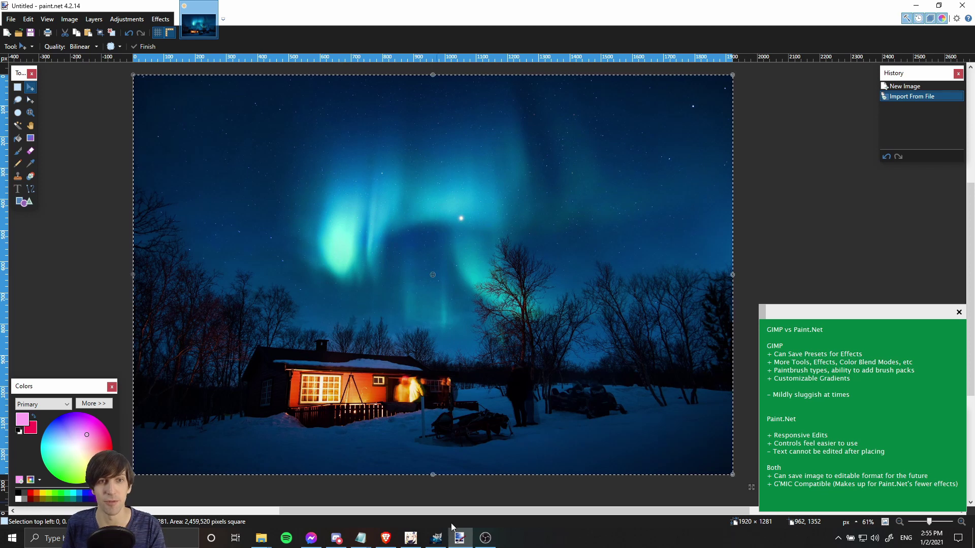
left_click(437, 539)
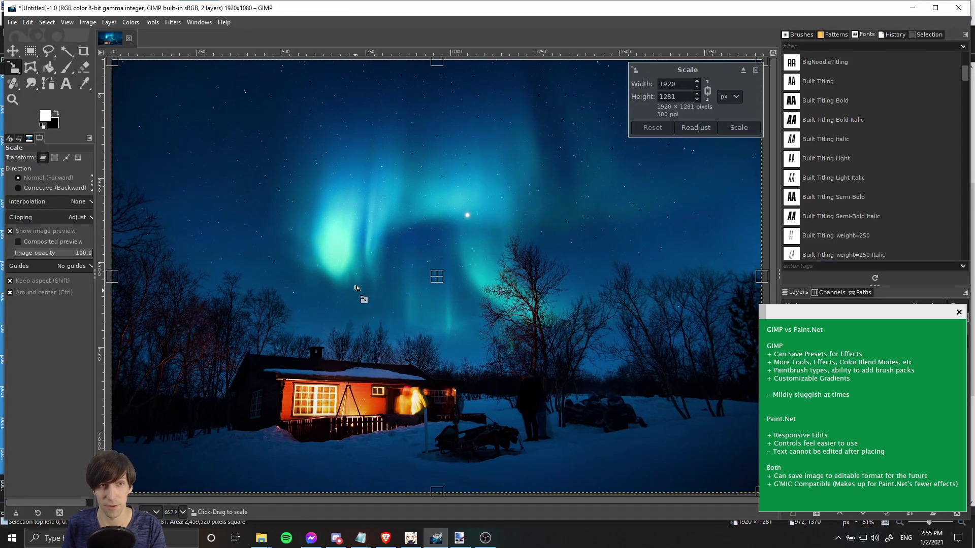
left_click(66, 83)
left_click(218, 159)
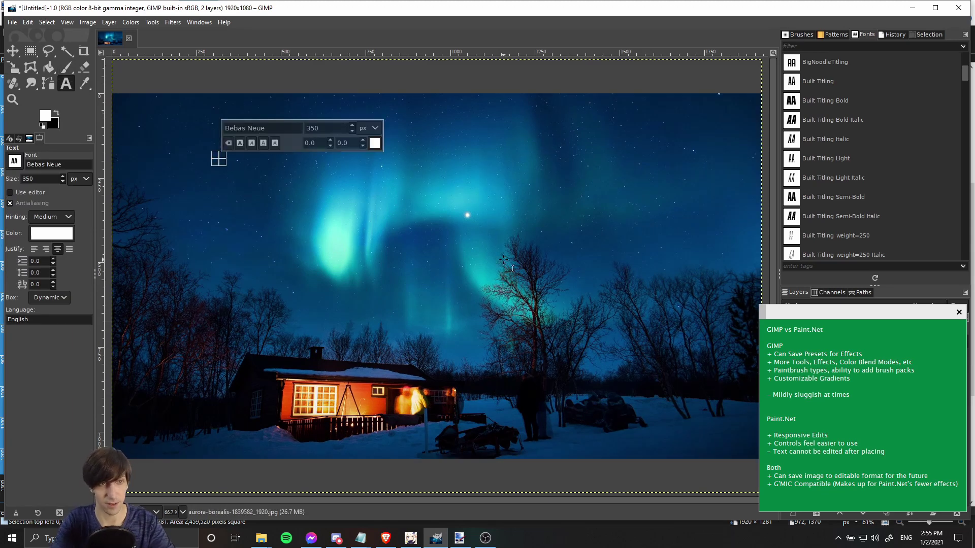
type("TEST")
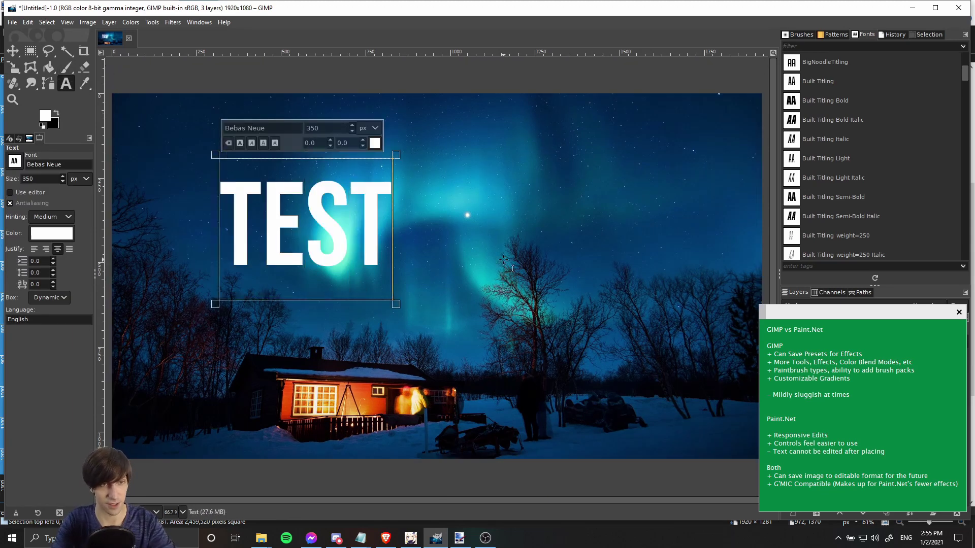
left_click(11, 51)
left_click_drag(343, 196, 369, 190)
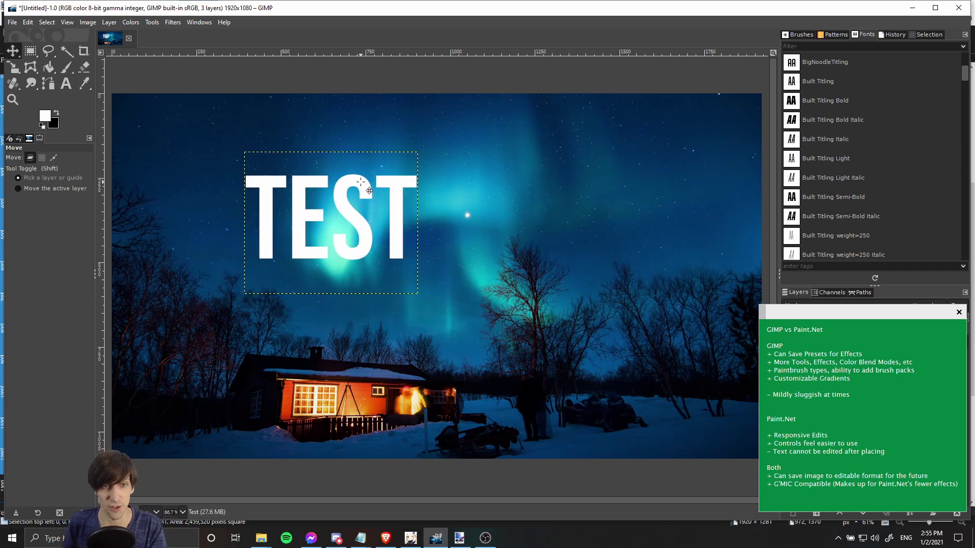
Try a Drop Shadow filter on the text using the saved preset "CT #1"
left_click(180, 25)
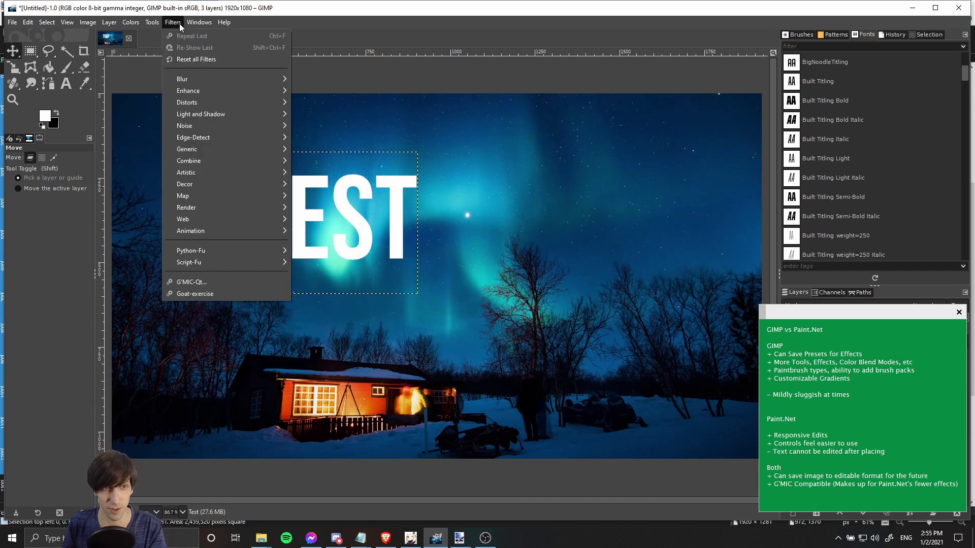
mouse_move(228, 114)
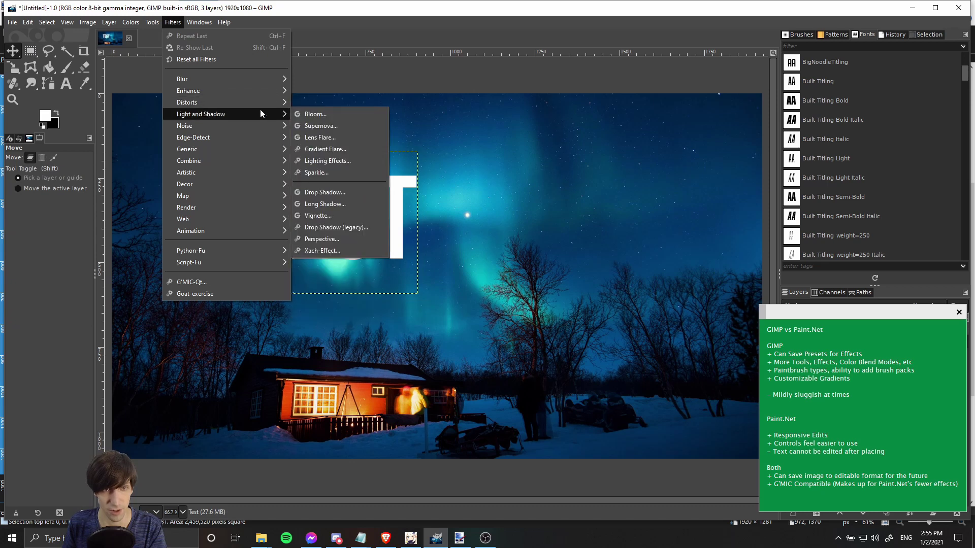
left_click(345, 192)
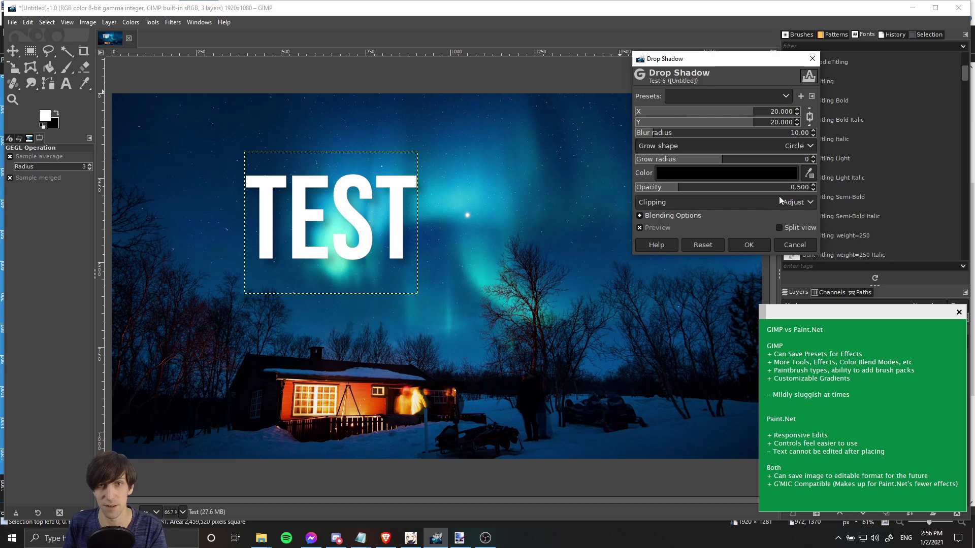
left_click(731, 98)
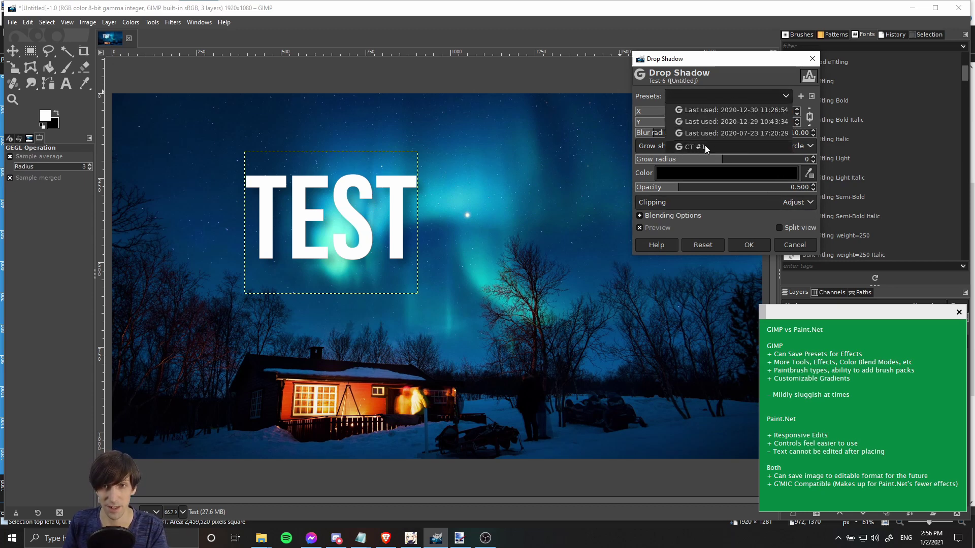
left_click(736, 146)
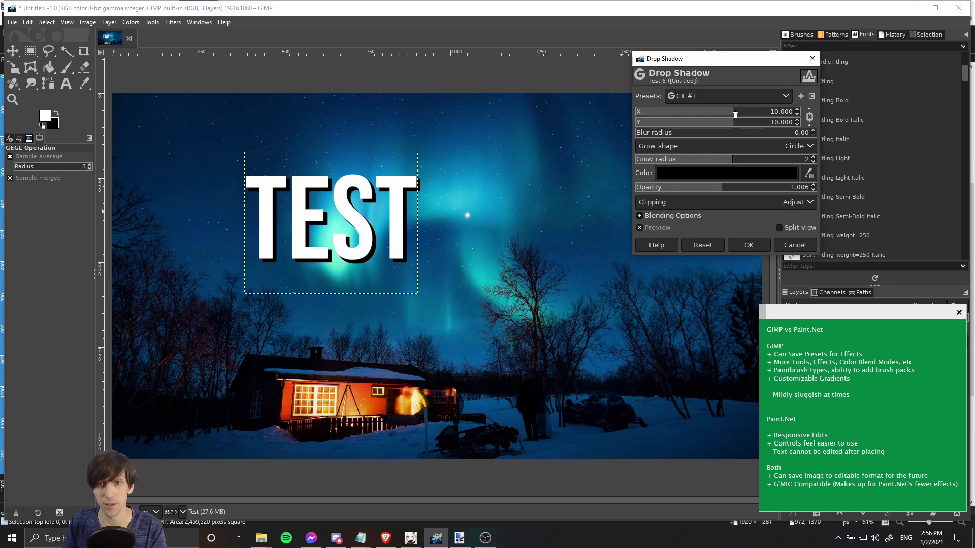
Try a drop shadow with X and Y offsets of about -1.8, a blur radius of about 15.6 and opacity 2
left_click_drag(735, 113, 710, 113)
left_click(658, 133)
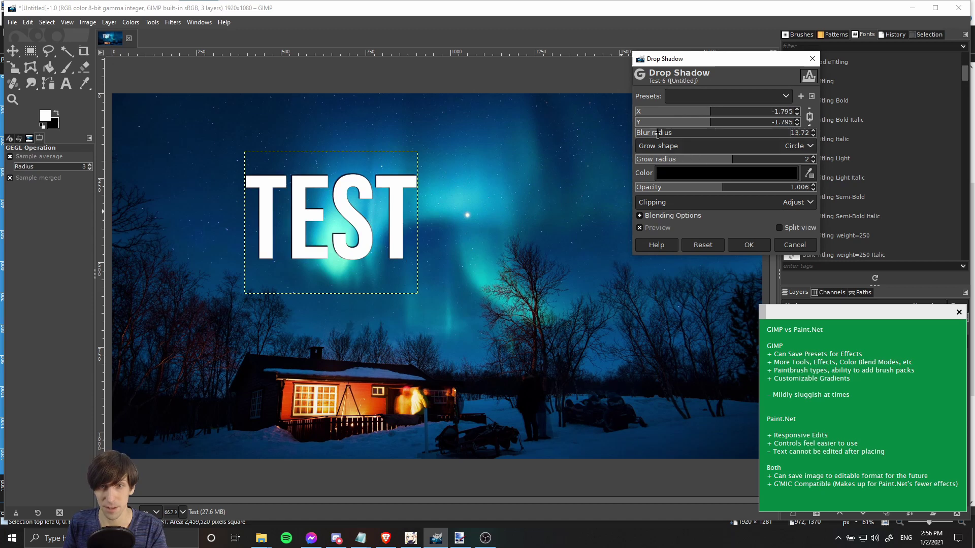
left_click_drag(658, 134, 821, 187)
left_click(704, 146)
left_click(705, 171)
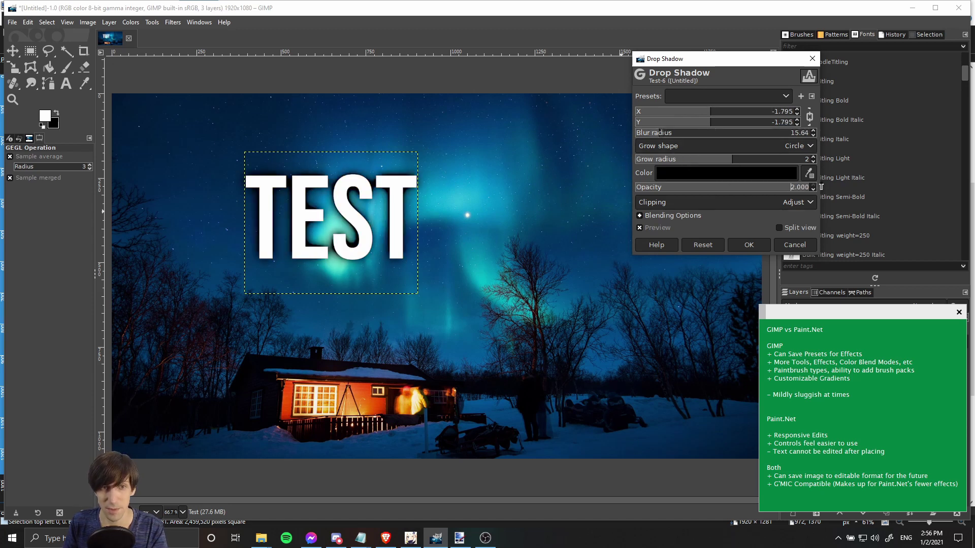
Examine the Drop Shadow options for saving, choosing, importing and exporting presets, and cancel the filter
left_click(800, 96)
key("Escape")
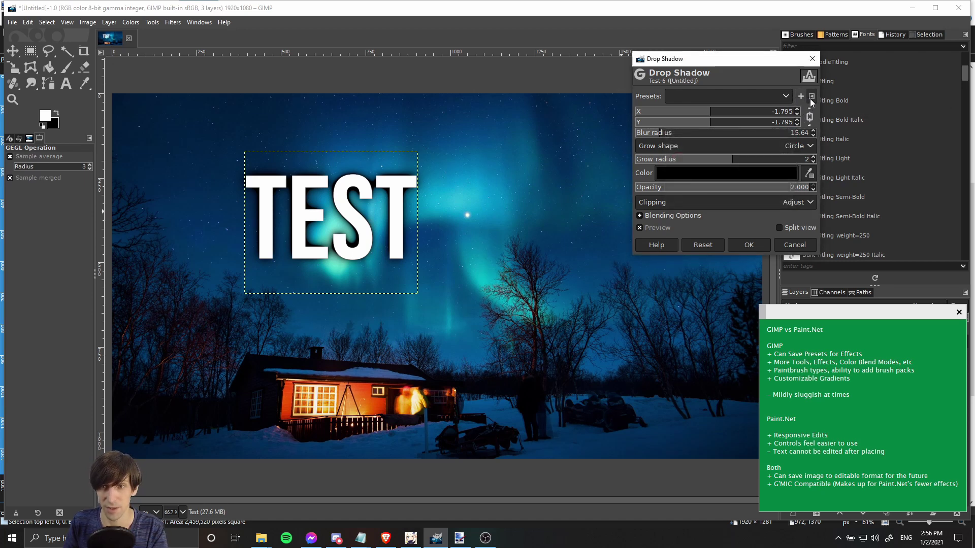
left_click(776, 96)
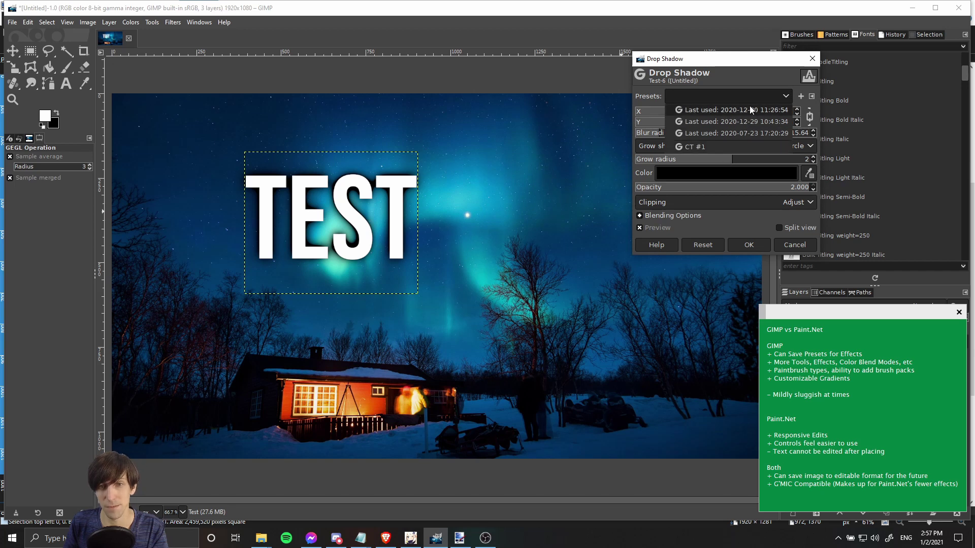
left_click(812, 96)
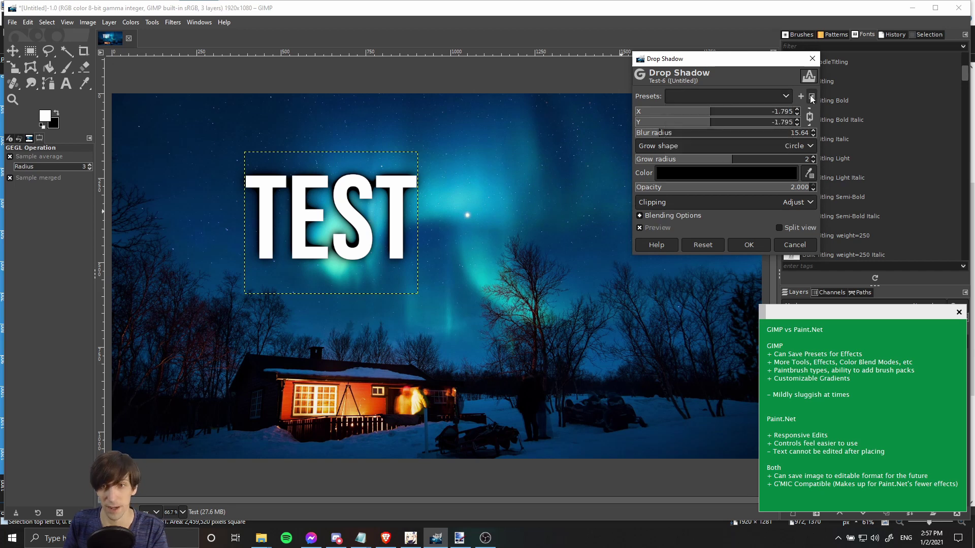
left_click(812, 95)
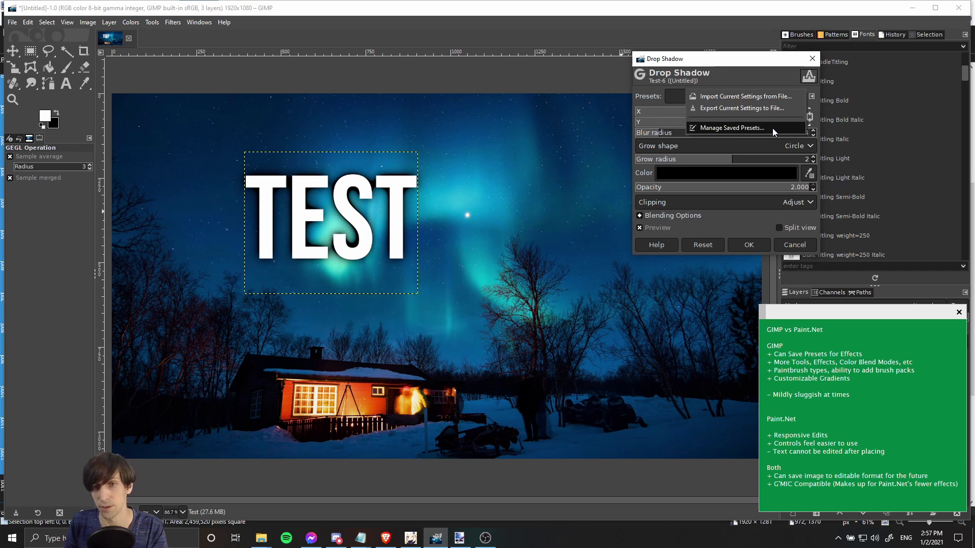
left_click(769, 83)
left_click(795, 245)
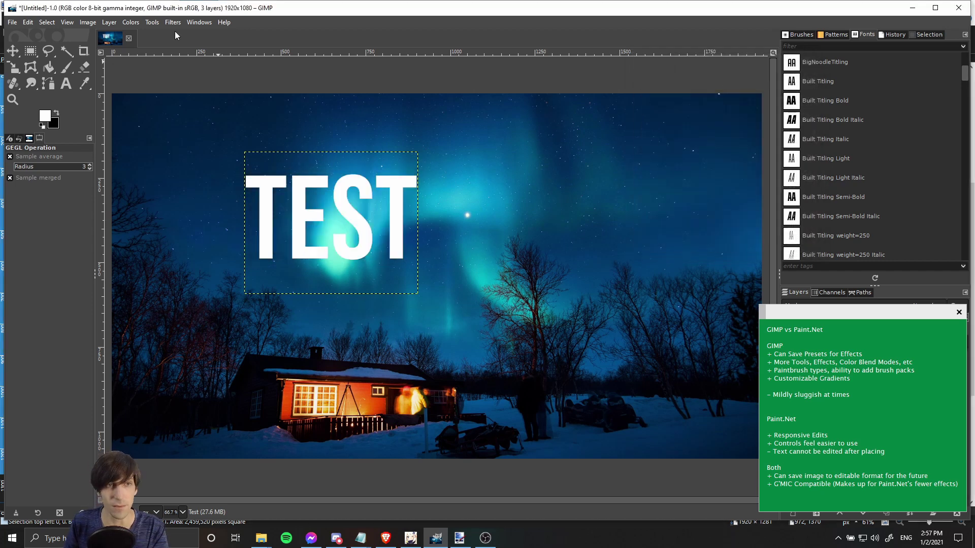
Preview the Vignette filter on the text, examine its preset options and cancel the filter
left_click(172, 22)
mouse_move(221, 127)
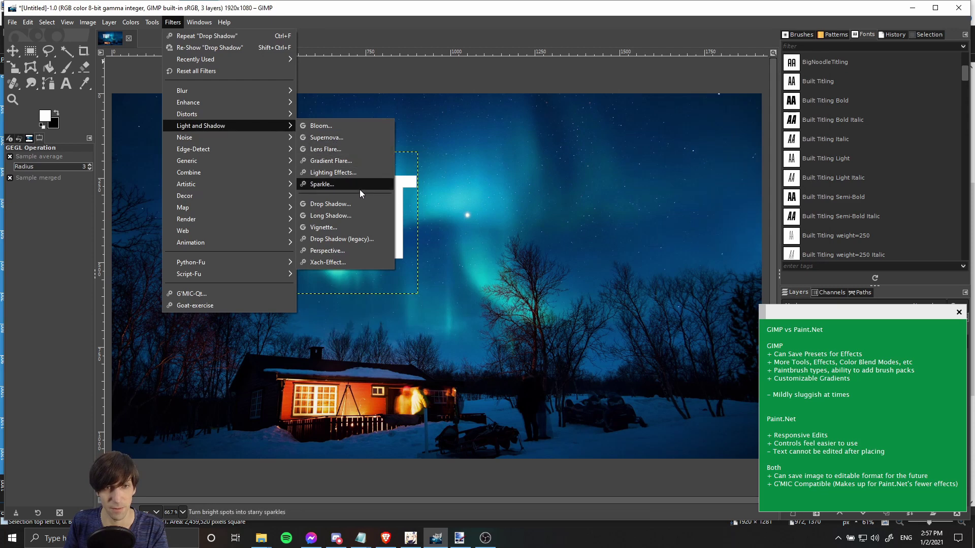
left_click(358, 228)
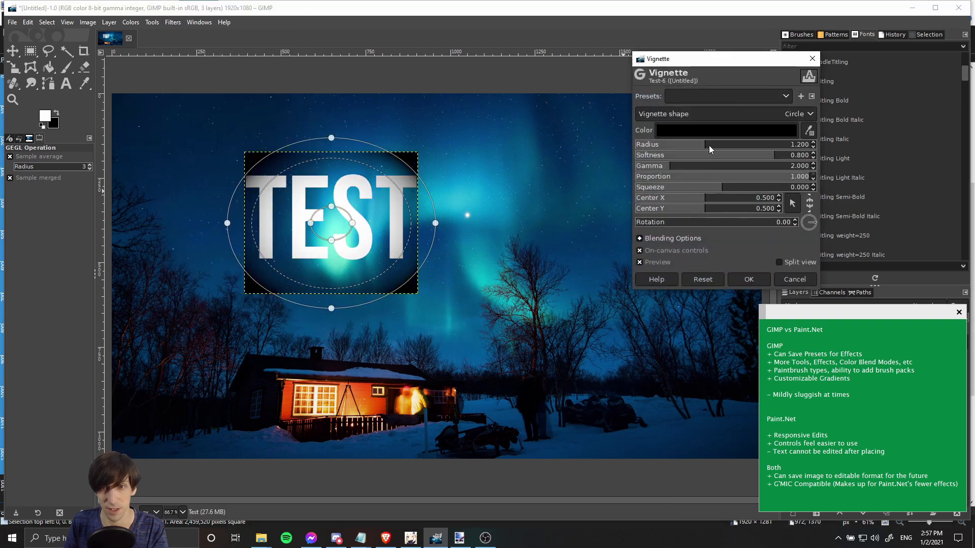
left_click(775, 97)
left_click(814, 104)
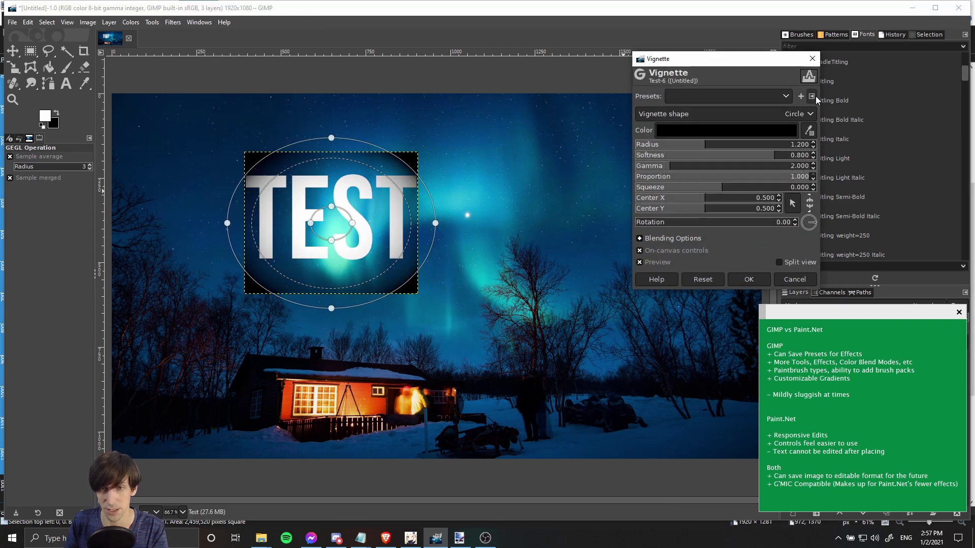
left_click(816, 95)
key("Escape")
key("Escape")
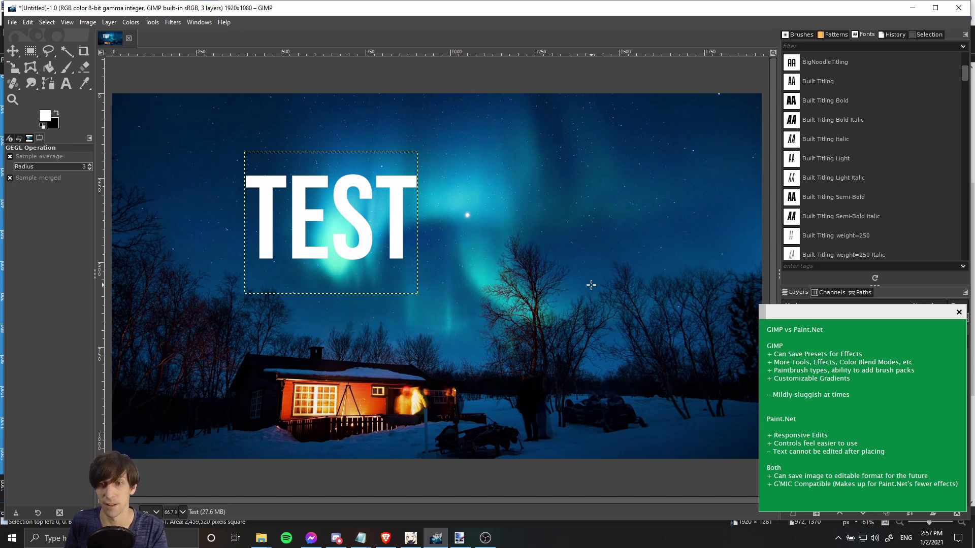
Activate the Move tool, and switch to paint.net to move its floating Tools window slightly right and down
key("m")
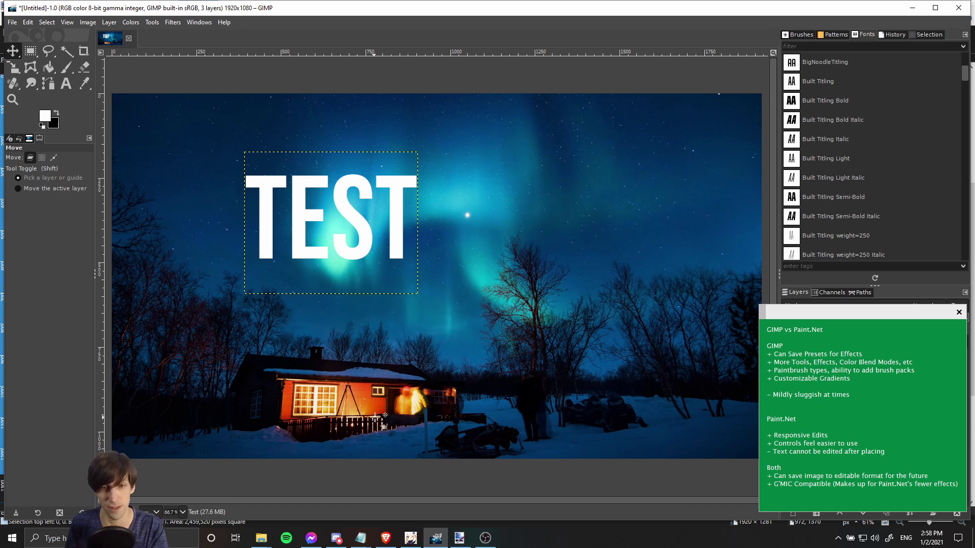
key("alt+Tab")
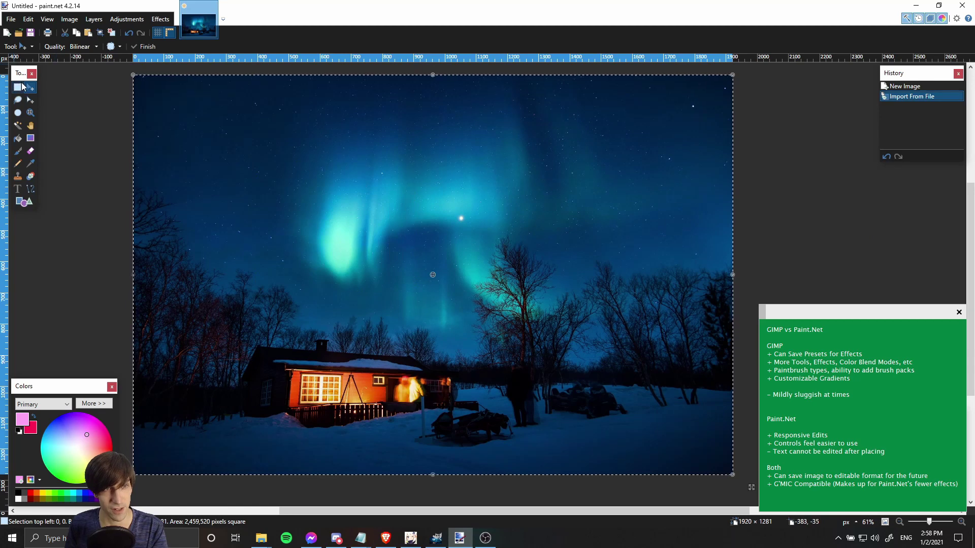
left_click_drag(12, 76, 54, 93)
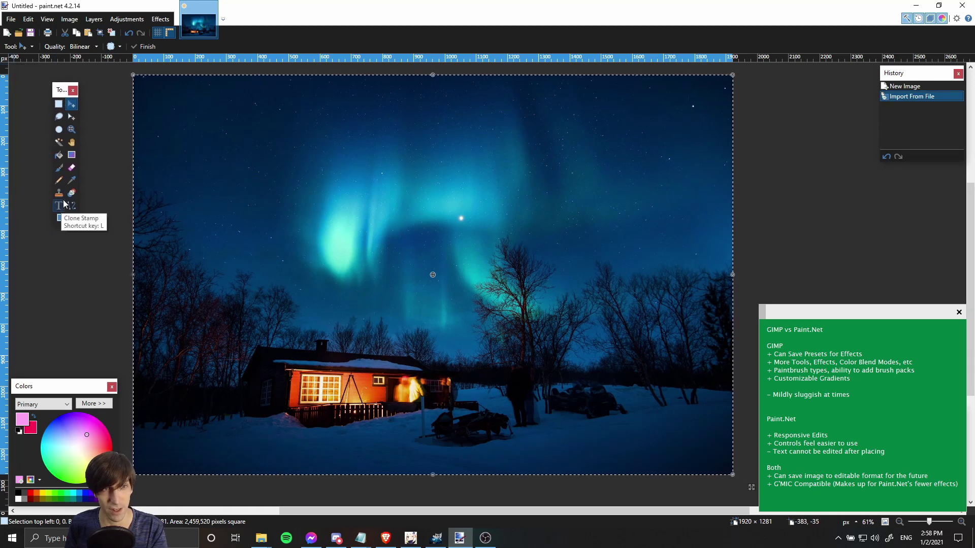
Switch back to GIMP and examine its grouped tools, including the smudge and paintbrush variants
key("alt+Tab")
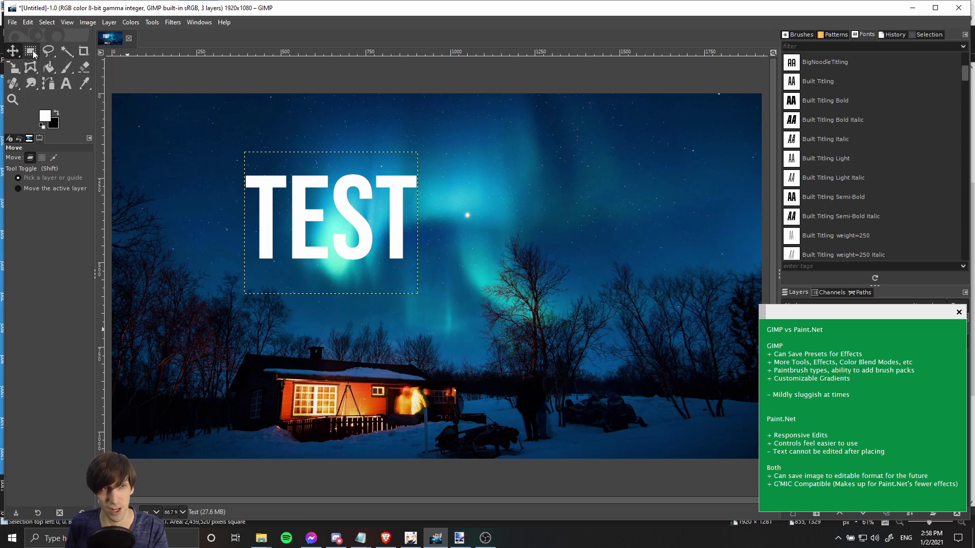
mouse_move(33, 54)
mouse_move(35, 83)
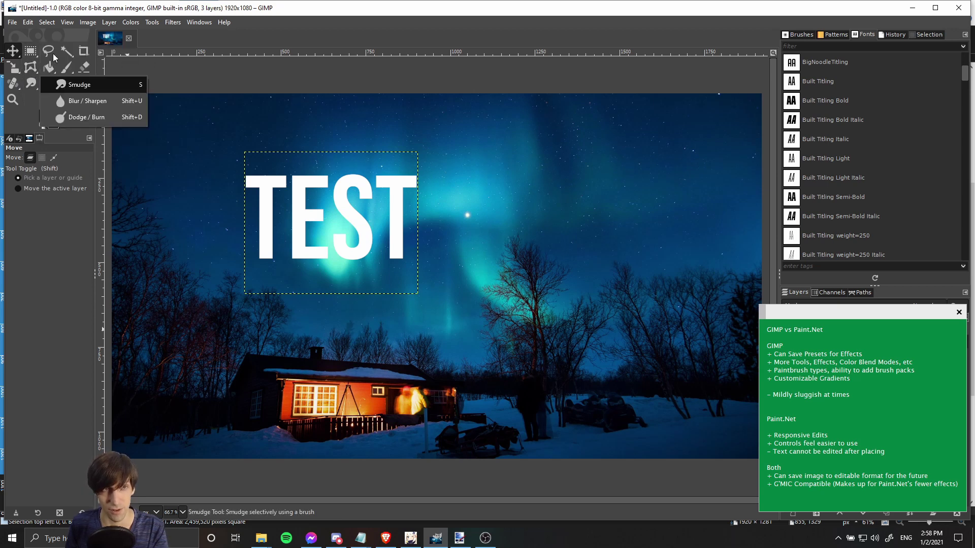
mouse_move(66, 68)
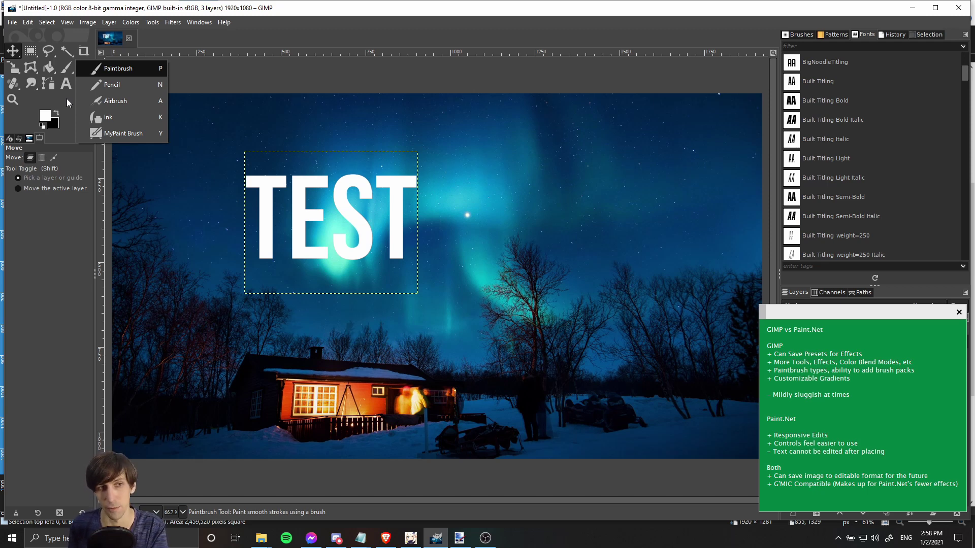
left_click(66, 98)
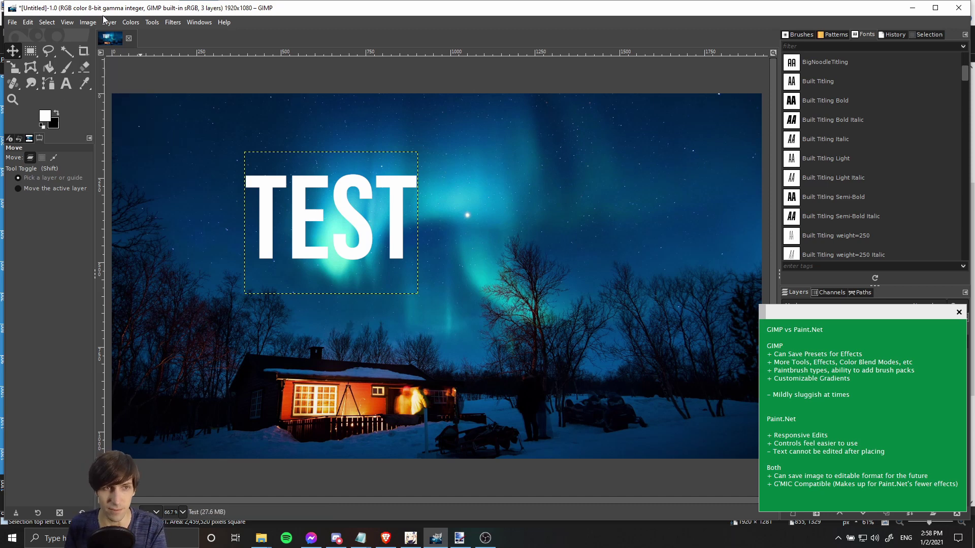
Examine GIMP's available filter categories, including the light and shadow, artistic and web filters
left_click(171, 23)
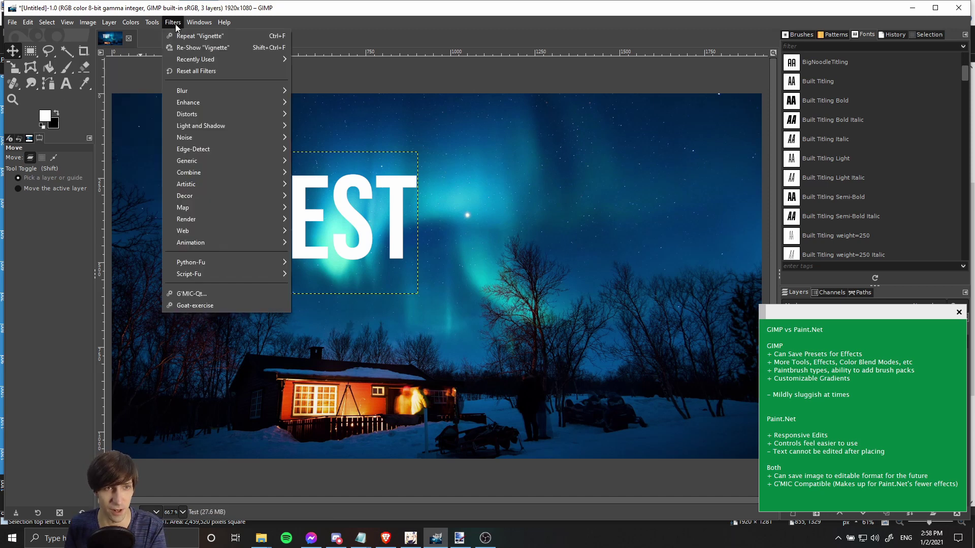
mouse_move(224, 113)
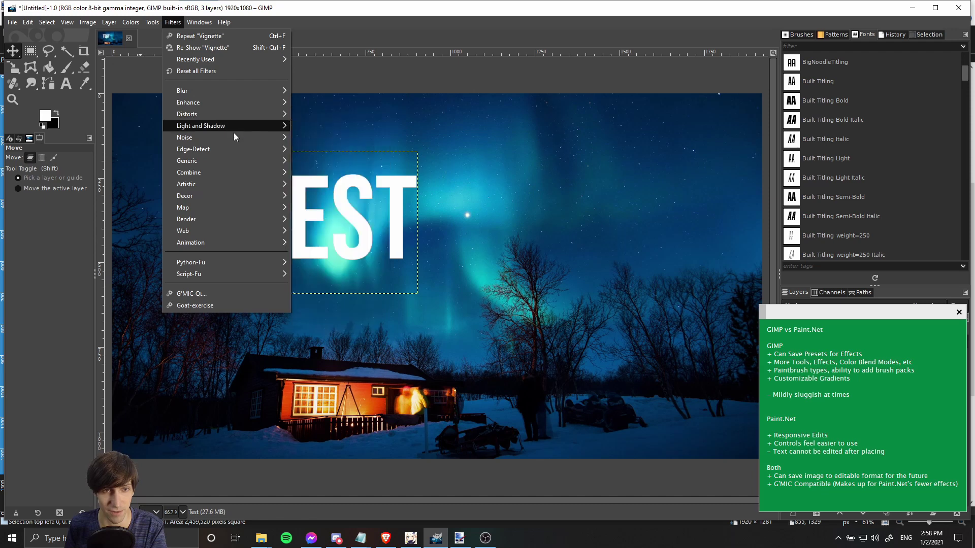
mouse_move(247, 175)
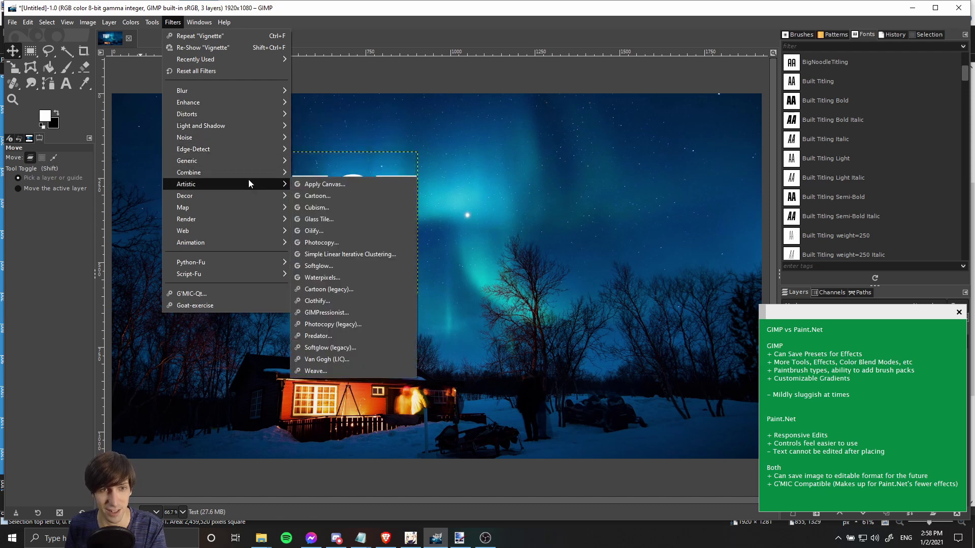
mouse_move(269, 219)
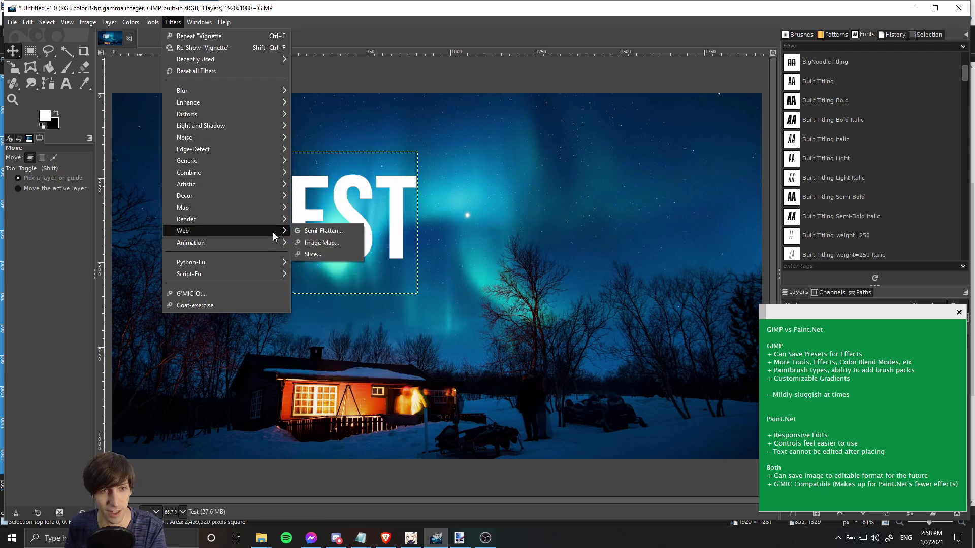
mouse_move(281, 279)
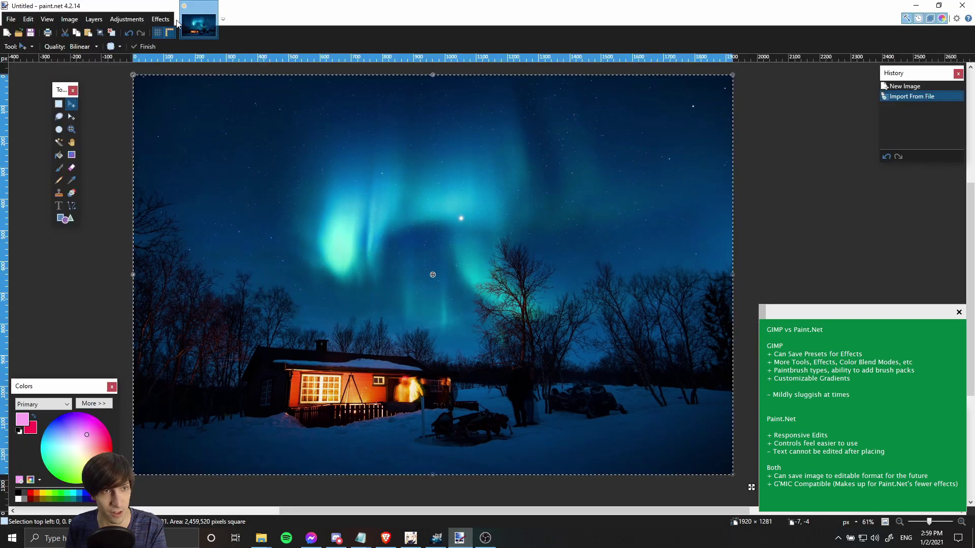
Examine paint.net's effect categories, including the distort and noise effects
left_click(163, 19)
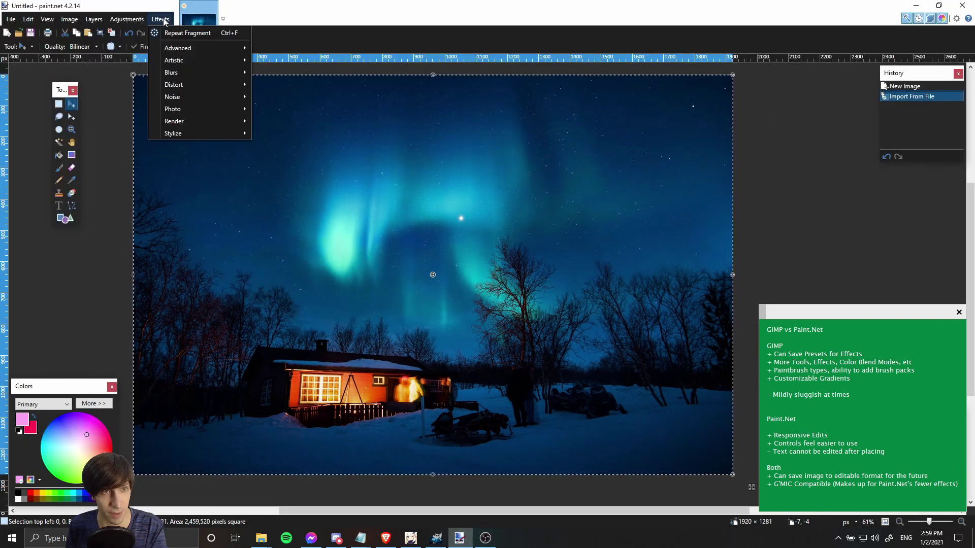
mouse_move(178, 76)
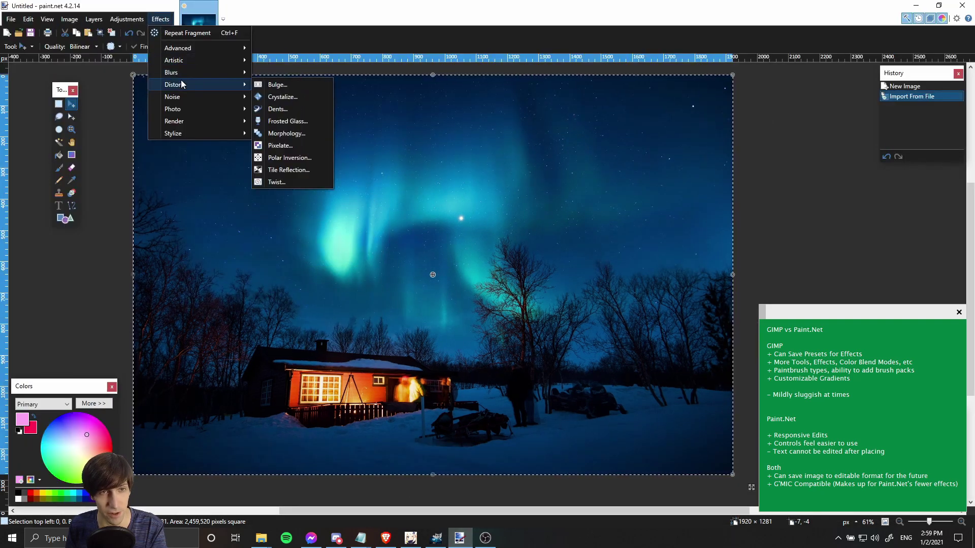
mouse_move(184, 95)
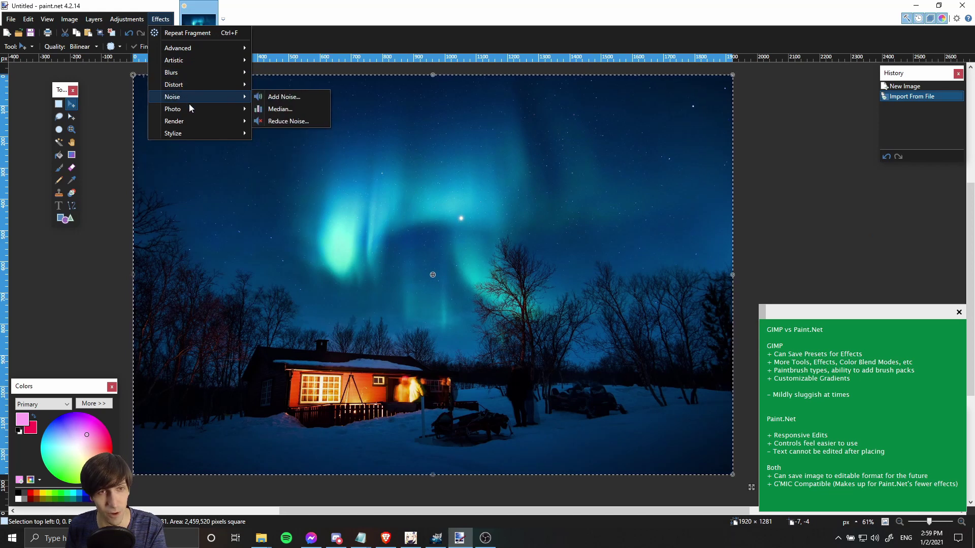
mouse_move(200, 133)
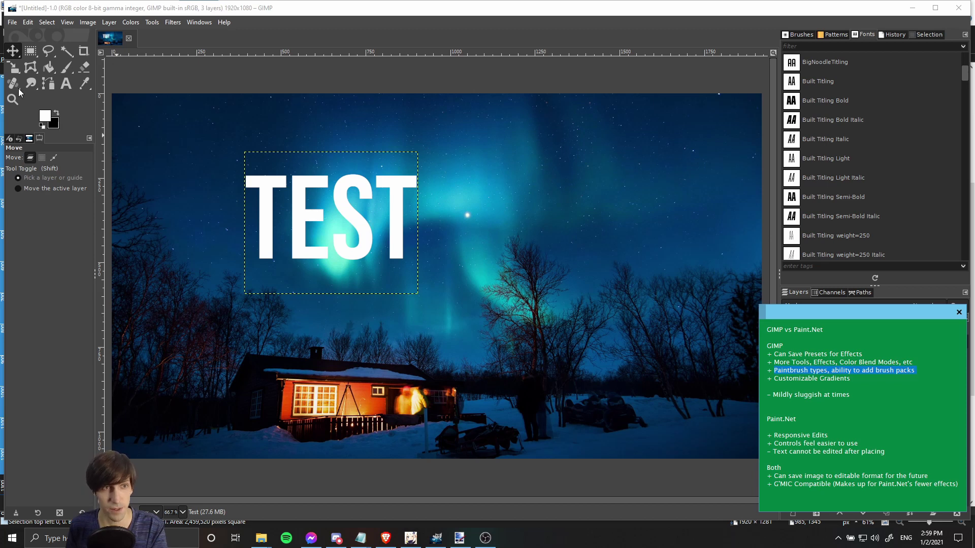
Highlight the paintbrush line in the notes, activate GIMP's Paintbrush tool and examine its available brushes
left_click(778, 373)
left_click_drag(778, 372, 800, 371)
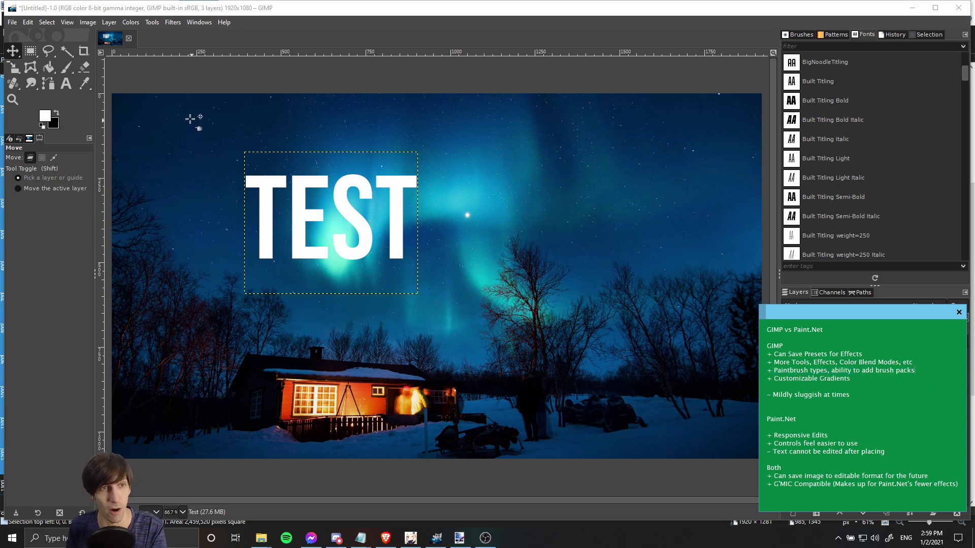
left_click(67, 70)
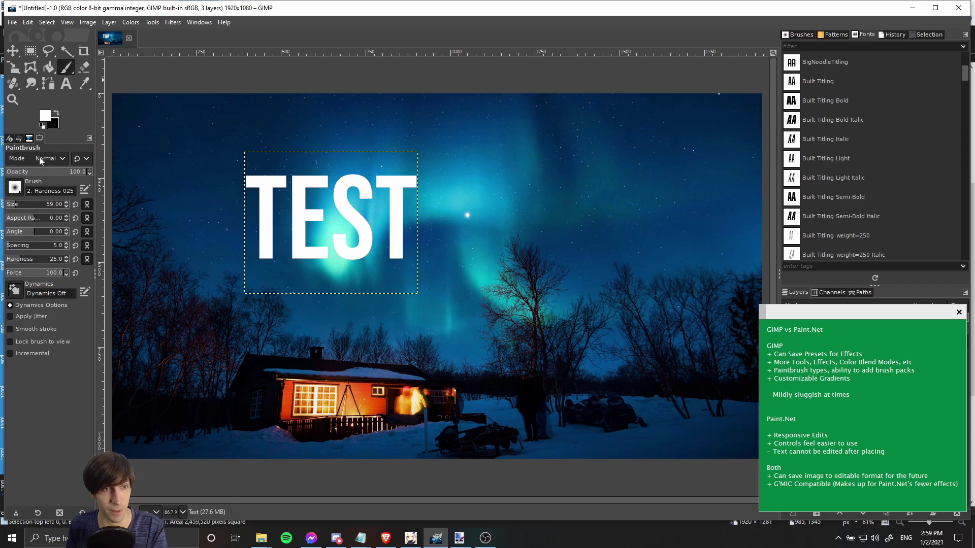
left_click(17, 193)
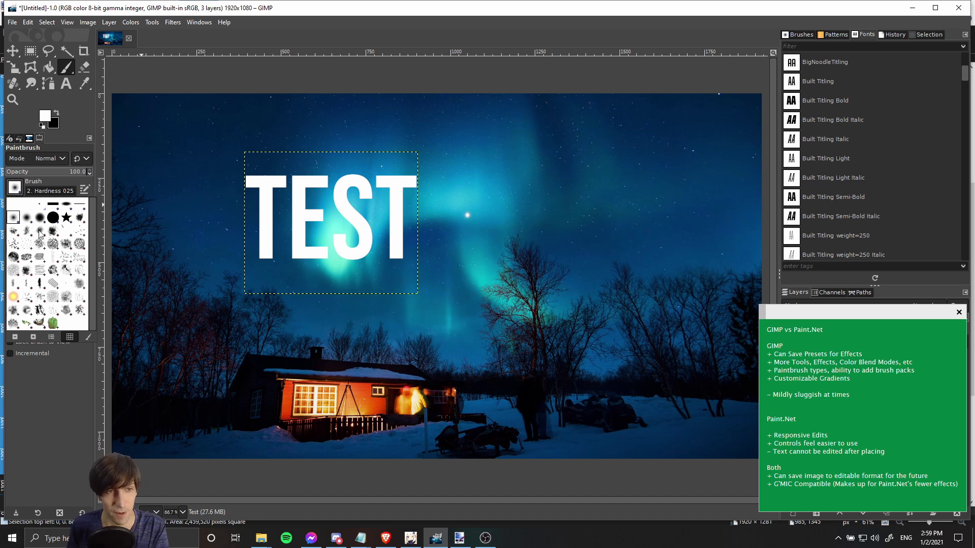
left_click(19, 191)
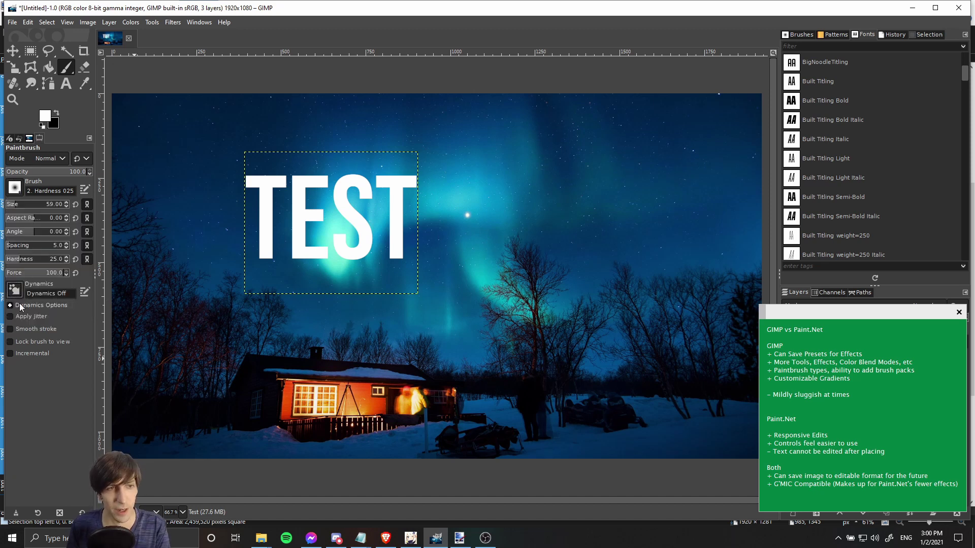
Examine the dynamics presets available for GIMP's Paintbrush
left_click(15, 291)
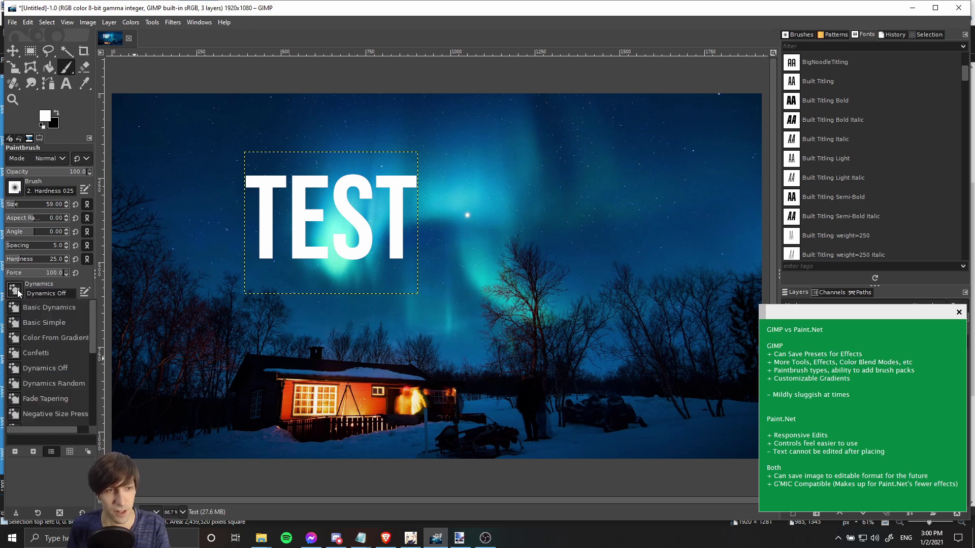
scroll(40, 318, "down", 5)
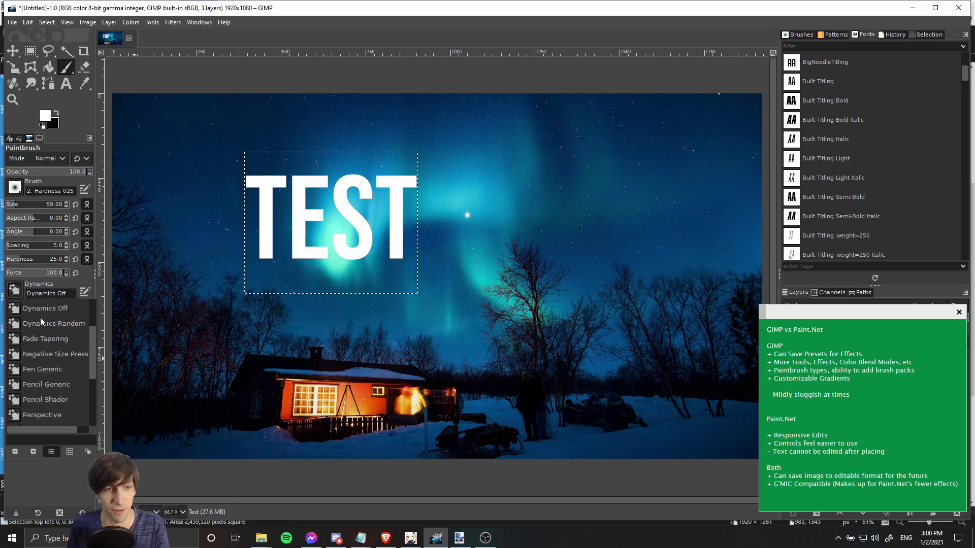
scroll(41, 318, "down", 2)
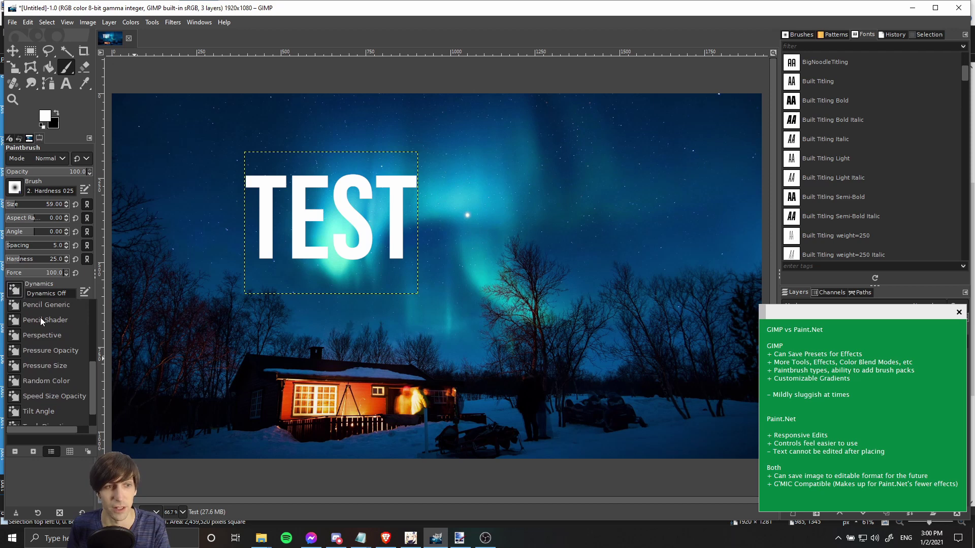
scroll(40, 318, "up", 6)
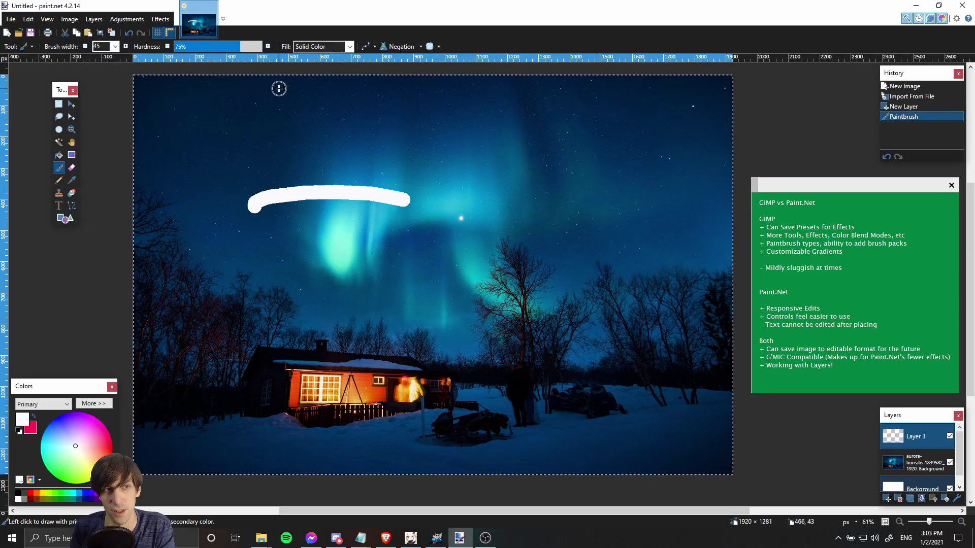
Examine the fill patterns of paint.net's Paintbrush, then switch to GIMP for comparison and return to paint.net
left_click(337, 47)
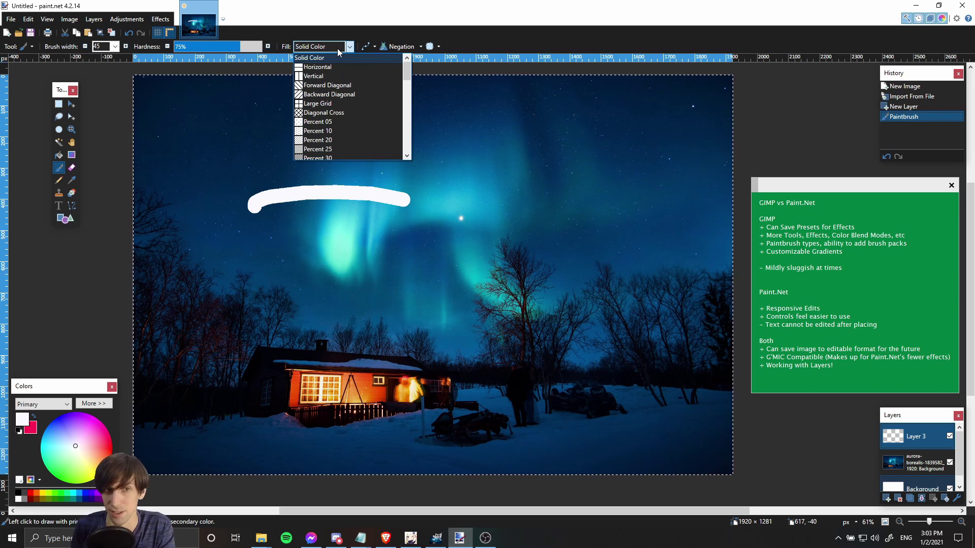
left_click(337, 48)
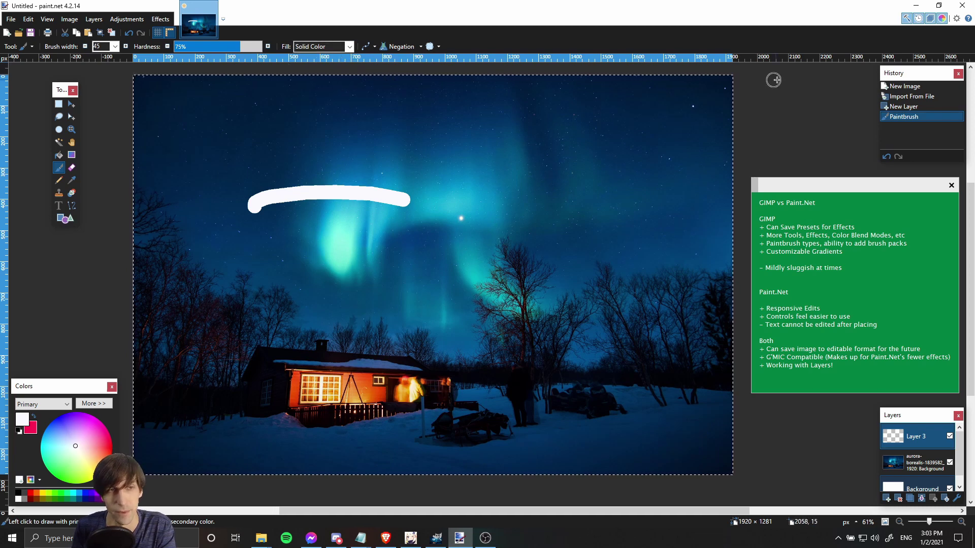
key("alt+Tab")
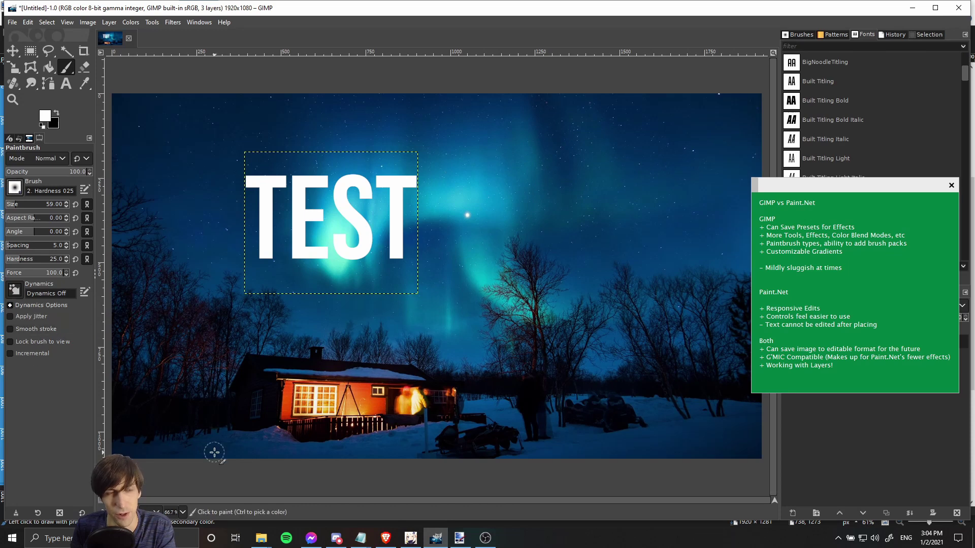
key("alt+Tab")
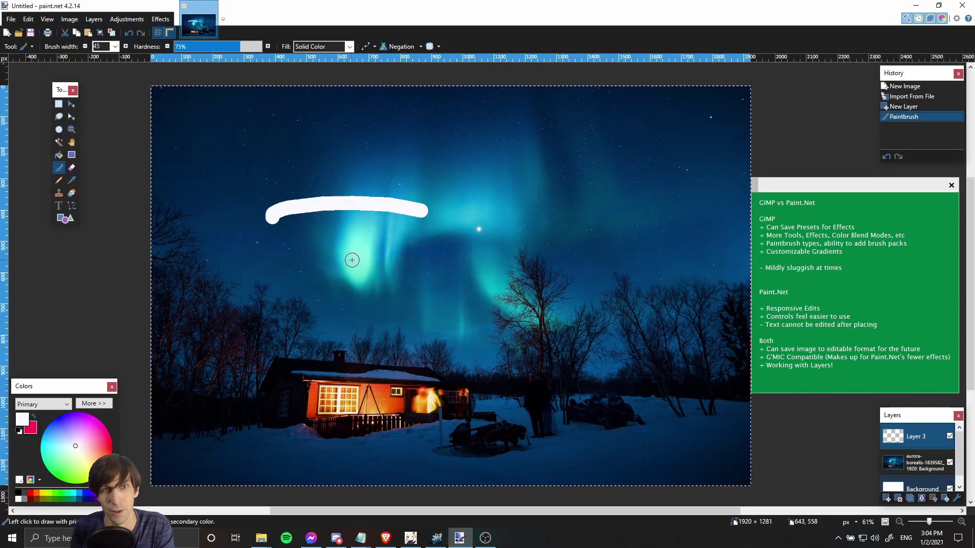
Draw a conical gradient on Layer 3 with a pink primary color, from below the image center toward the upper right
left_click(861, 250)
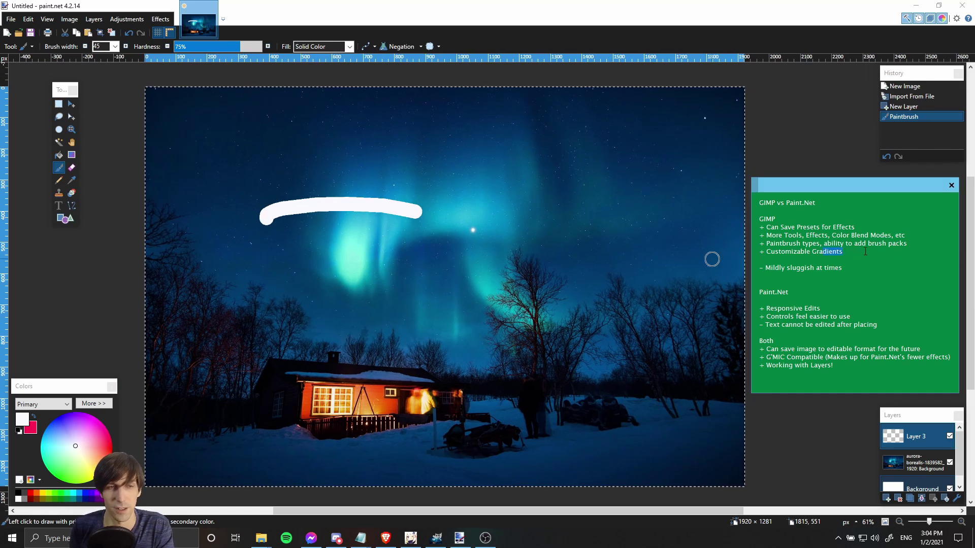
left_click(866, 252)
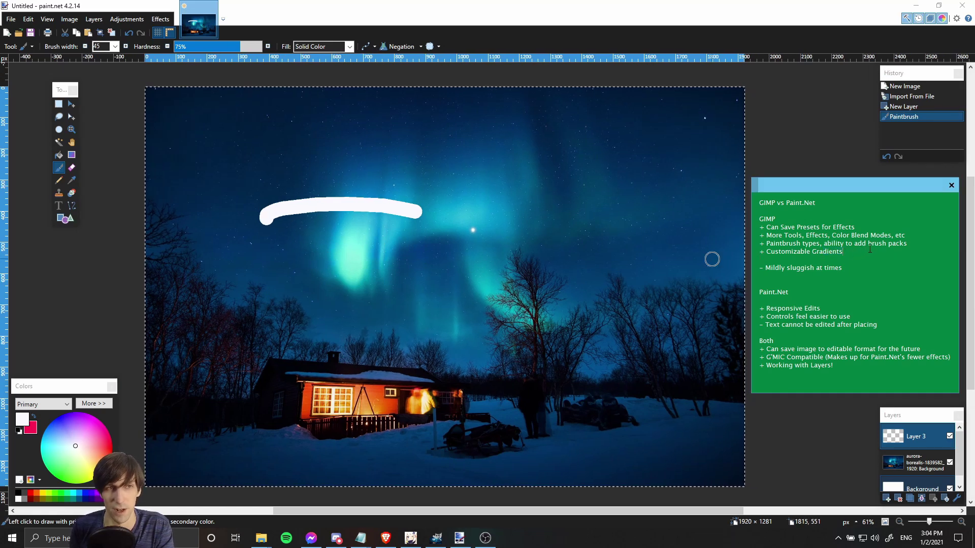
left_click(72, 155)
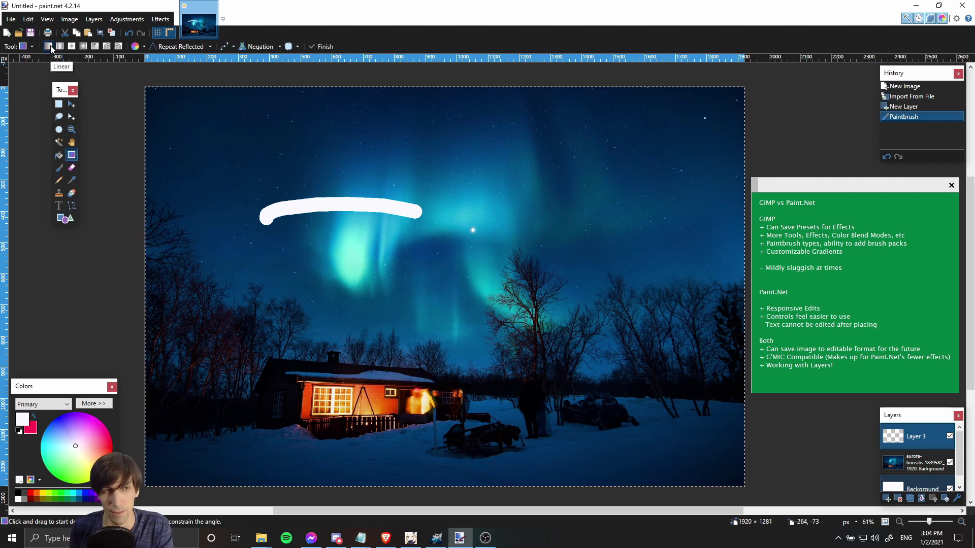
left_click(95, 46)
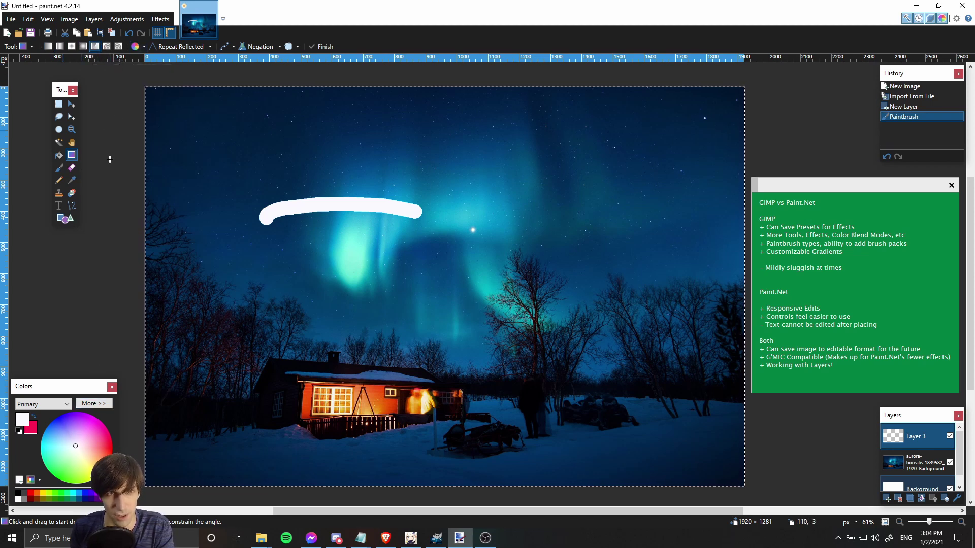
left_click(99, 432)
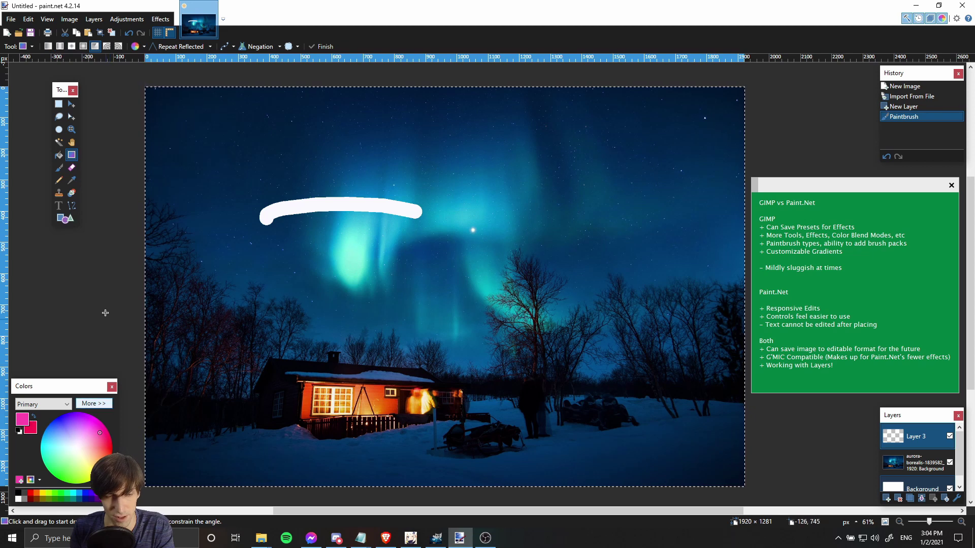
left_click_drag(389, 325, 539, 213)
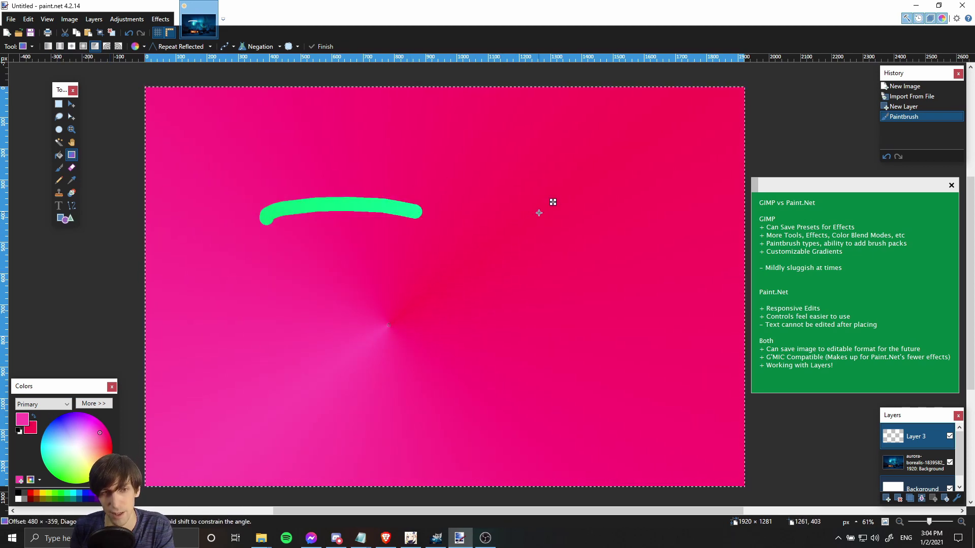
Change the gradient type to Linear and draw two gradients across Layer 3, one with Repeat Reflected and one with No Repeat
key("g")
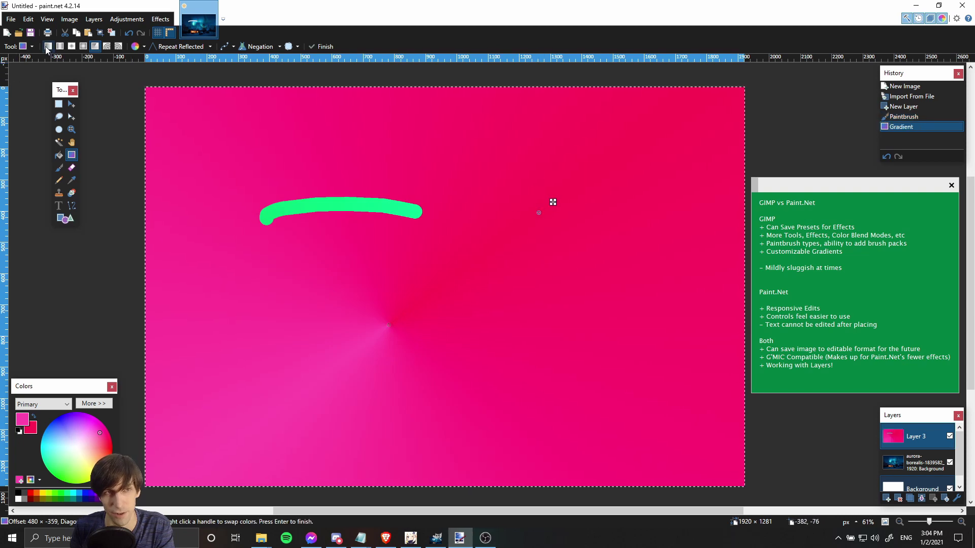
left_click_drag(341, 340, 485, 326)
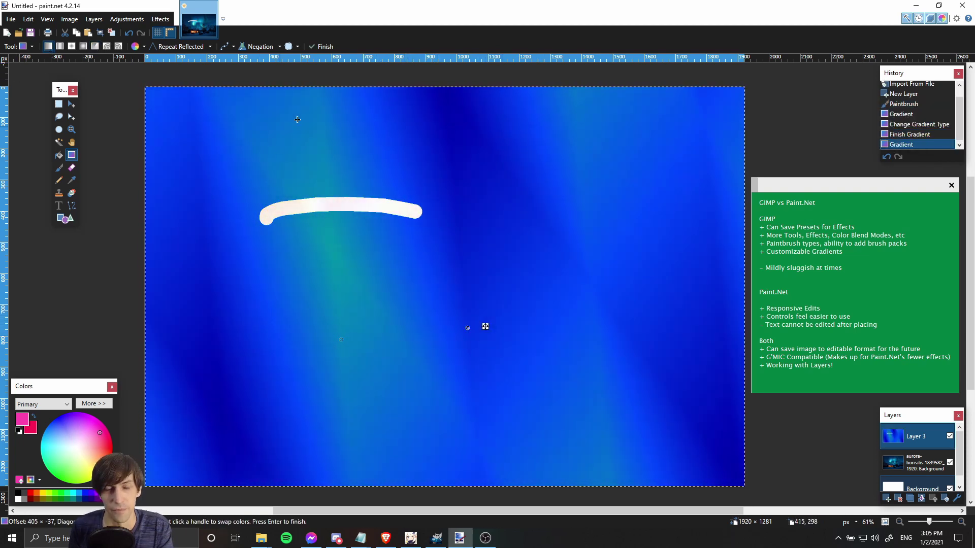
left_click(212, 46)
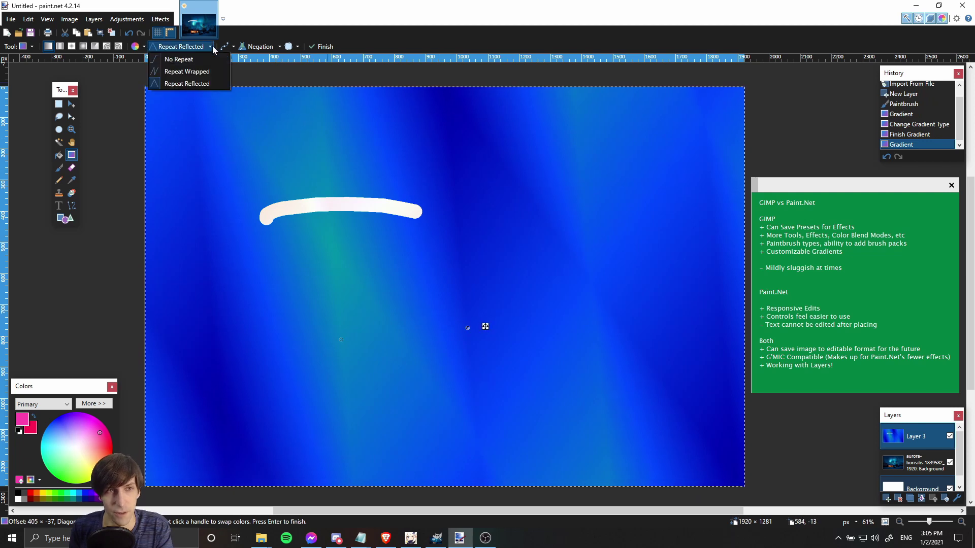
left_click(194, 59)
left_click_drag(304, 282, 687, 262)
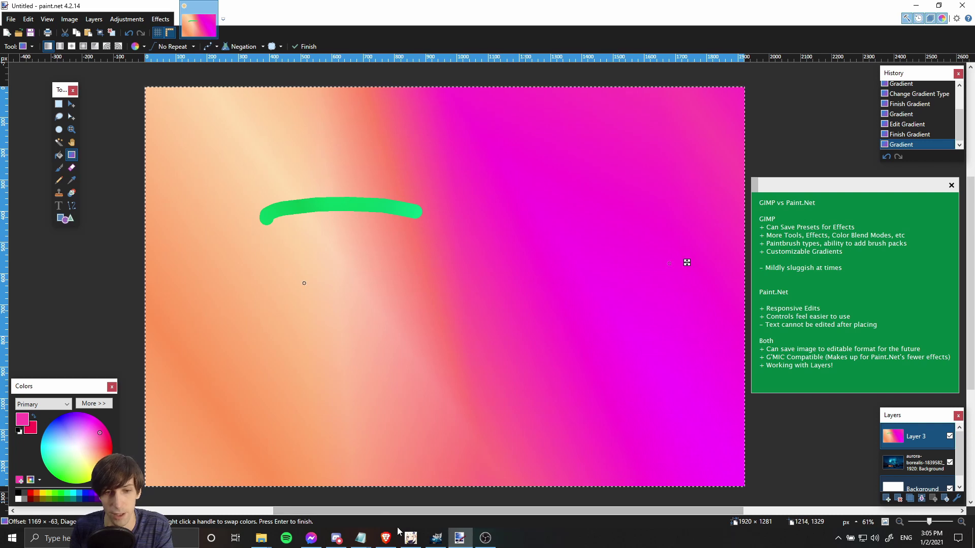
Switch to GIMP and activate the Gradient tool
left_click(438, 539)
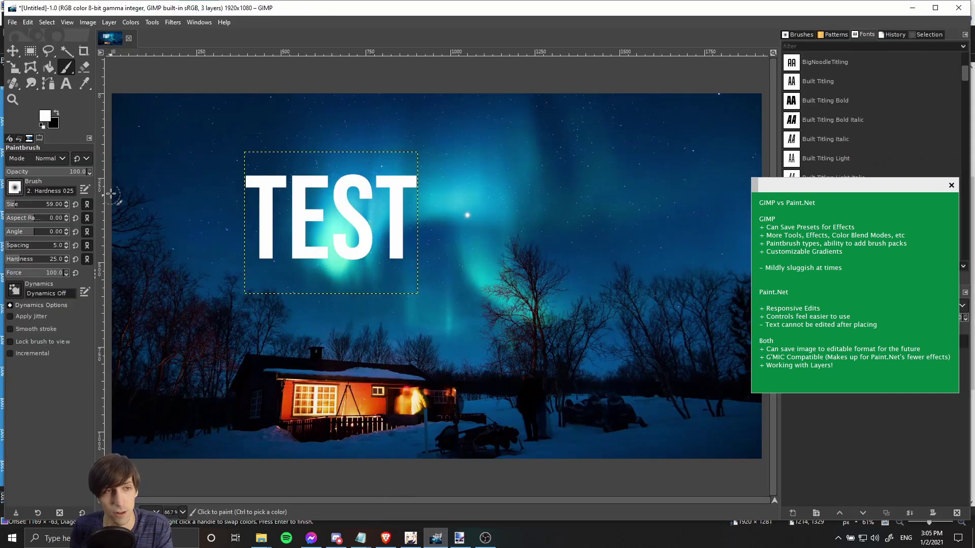
right_click(43, 72)
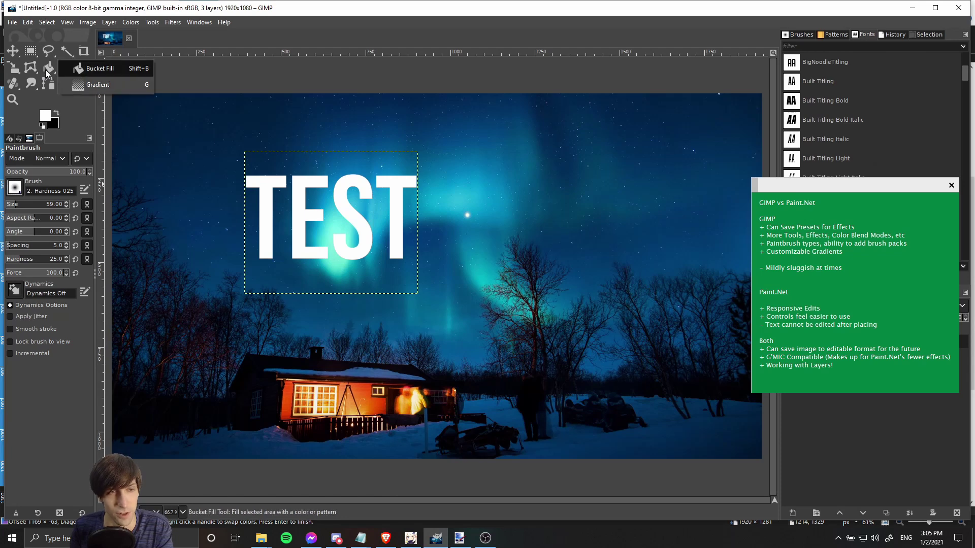
left_click(89, 86)
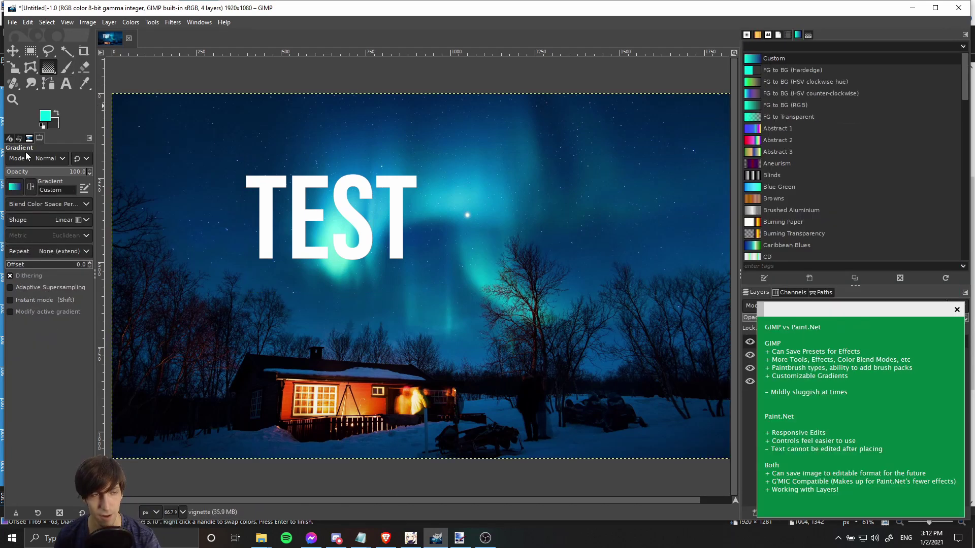
Browse GIMP's gradient presets and choose the Abstract 3 gradient
left_click(15, 189)
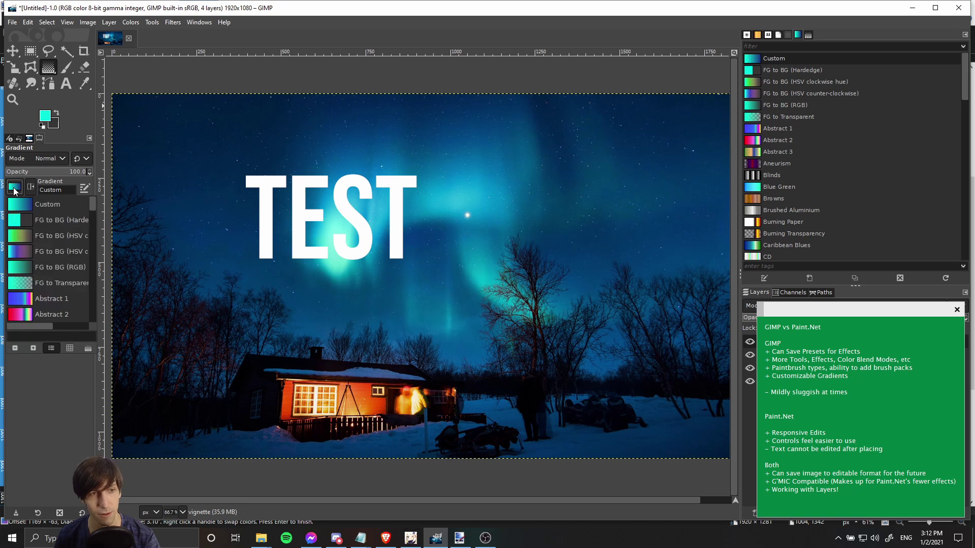
scroll(49, 256, "down", 5)
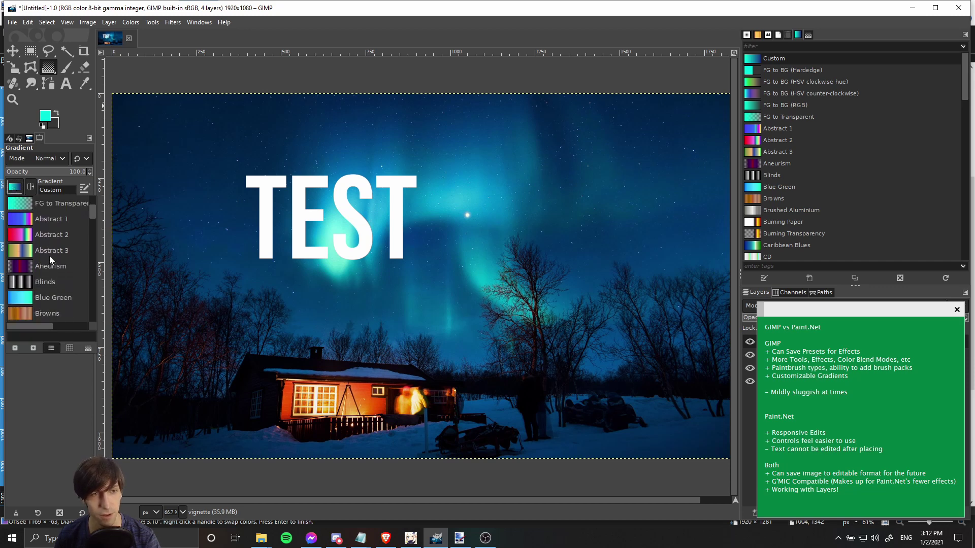
scroll(49, 259, "down", 1)
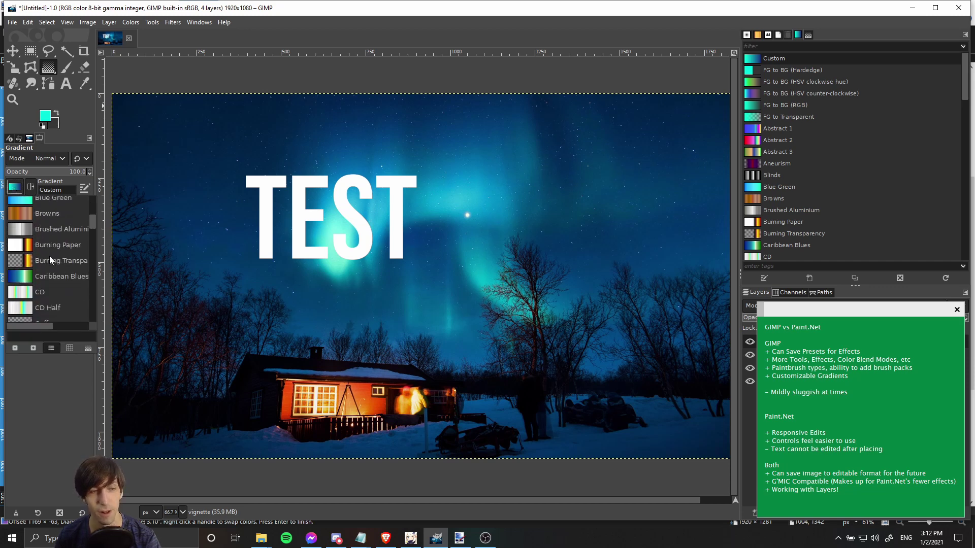
scroll(50, 255, "up", 3)
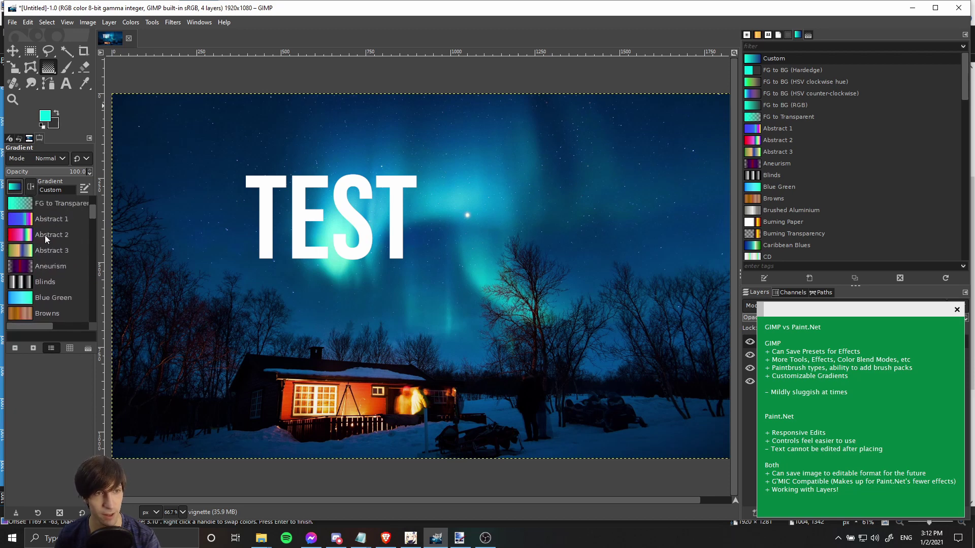
scroll(45, 235, "up", 2)
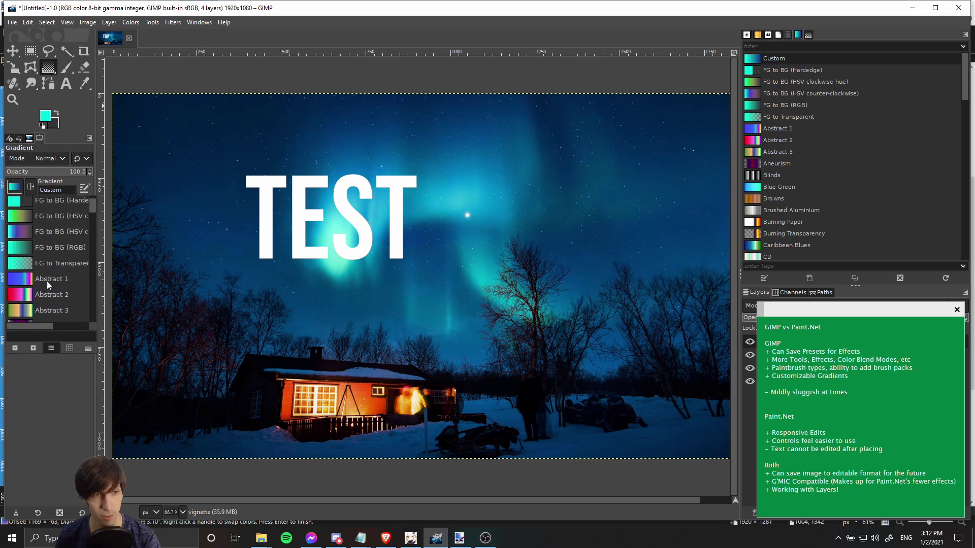
scroll(51, 274, "down", 1)
left_click(58, 270)
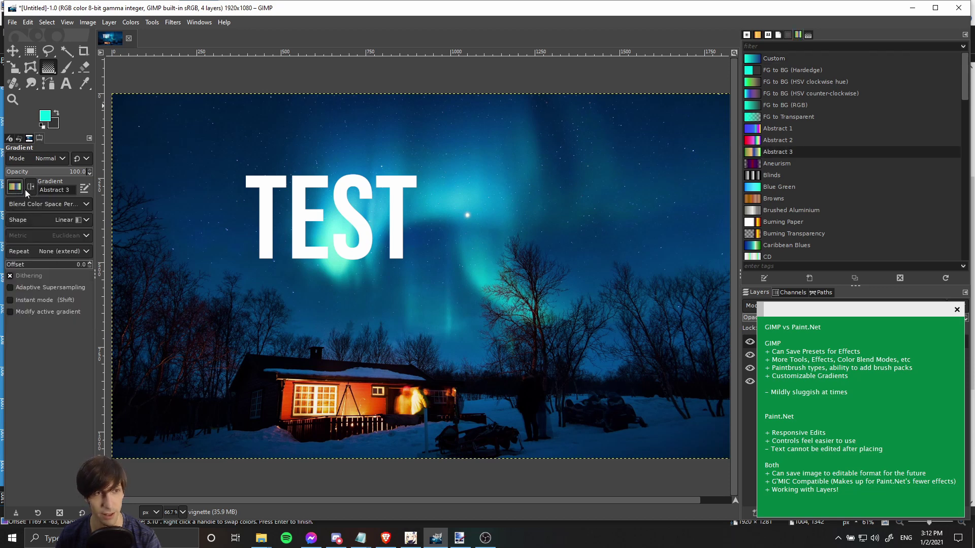
Draw a Conical (asymmetric) Abstract 3 gradient on the vignette layer, from below the image center toward the upper right
left_click(809, 36)
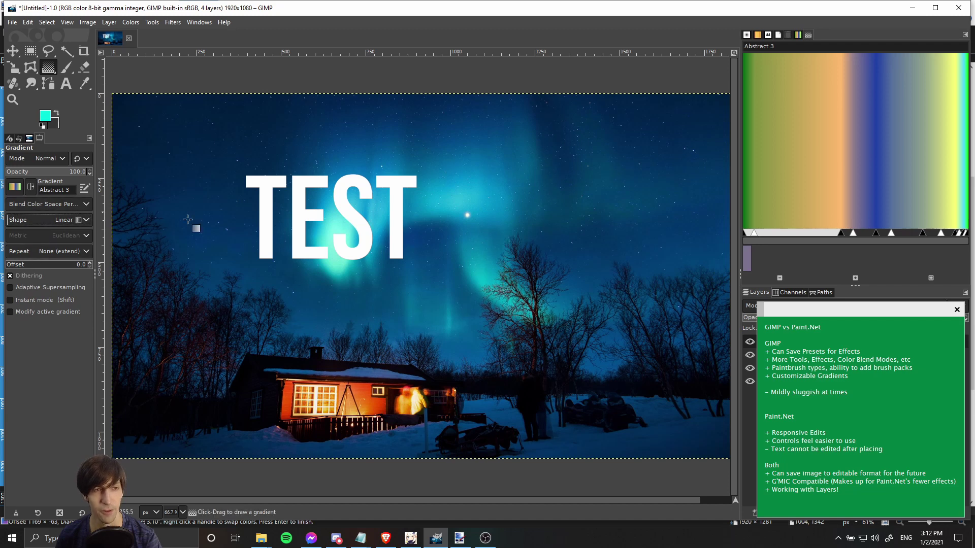
left_click(75, 221)
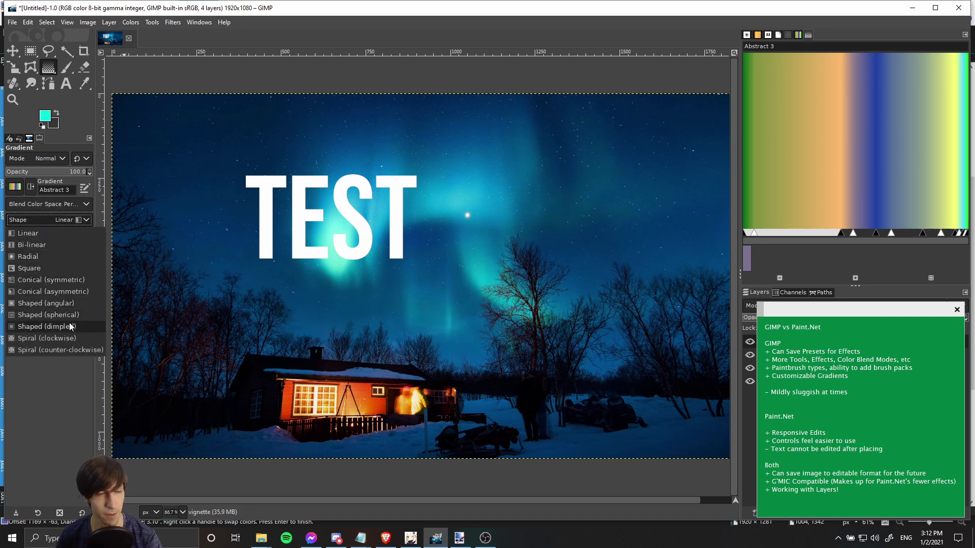
left_click(53, 292)
left_click_drag(348, 348, 572, 159)
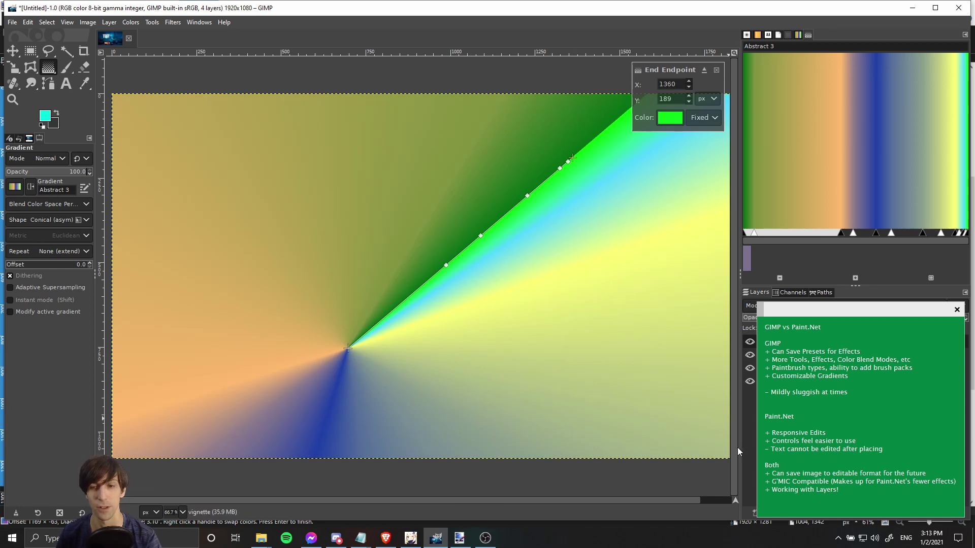
Move the comparison note off the layer list to expose it, and park the note across the canvas's edge
left_click_drag(782, 310, 775, 254)
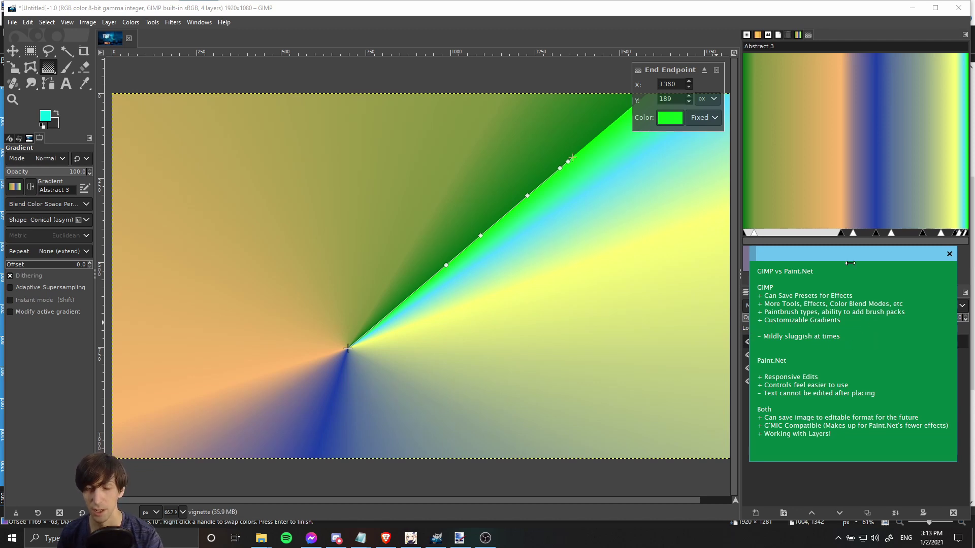
left_click_drag(853, 252, 581, 260)
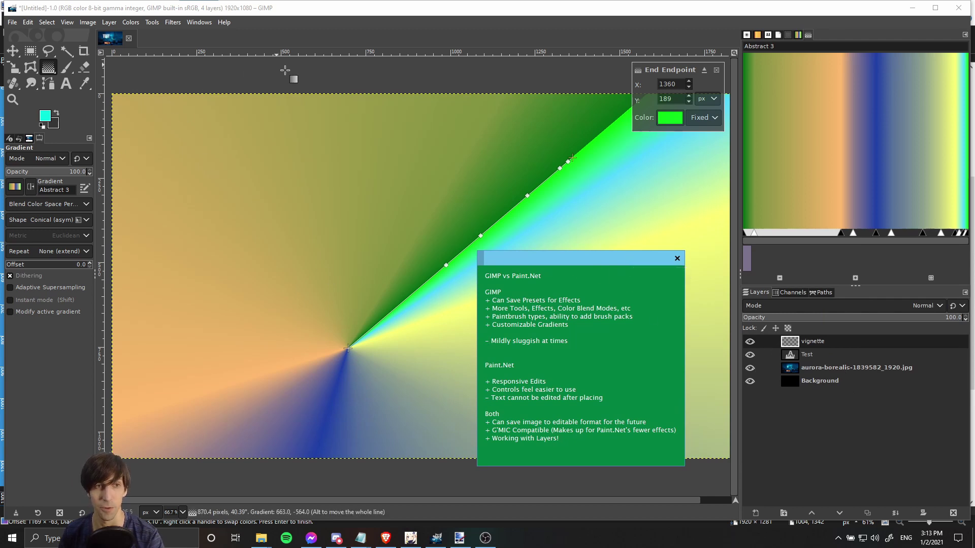
left_click_drag(626, 260, 864, 294)
Browse GIMP's filter categories, including the Animation filters, and nudge the comparison note aside
left_click(172, 22)
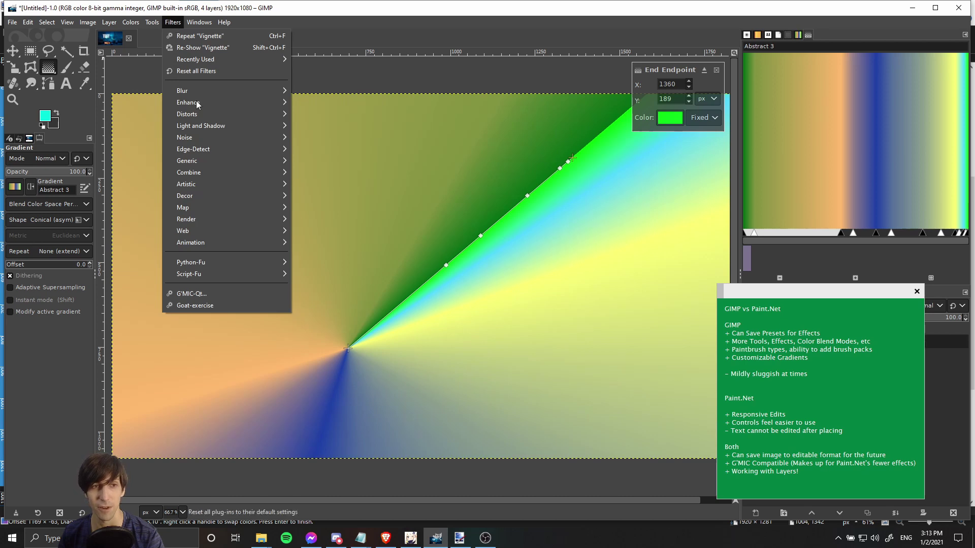
mouse_move(245, 223)
mouse_move(251, 244)
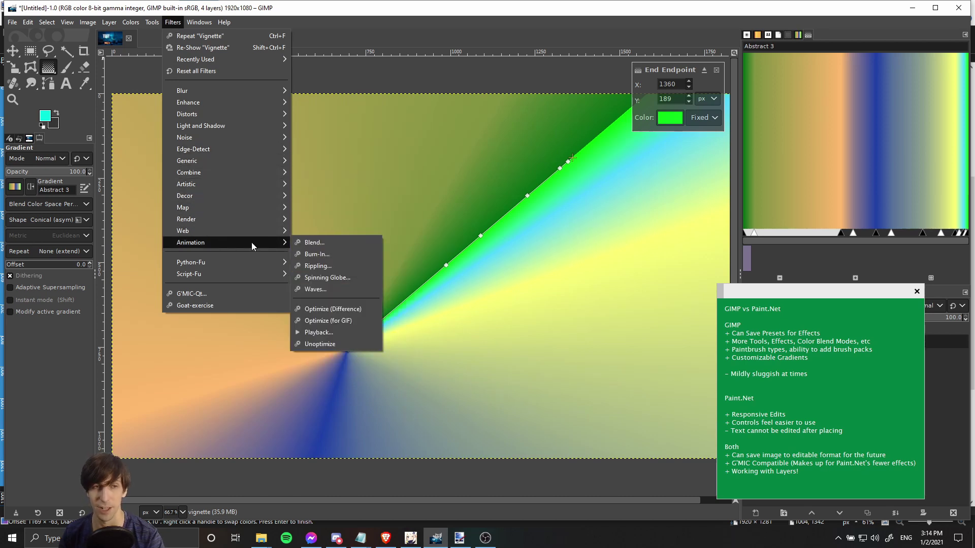
left_click_drag(762, 291, 790, 283)
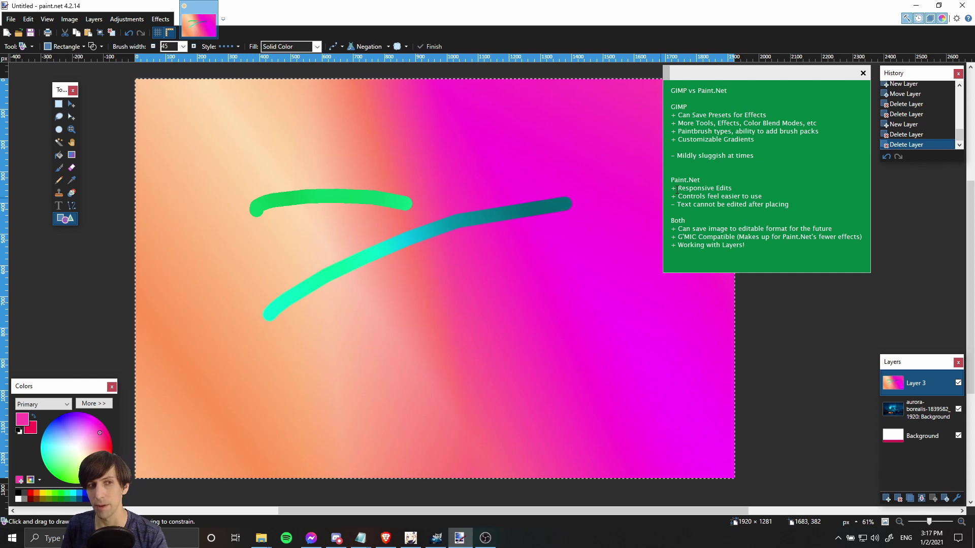
In paint.net, reposition the floating Layers window and add a new layer above Layer 3
left_click_drag(899, 362, 877, 337)
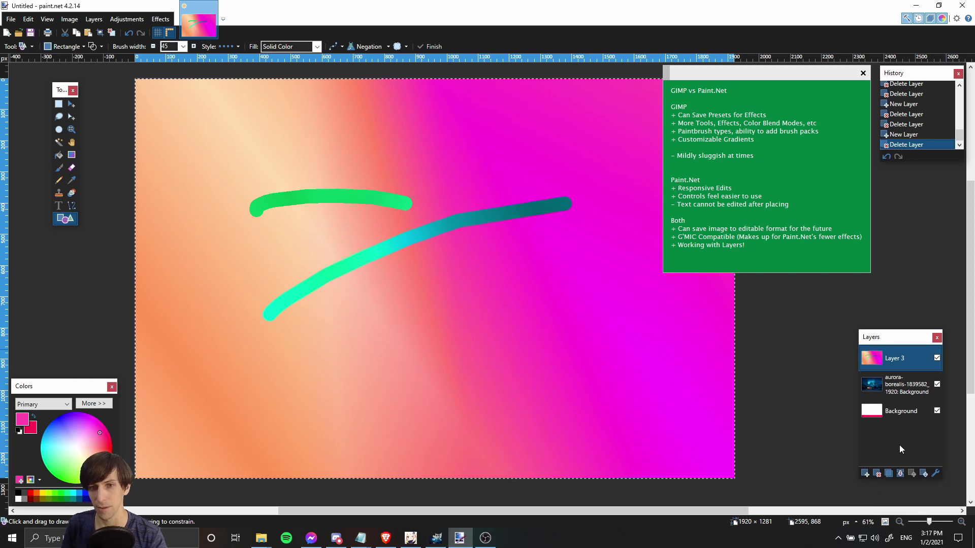
left_click(865, 474)
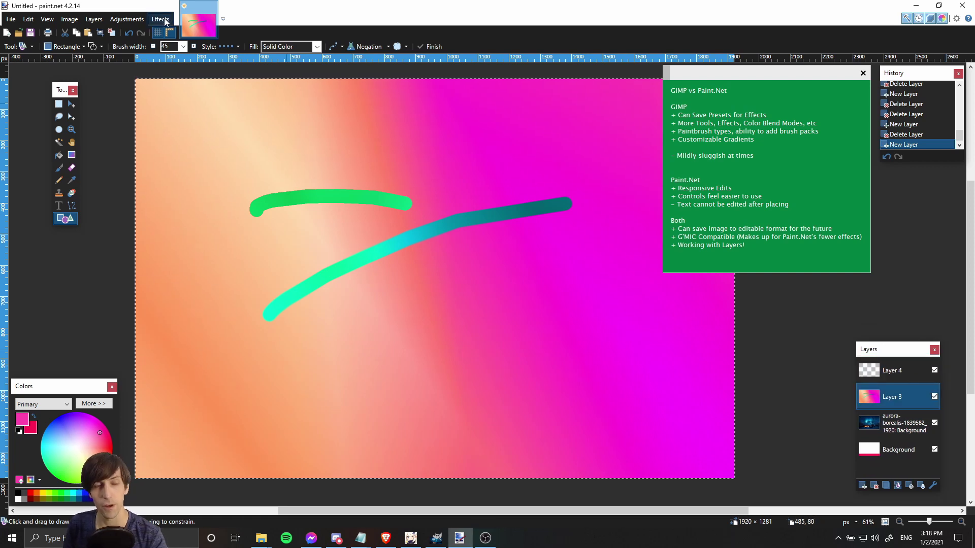
Try the Ink Sketch effect on Layer 3 with an Ink Outline of 47 and Coloring of 63
left_click(165, 20)
mouse_move(182, 60)
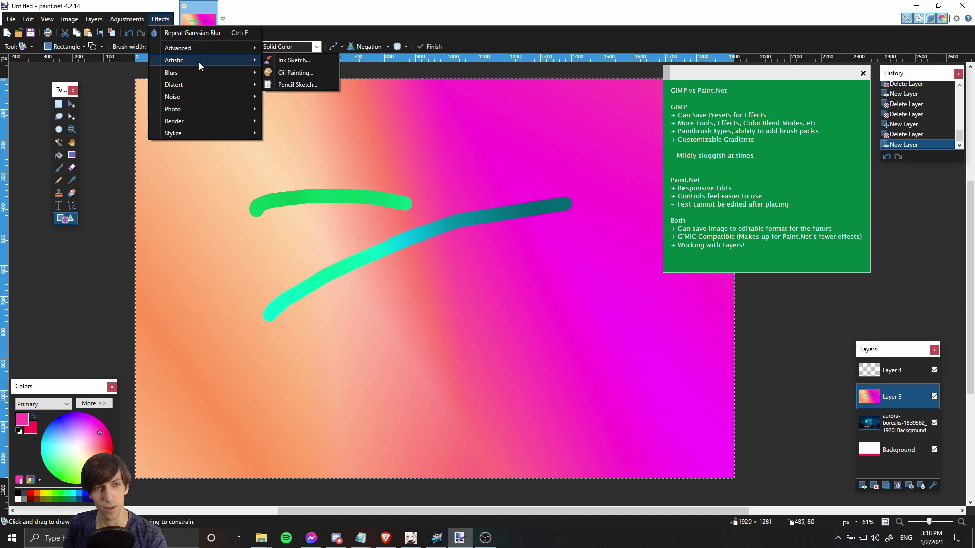
left_click(281, 65)
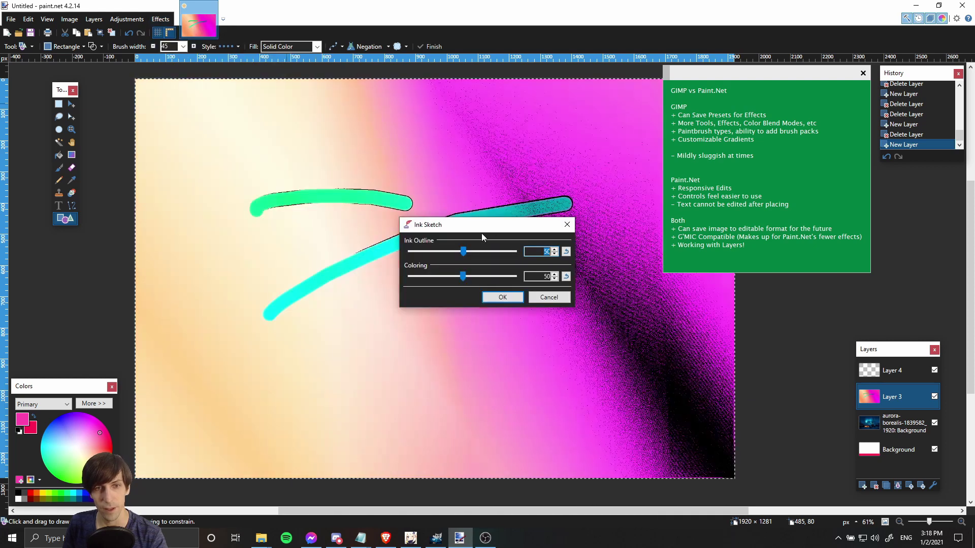
mouse_move(488, 229)
left_mouse_down()
mouse_move(509, 294)
mouse_move(433, 317)
left_mouse_up()
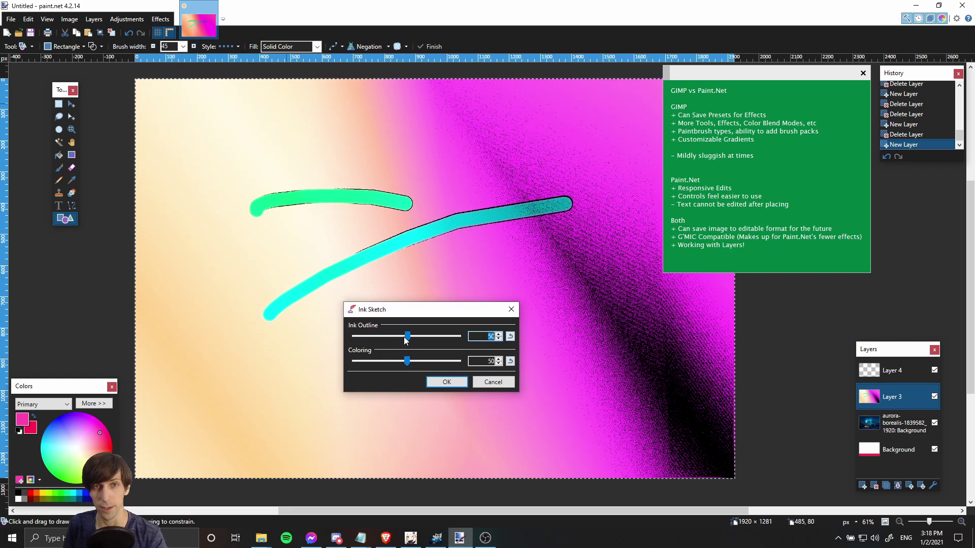
mouse_move(409, 340)
left_mouse_down()
mouse_move(436, 337)
mouse_move(410, 366)
mouse_move(443, 336)
left_mouse_up()
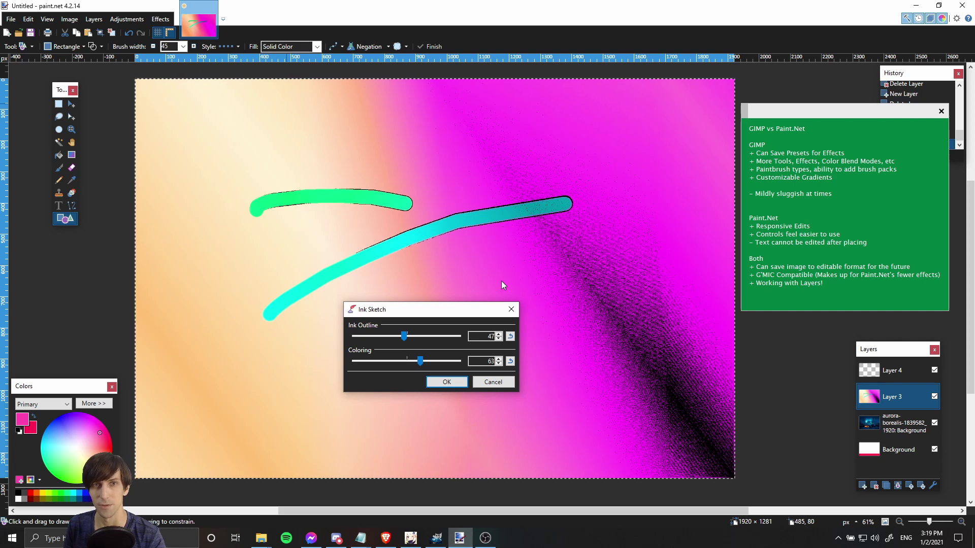
key("Escape")
left_click(754, 235)
left_click_drag(755, 234, 818, 235)
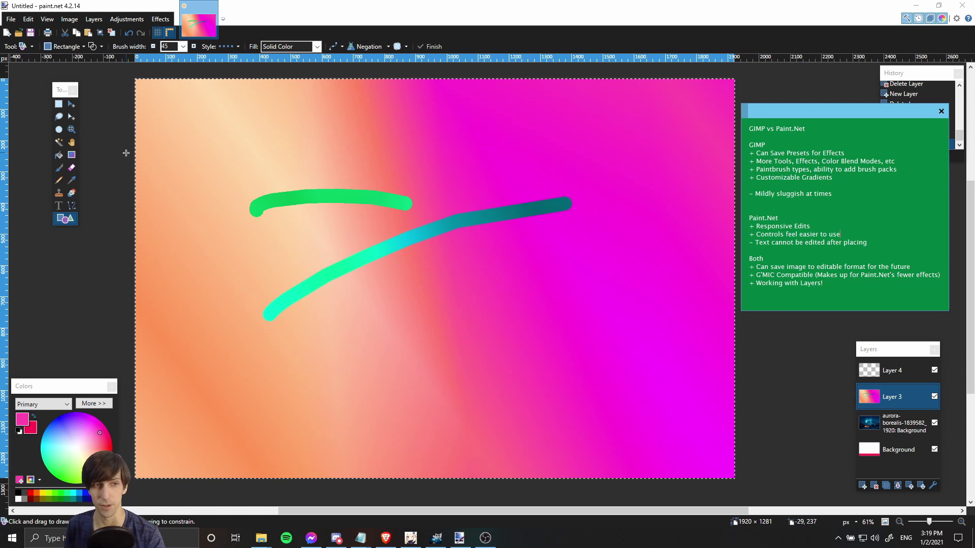
Draw a 45-width line across the lower part of Layer 3 with the Line/Curve tool and bend it into a U-shaped curve
left_click(72, 206)
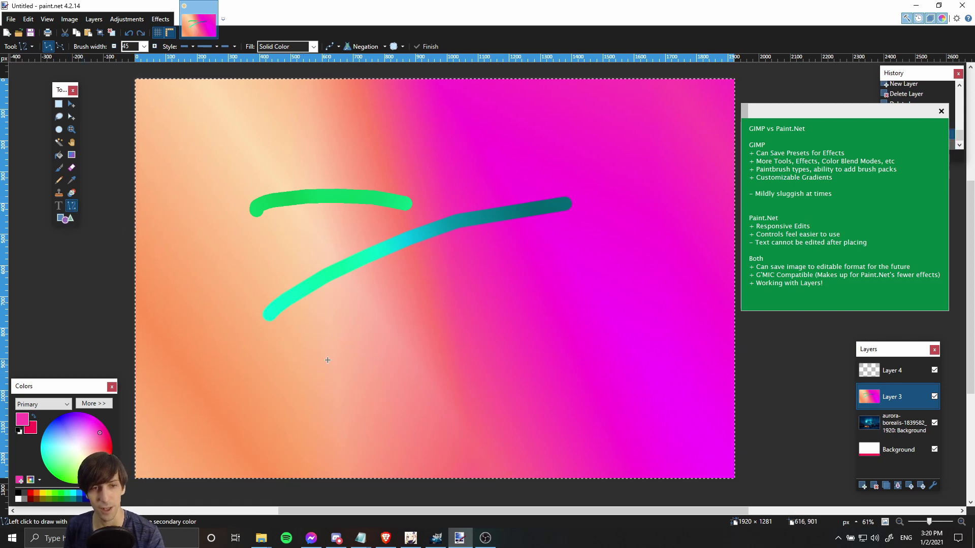
left_click_drag(326, 362, 658, 323)
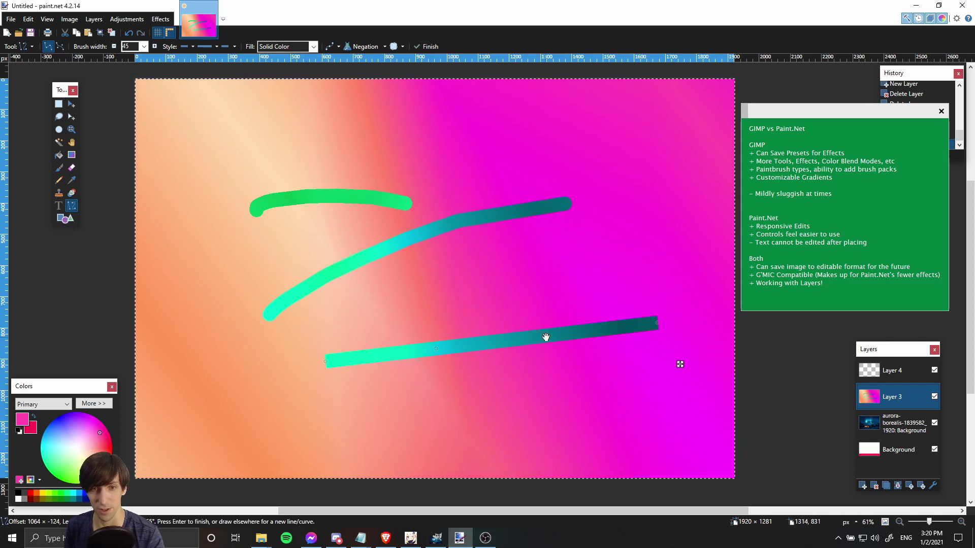
left_click_drag(547, 336, 552, 371)
left_click_drag(434, 349, 450, 391)
left_click_drag(551, 374, 552, 381)
left_click_drag(325, 361, 348, 349)
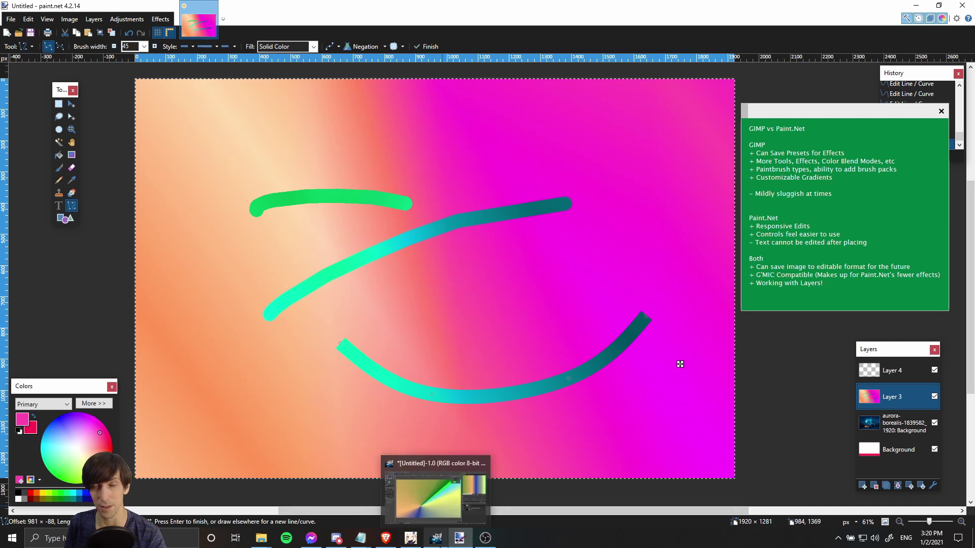
Switch to GIMP and place a three-anchor path with the Paths tool, rising toward the upper right over the gradient
left_click(438, 542)
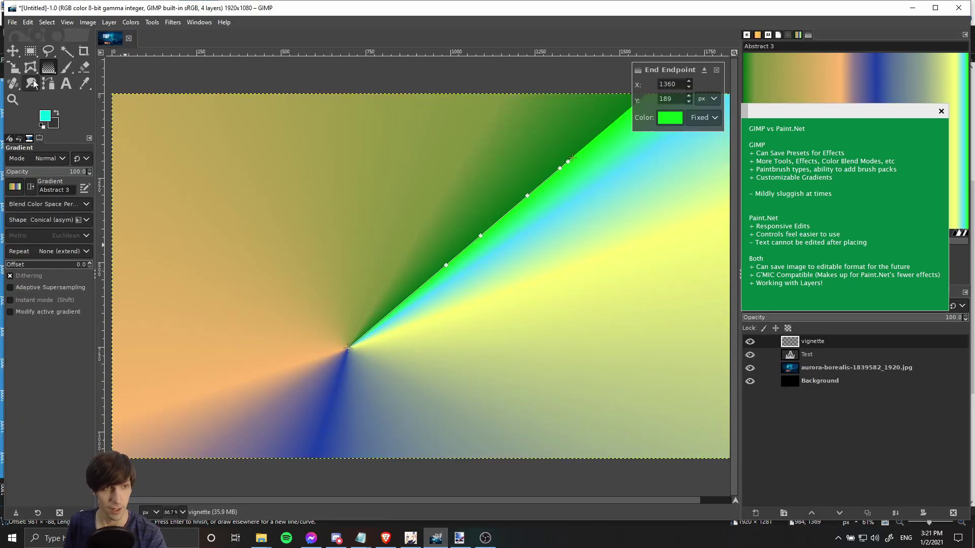
left_click_drag(29, 82, 61, 84)
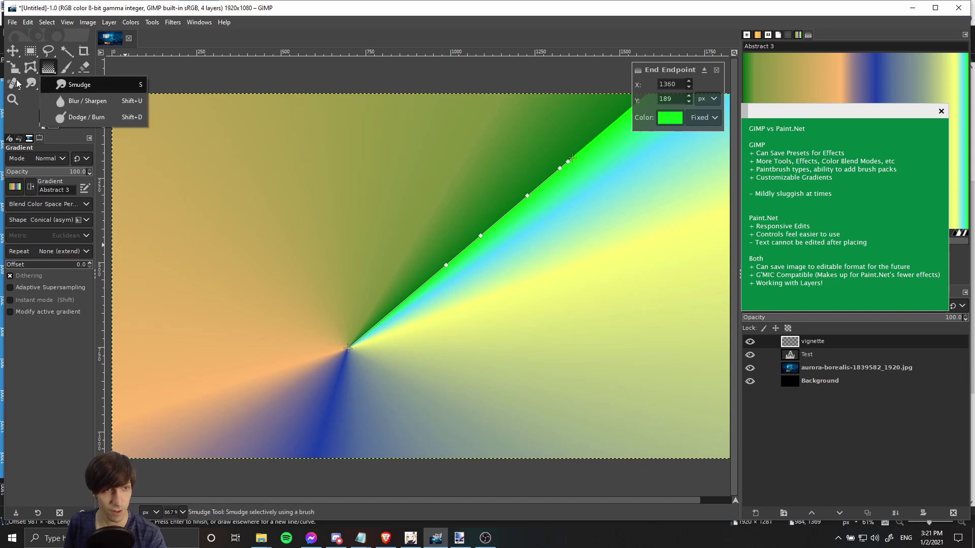
left_click(55, 86)
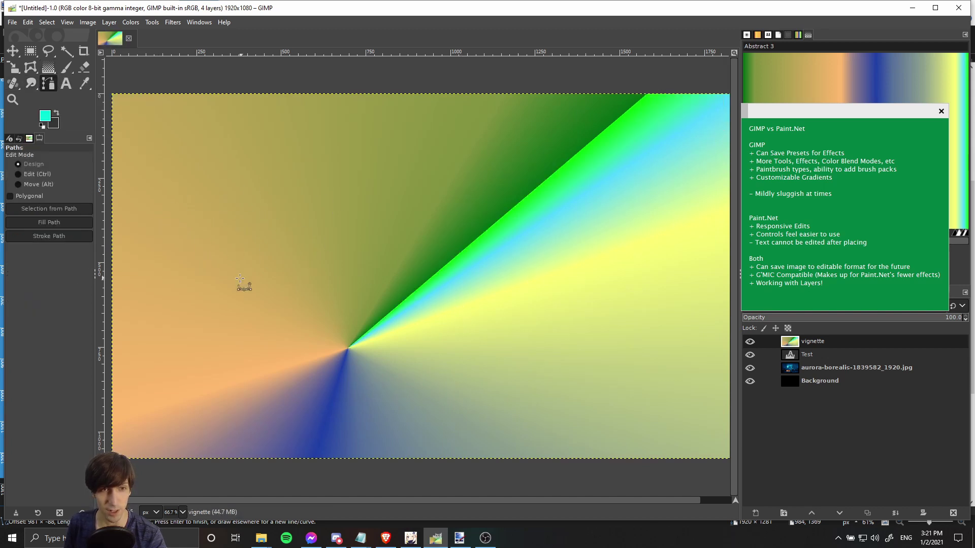
left_click(213, 273)
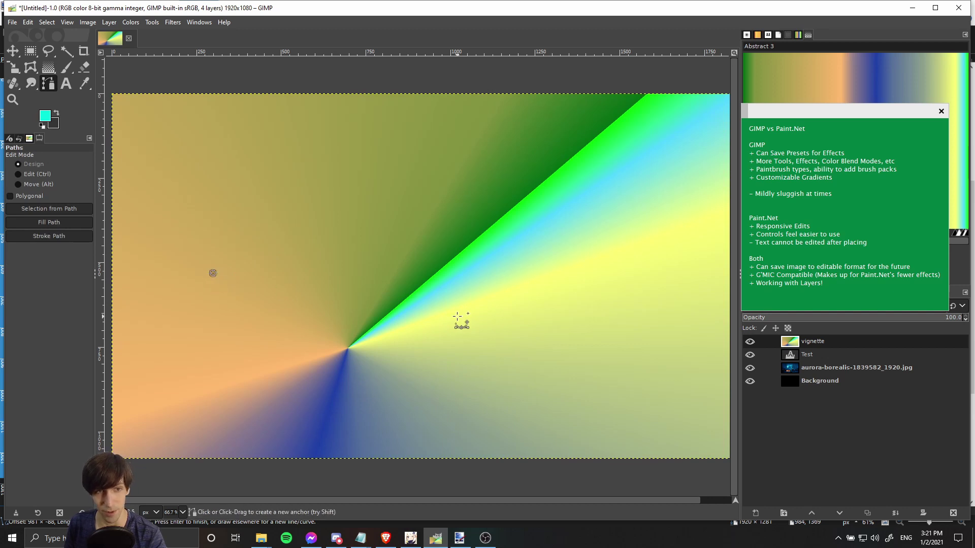
left_click(369, 262)
left_click(471, 201)
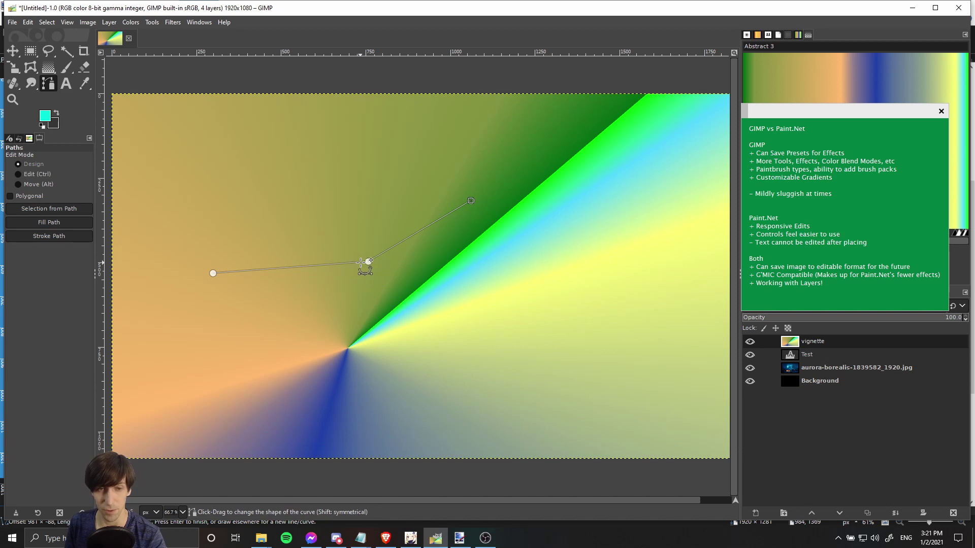
Adjust the path's anchors and handles to bend it into a U-shaped curve left of the gradient's center
left_click_drag(355, 263, 347, 277)
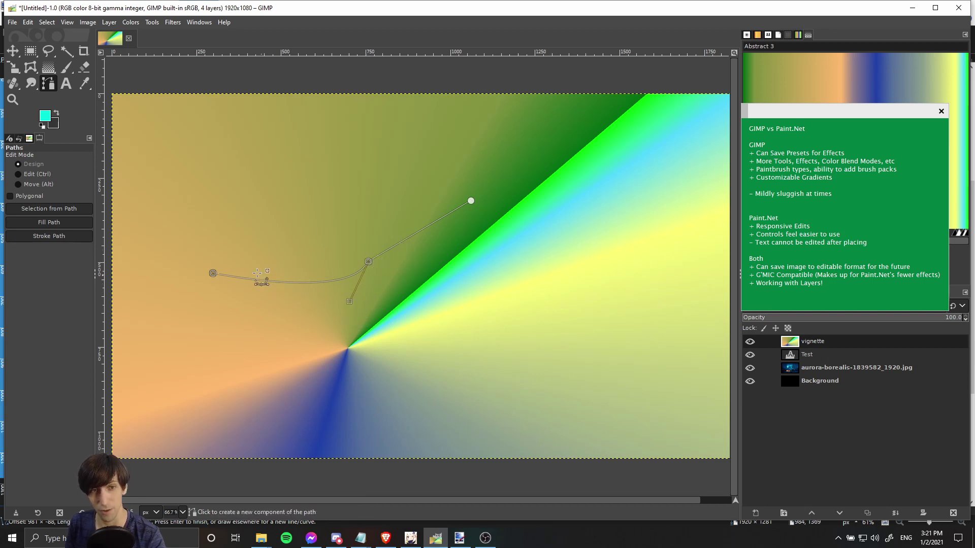
left_click_drag(382, 253, 400, 280)
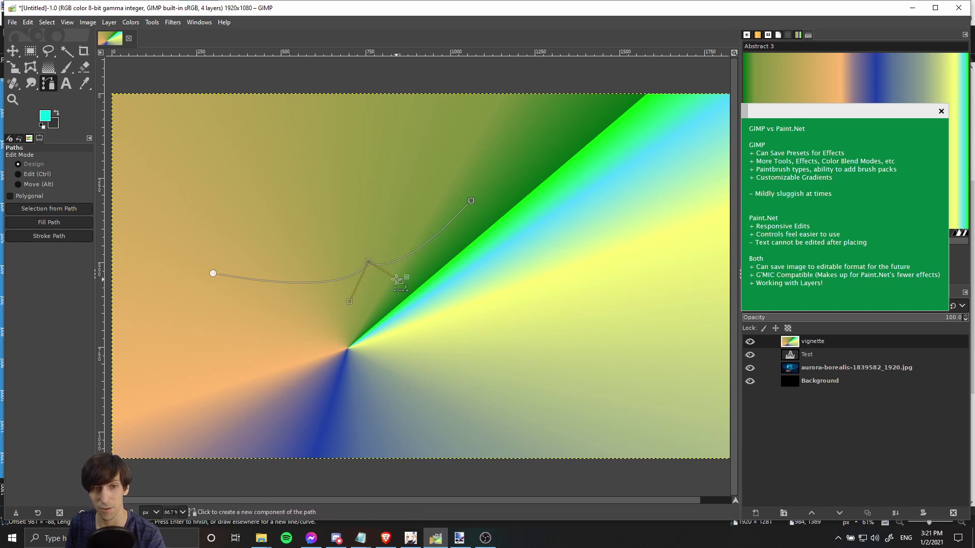
left_click_drag(401, 281, 423, 245)
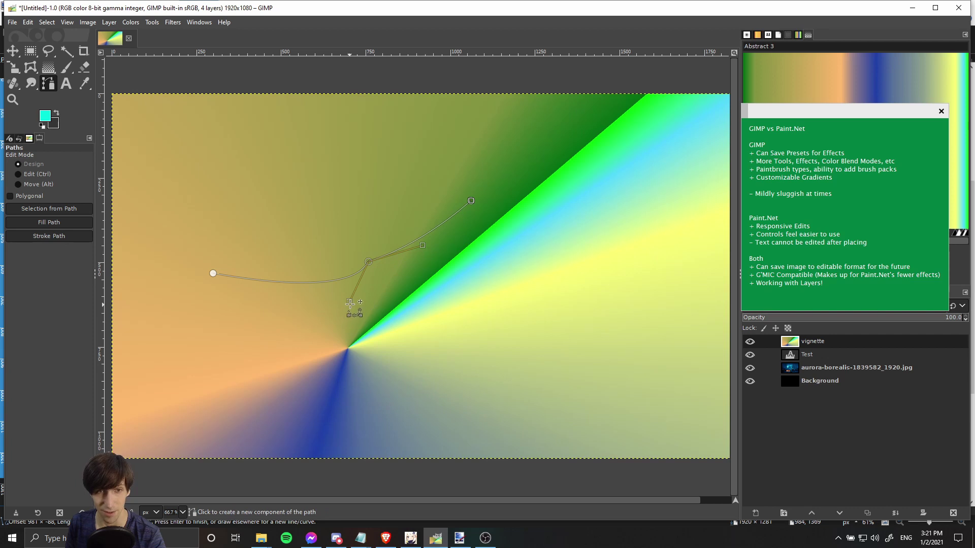
left_click_drag(349, 302, 289, 285)
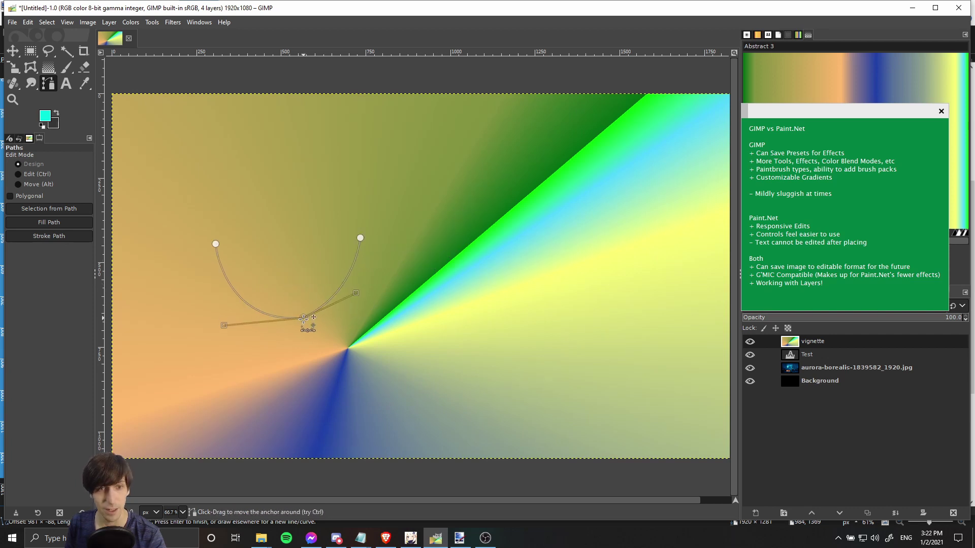
mouse_move(307, 326)
left_mouse_down()
mouse_move(294, 333)
mouse_move(335, 325)
mouse_move(342, 311)
mouse_move(351, 328)
mouse_move(292, 334)
left_mouse_up()
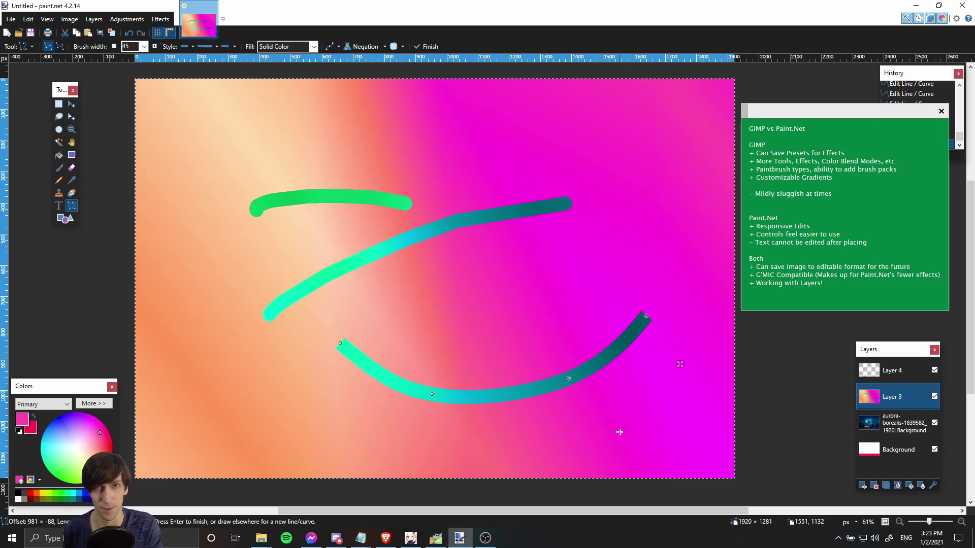
Finish the U-shaped curve in paint.net and switch back to GIMP
key("Return")
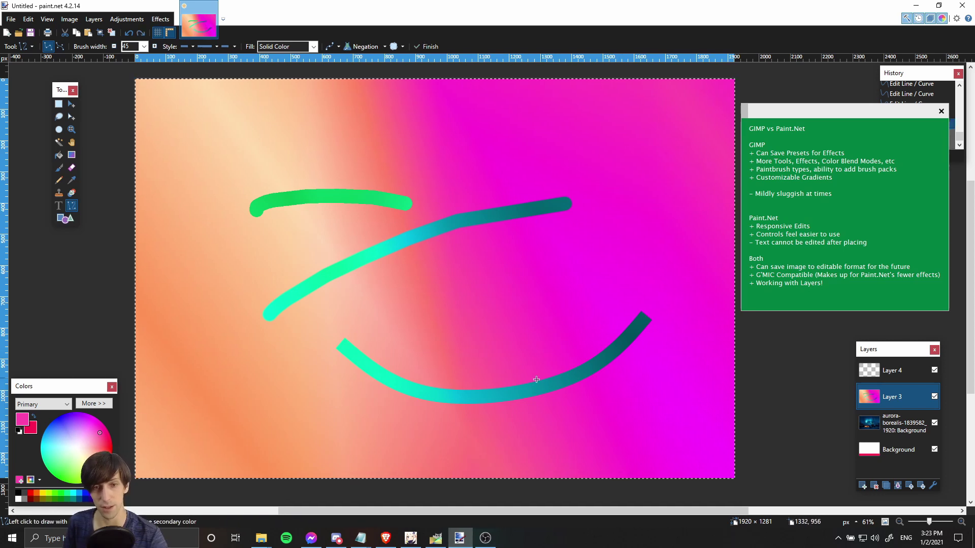
left_click(436, 539)
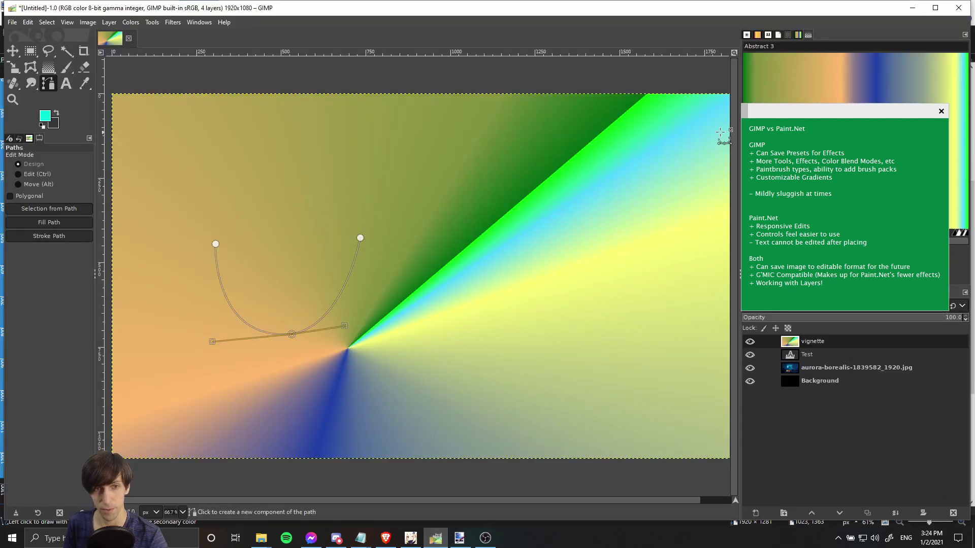
Stroke the Unnamed path with a 6 px solid-color line and move its middle anchor away from the stroke toward the lower right
left_click_drag(787, 117, 549, 93)
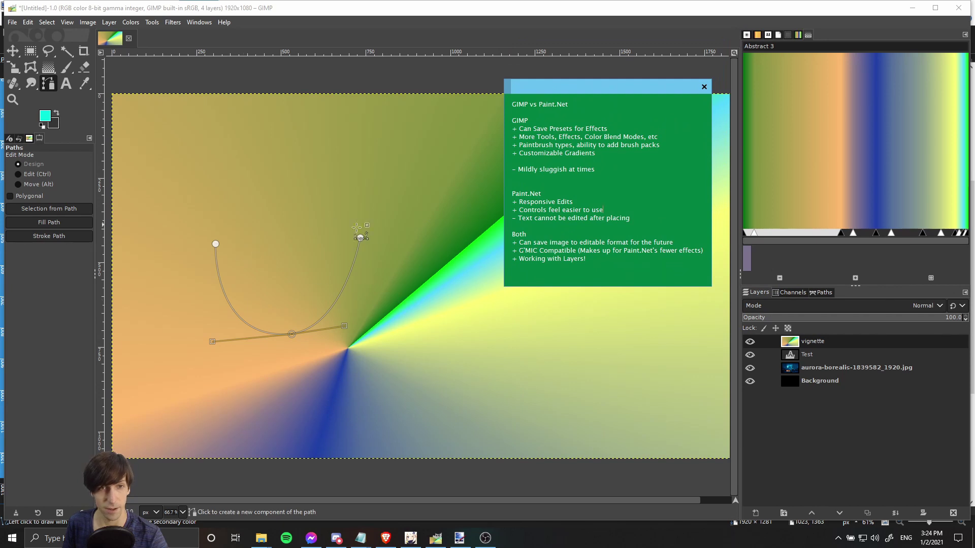
left_click(821, 293)
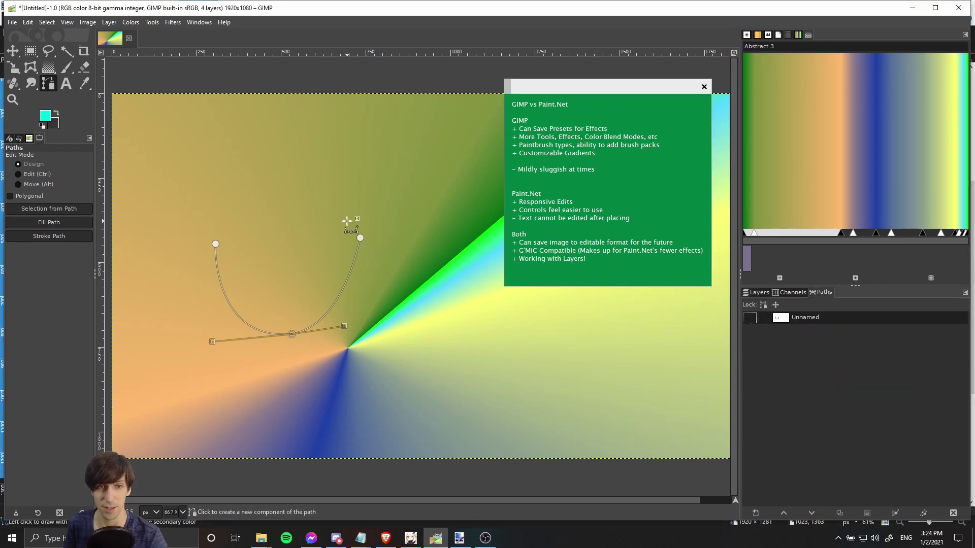
right_click(811, 318)
left_click(825, 276)
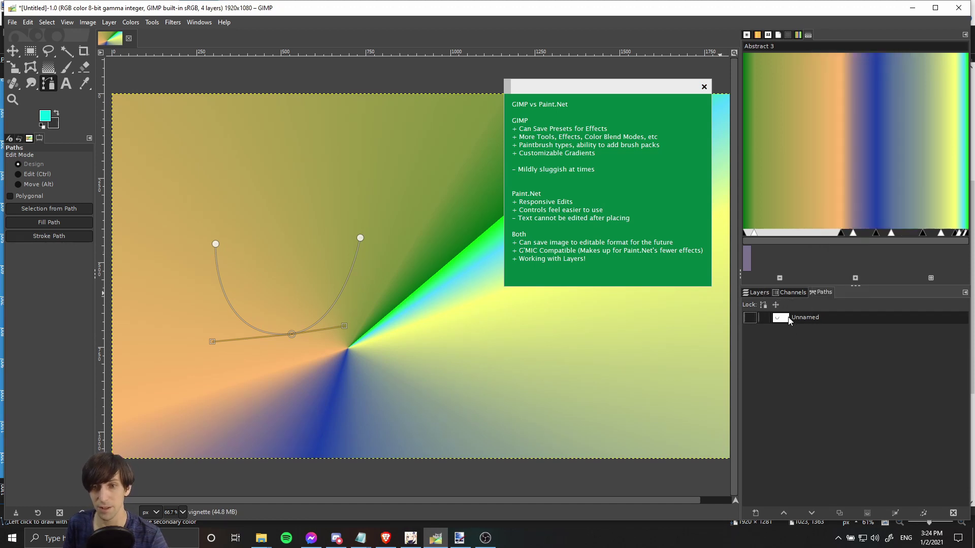
right_click(789, 320)
left_click(829, 253)
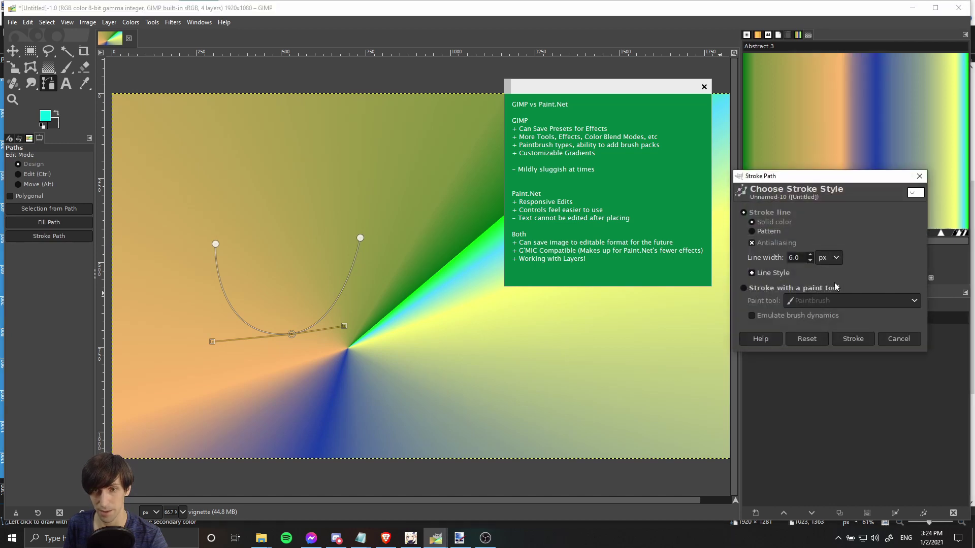
left_click(853, 339)
left_click_drag(292, 334, 353, 366)
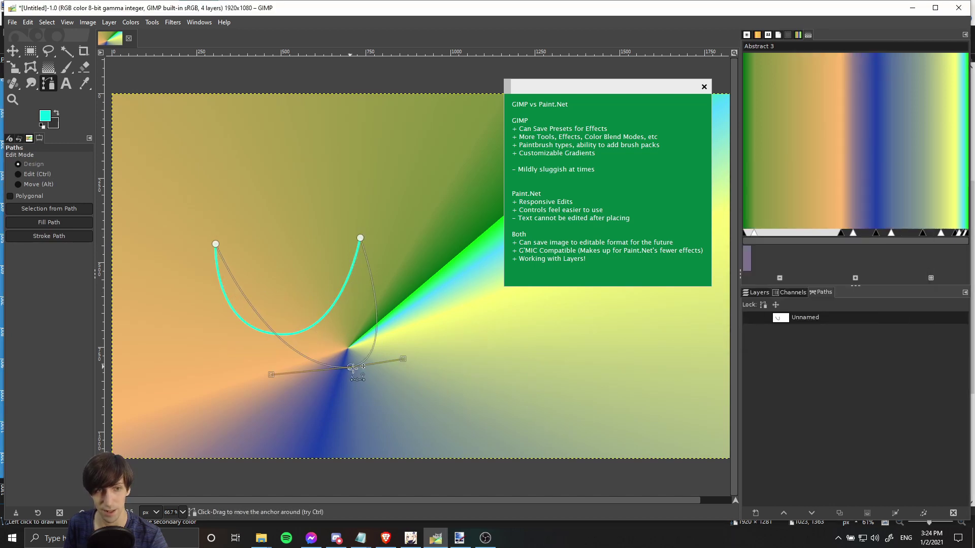
Move the path's end and middle anchors to form a U overlapping the first stroke's lower right, and stroke it with a 6 px line
left_click_drag(360, 238, 429, 251)
left_click_drag(215, 244, 256, 251)
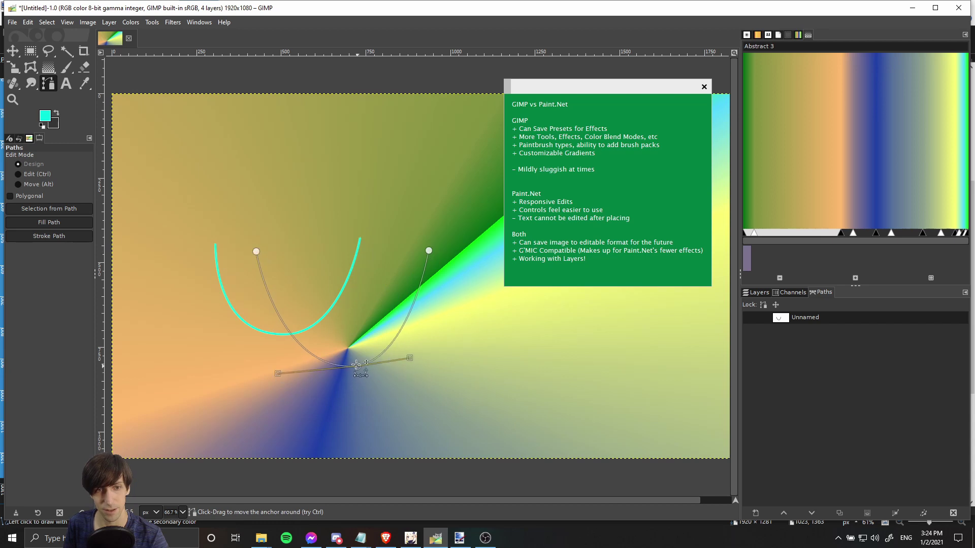
left_click_drag(357, 364, 344, 372)
right_click(801, 323)
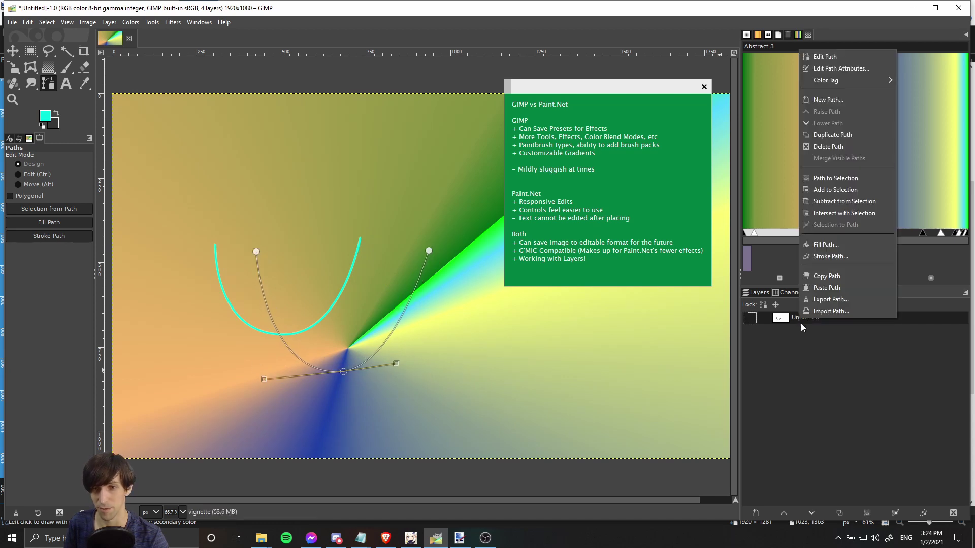
left_click(831, 256)
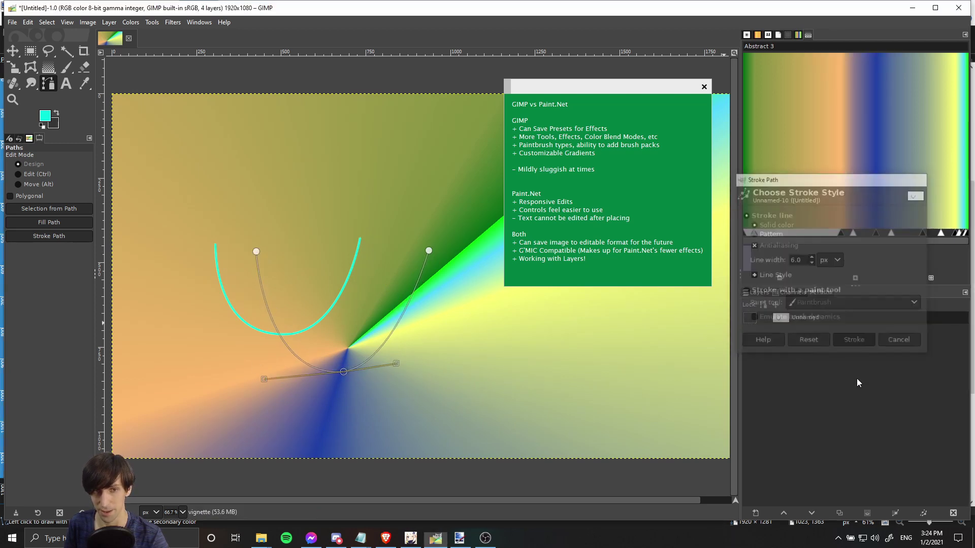
key("r")
Highlight the note's line "Text cannot be edited after placing", and switch to paint.net with the note moved off the canvas
left_click_drag(630, 218, 515, 222)
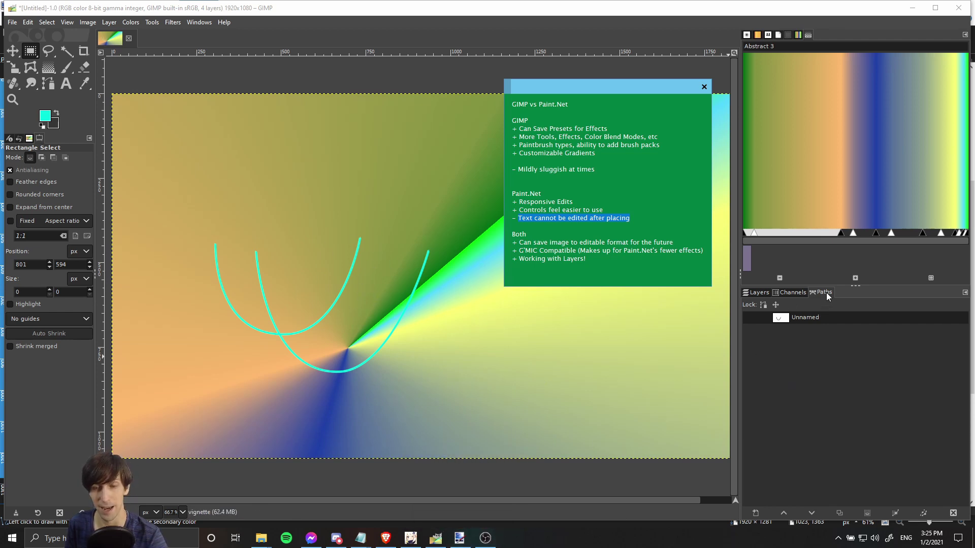
left_click(459, 538)
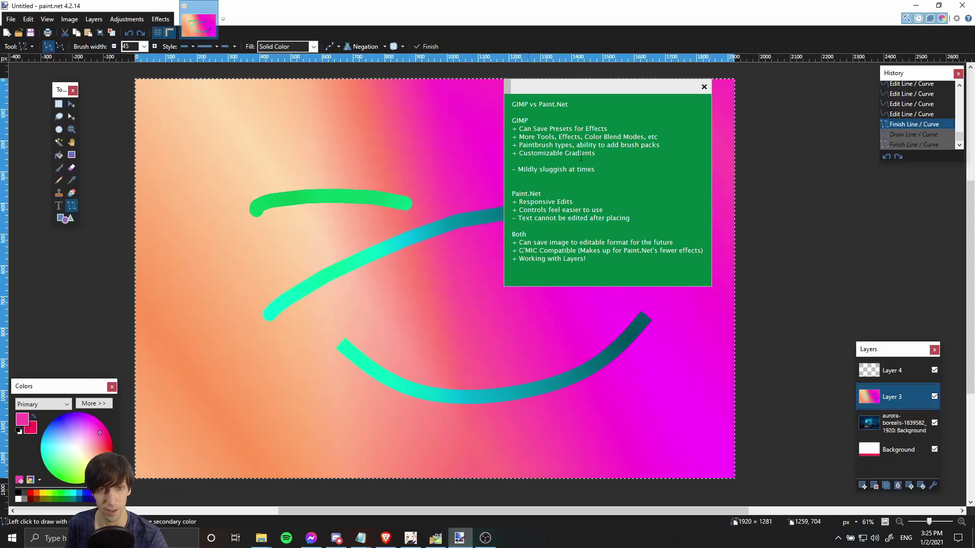
left_click_drag(604, 95, 845, 193)
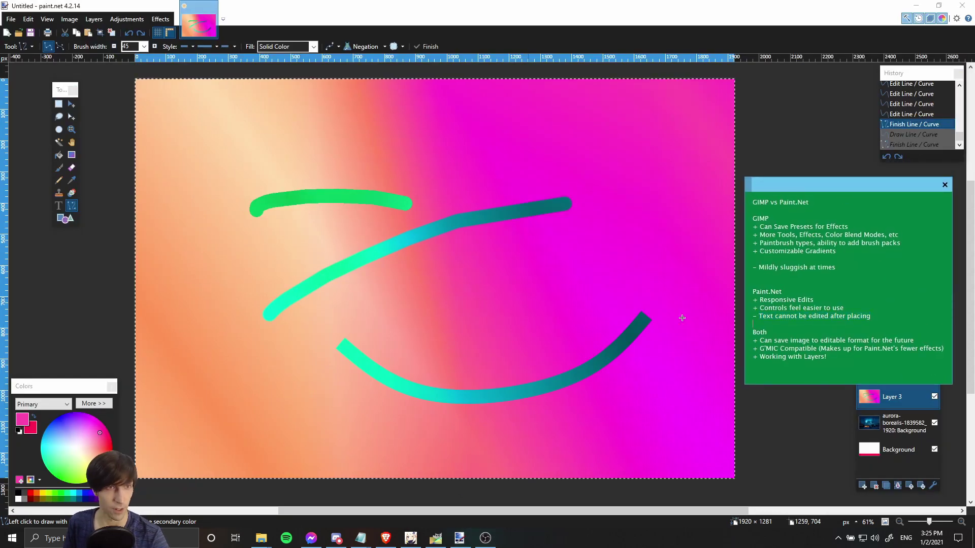
Start a text in the upper-left part of the gradient, with white as the primary color and Ebrima as the font
left_click(60, 206)
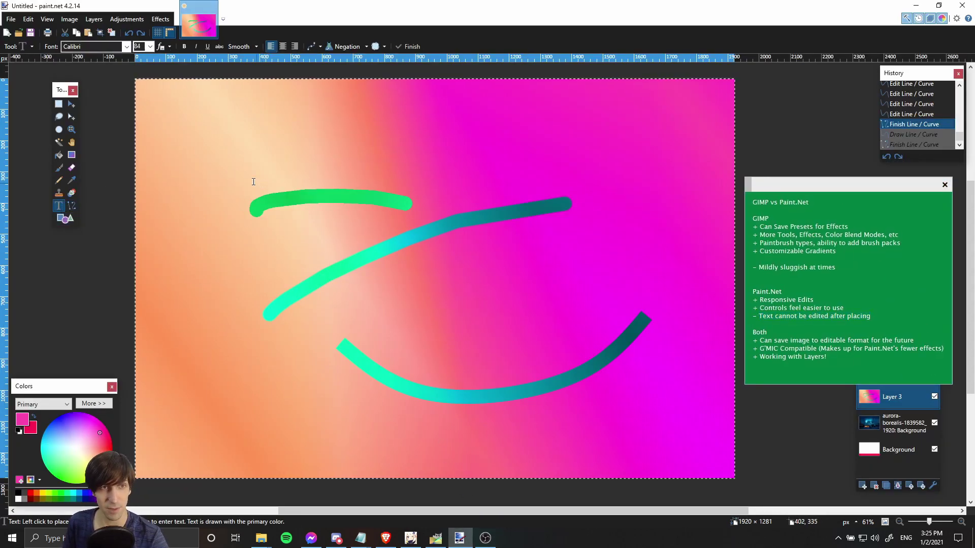
left_click(190, 173)
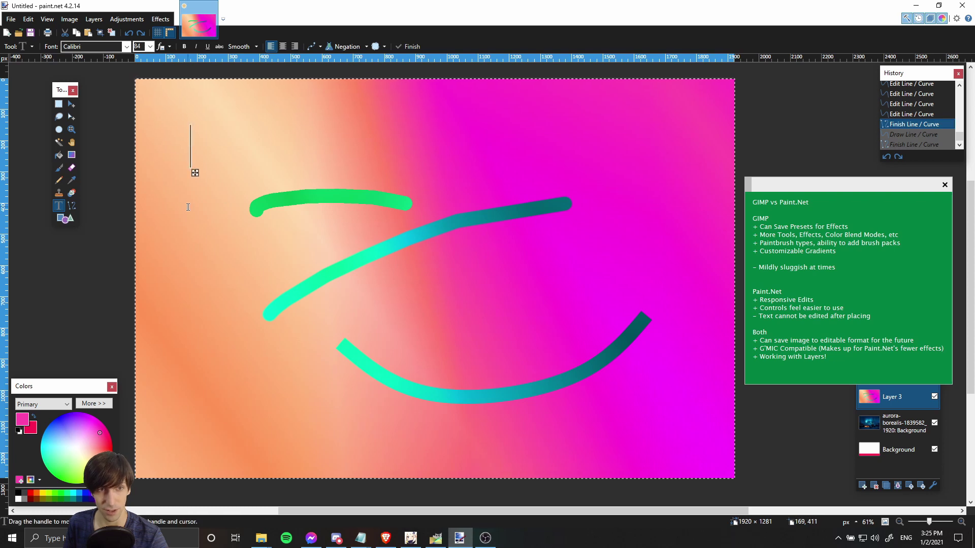
left_click_drag(195, 174, 222, 195)
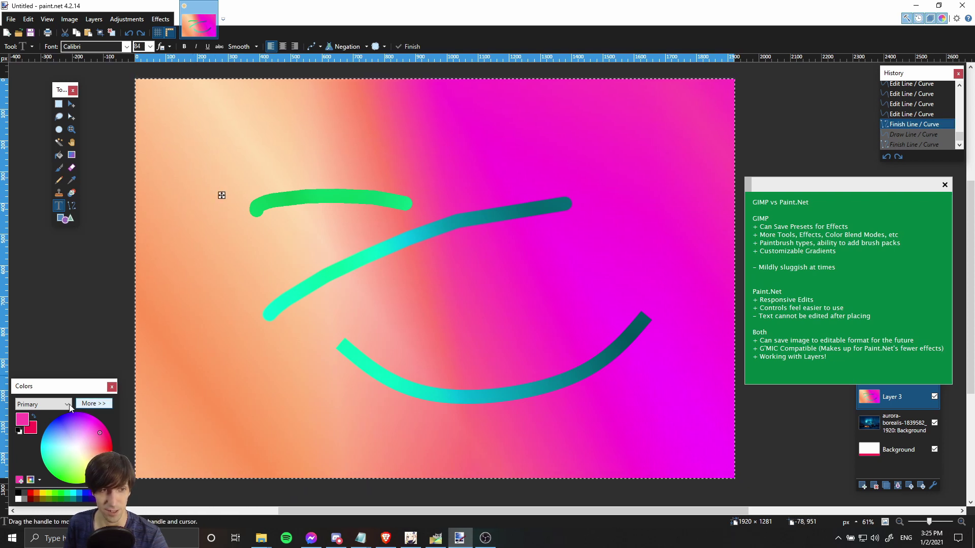
left_click_drag(82, 452, 77, 449)
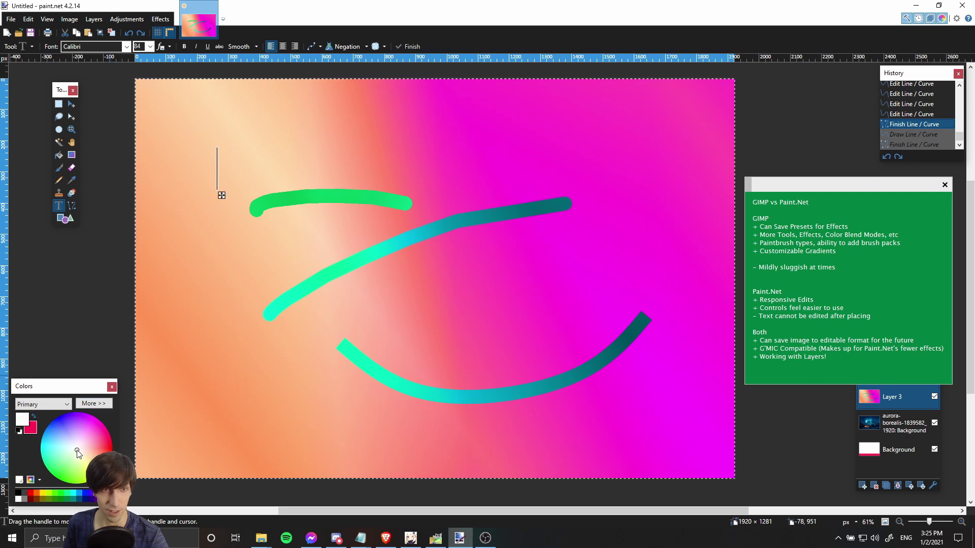
left_click(126, 47)
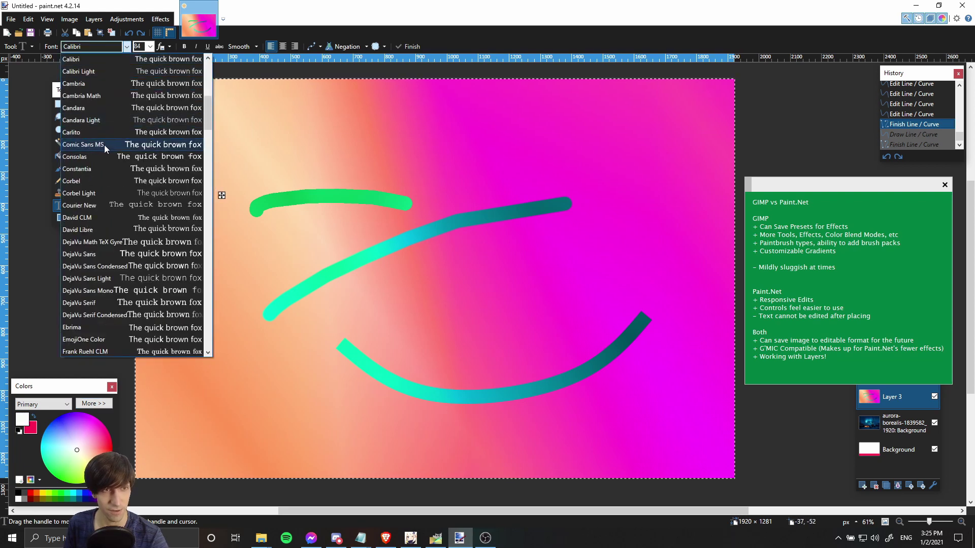
left_click(105, 144)
left_click(126, 47)
scroll(126, 183, "down", 2)
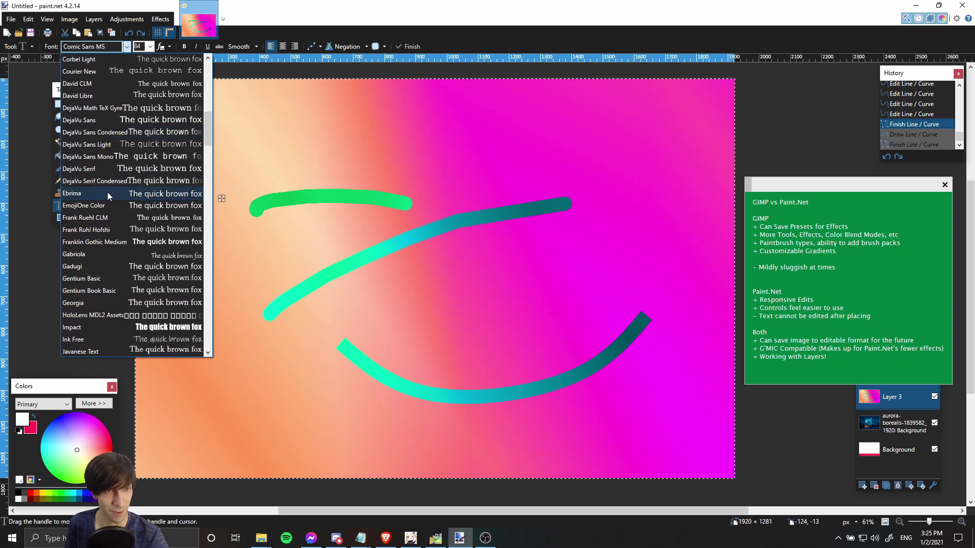
left_click(108, 192)
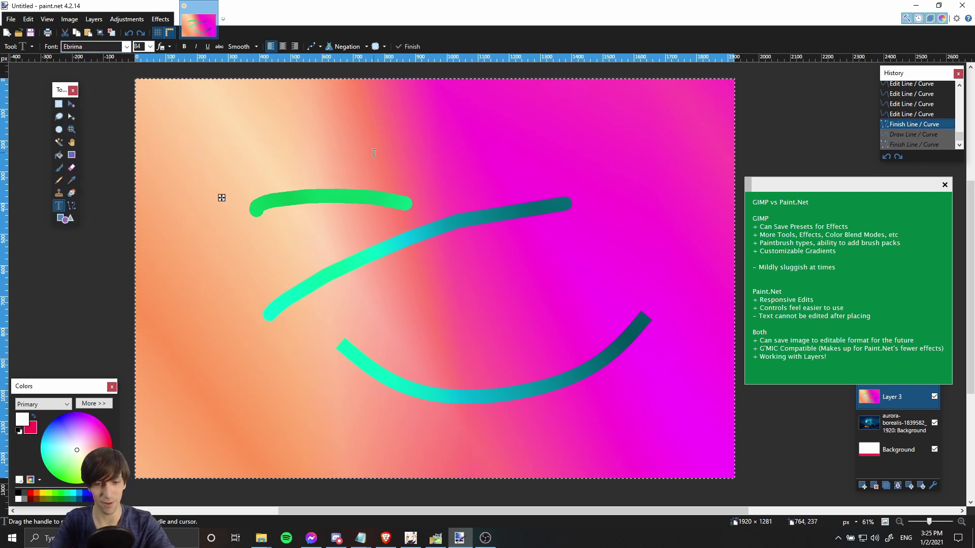
Try the text "Tutorial Text" directly on Layer 3 and undo it
type("Tutorial Text")
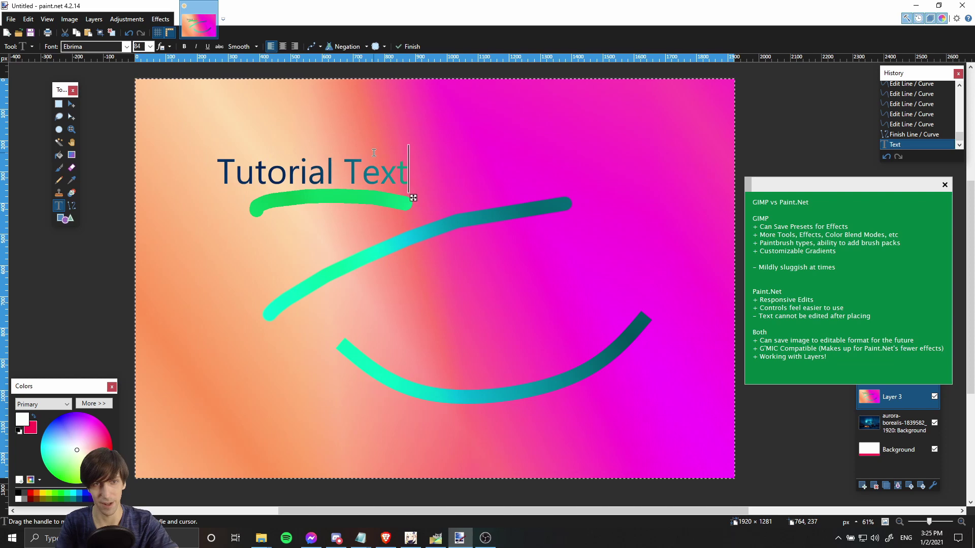
key("ctrl+shift+n")
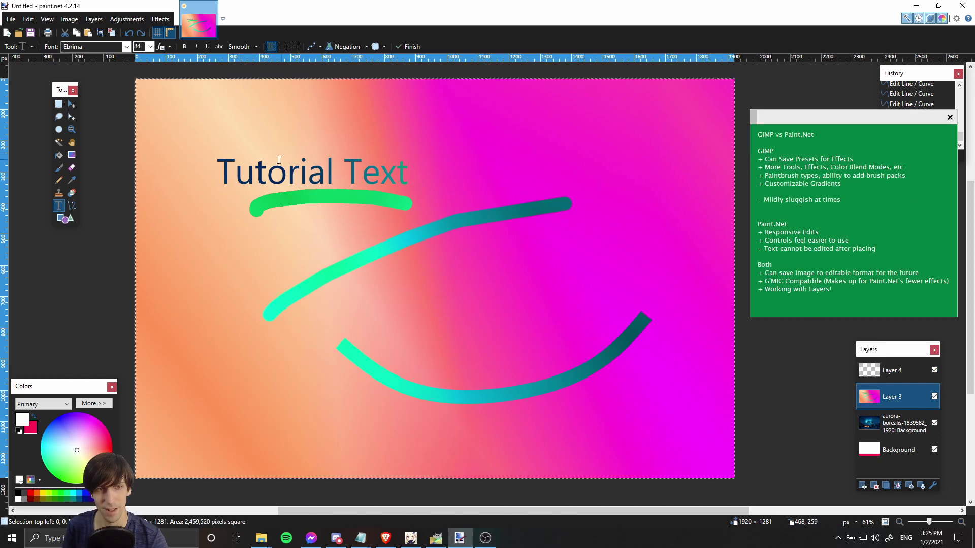
key("ctrl+z")
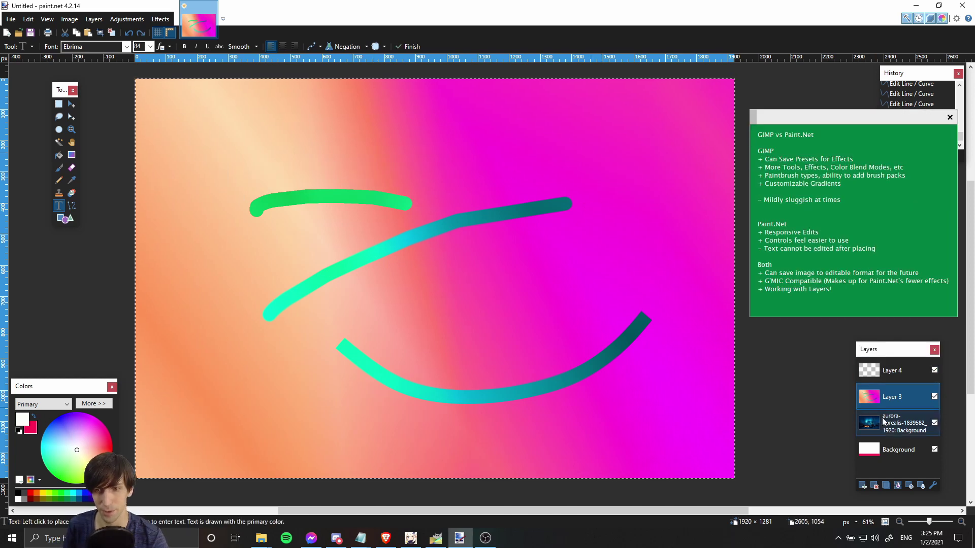
Add a new layer above Layer 3 and enter the text "Tutorial of Text" above the green stroke
left_click(862, 486)
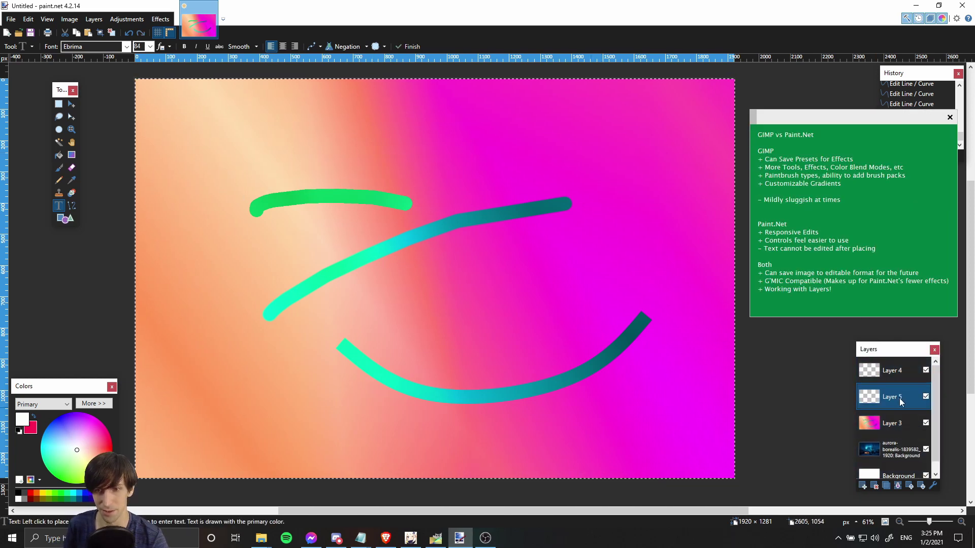
left_click(281, 151)
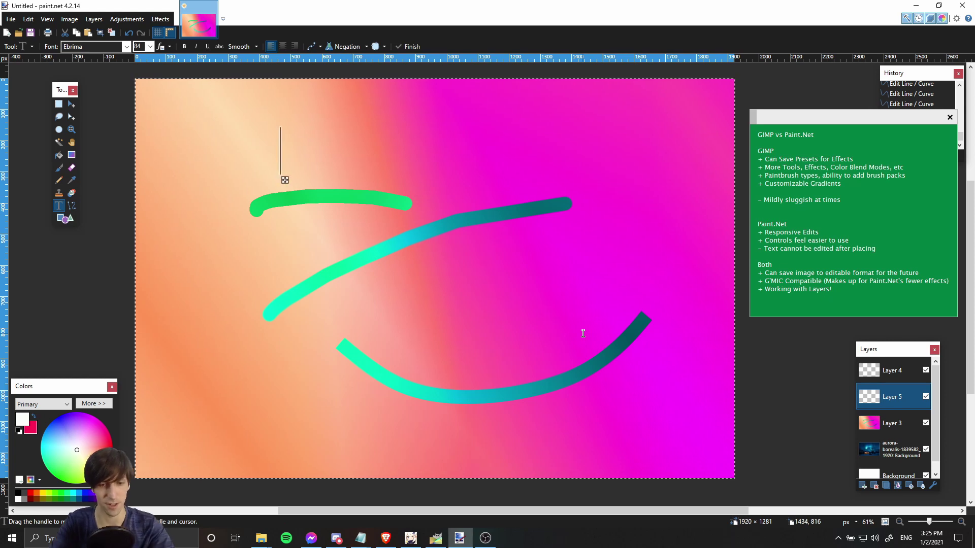
type("Tutorial")
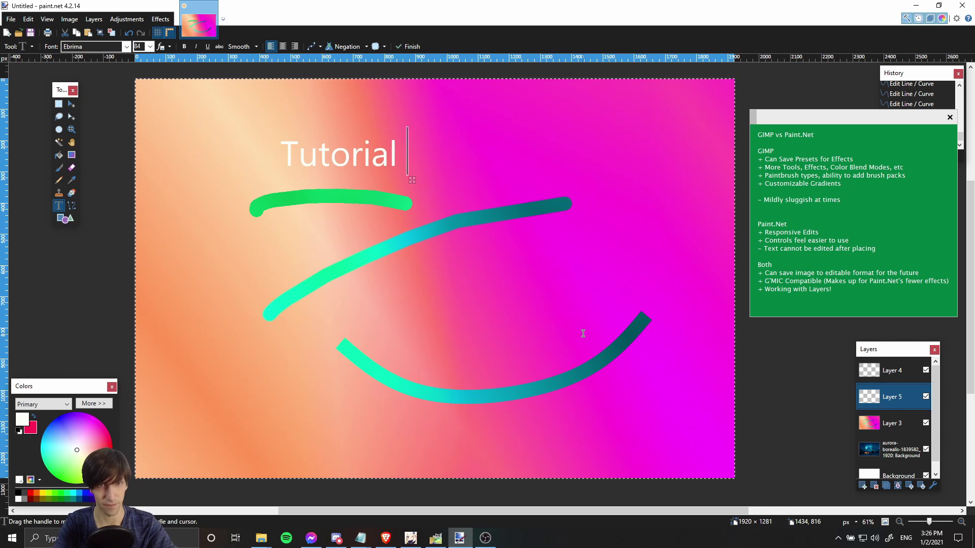
type(" of Text")
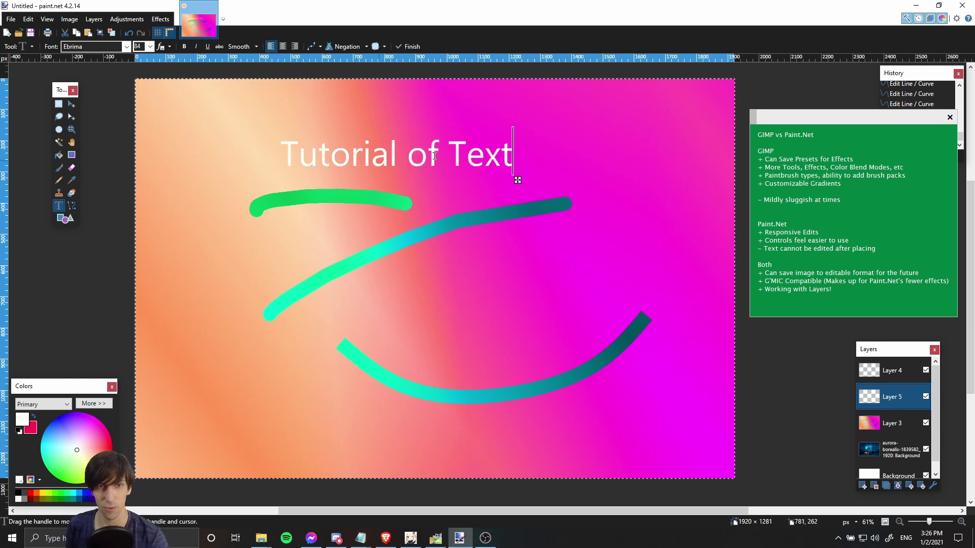
Move the unfinished text right and slightly up, retype its last word as "Text", and commit it
left_click_drag(518, 182, 561, 165)
key("BackSpace")
key("BackSpace")
key("BackSpace")
key("BackSpace")
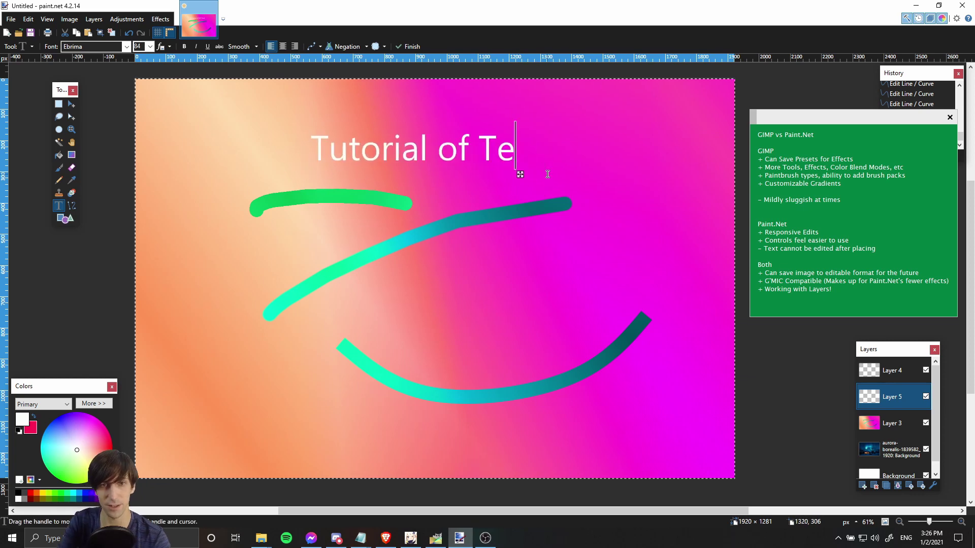
type("Text")
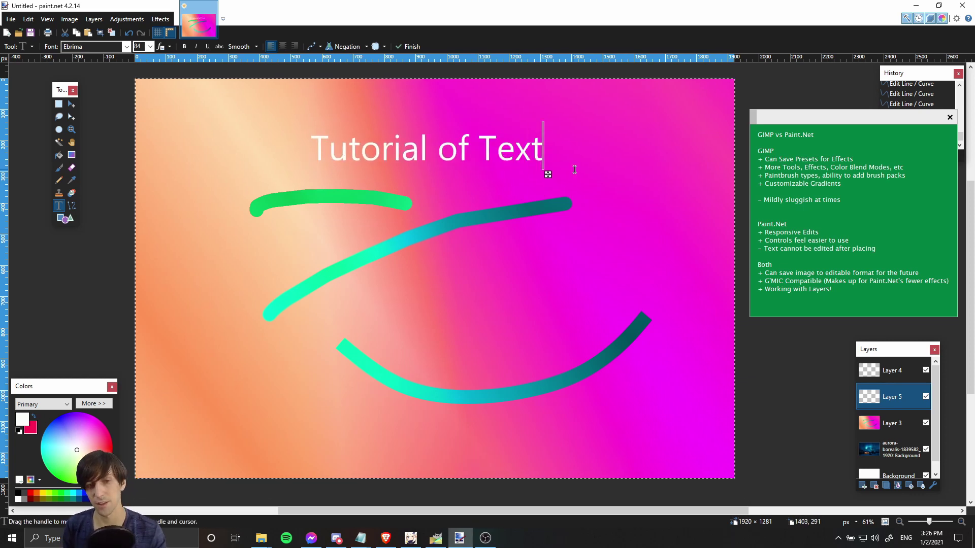
left_click(631, 138)
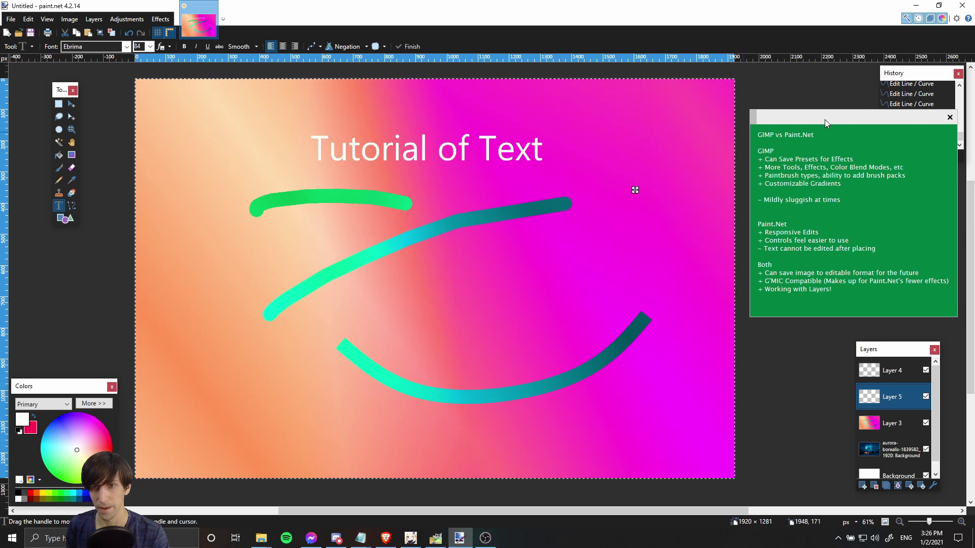
Uncover the History window and step between its latest New Layer and Text entries
left_click_drag(824, 120, 827, 254)
left_click_drag(914, 73, 901, 97)
left_click(904, 159)
left_click(904, 168)
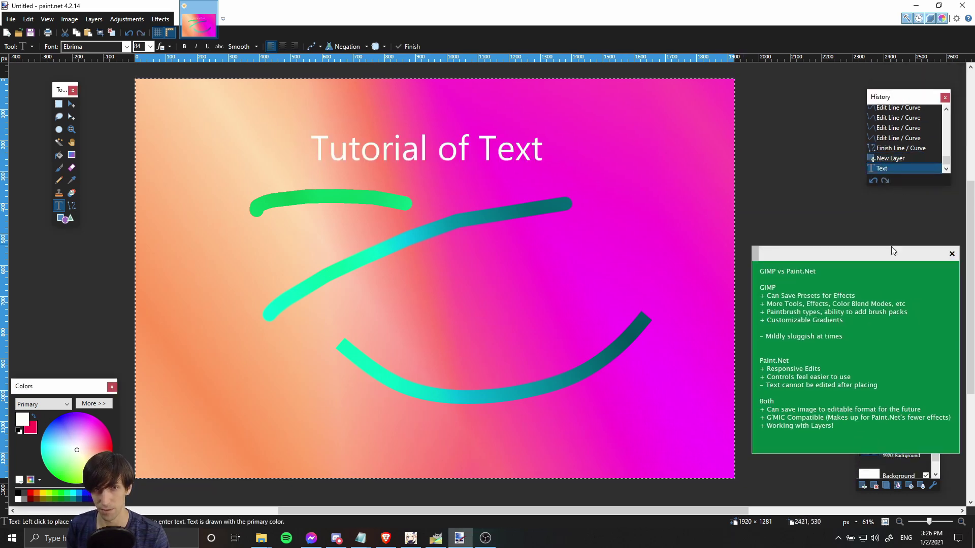
Move the comparison note up beside the canvas and try to reopen the committed "Tutorial of Text" for editing
left_click_drag(893, 250, 878, 143)
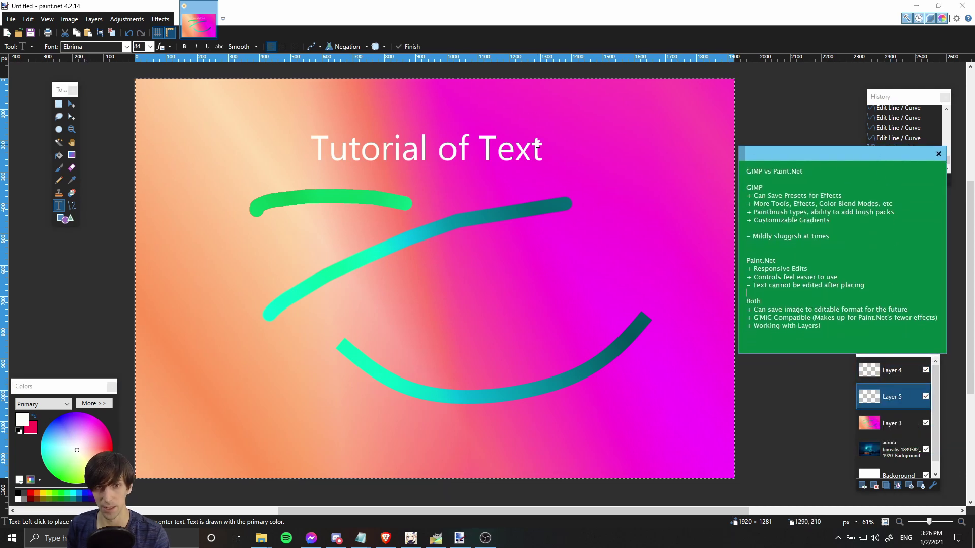
left_click(488, 133)
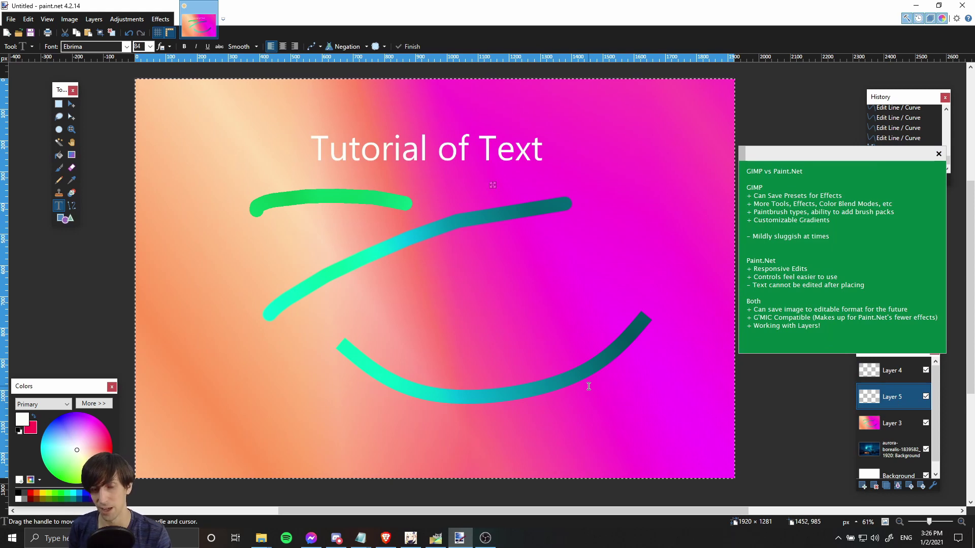
left_click(559, 264)
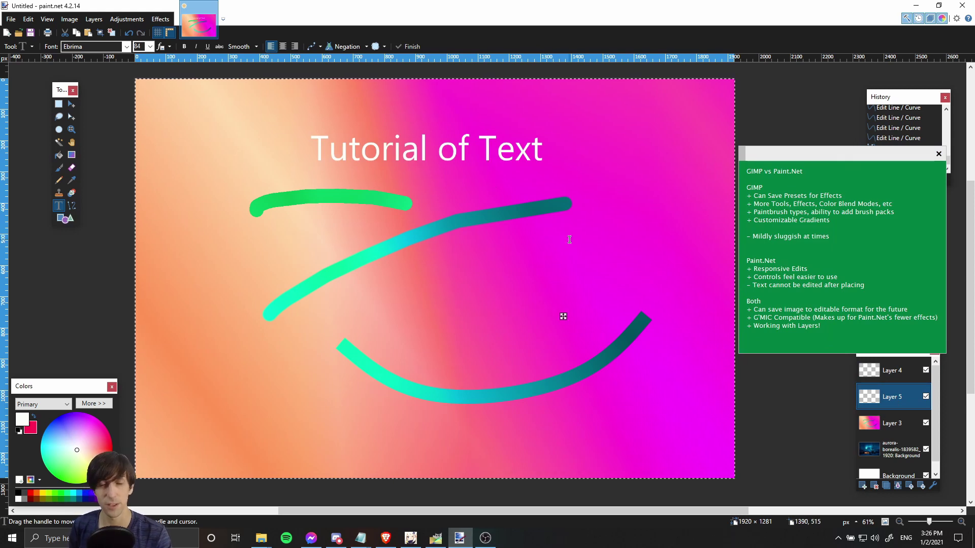
Switch to GIMP and add the text "Tutorial Text" in Bebas Neue at 350 px over the gradient
left_click(435, 538)
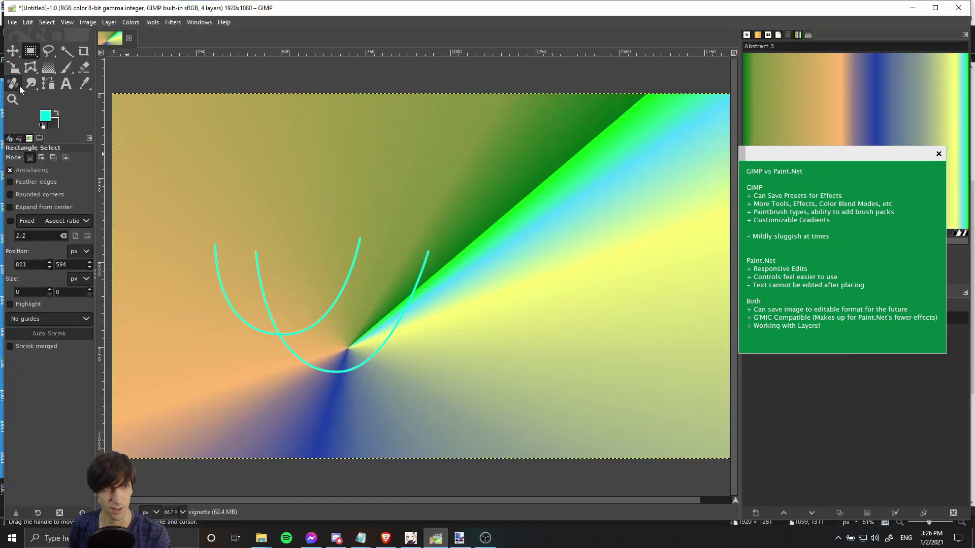
left_click(66, 84)
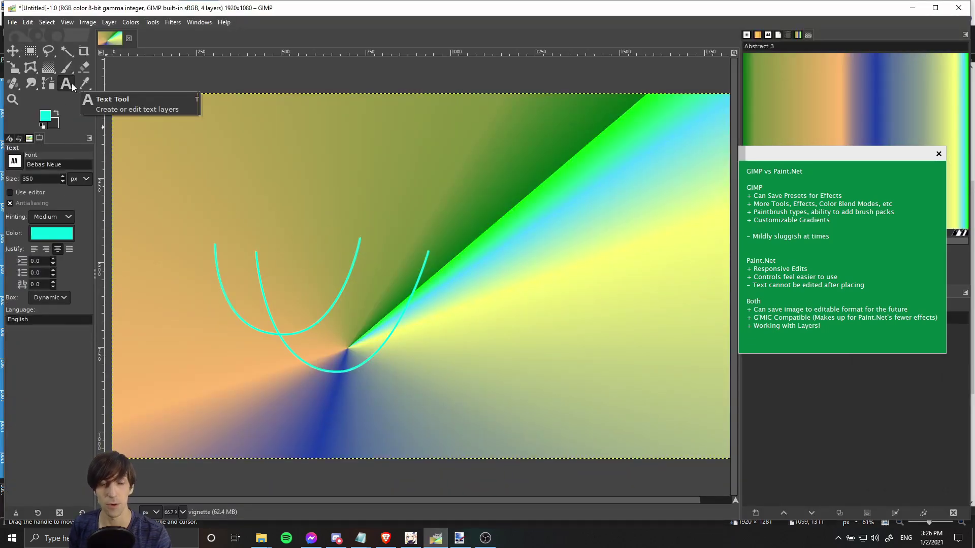
left_click(276, 173)
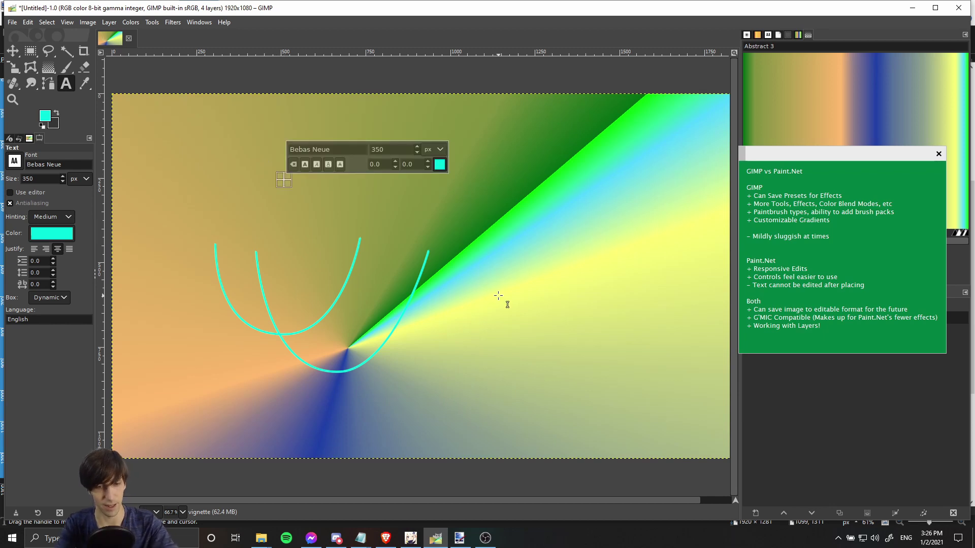
type("Tutorial Text")
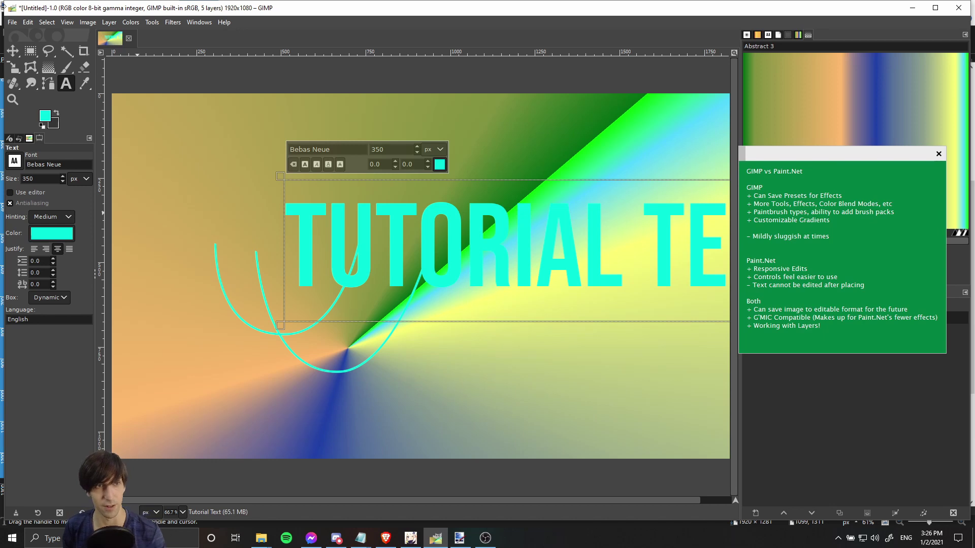
left_click(136, 131)
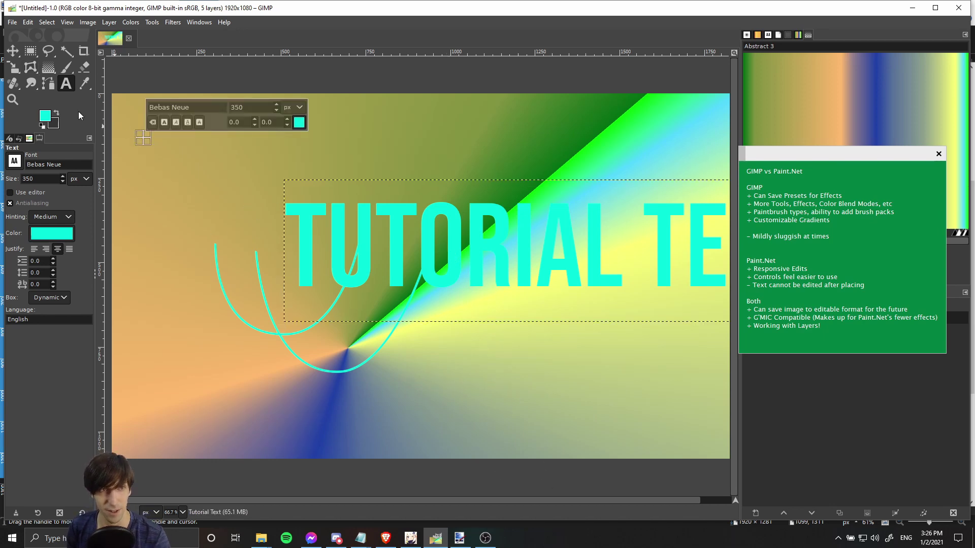
Move the Tutorial Text layer up and left to fit across the upper part of the image, and shift the comparison note clear
left_click(14, 51)
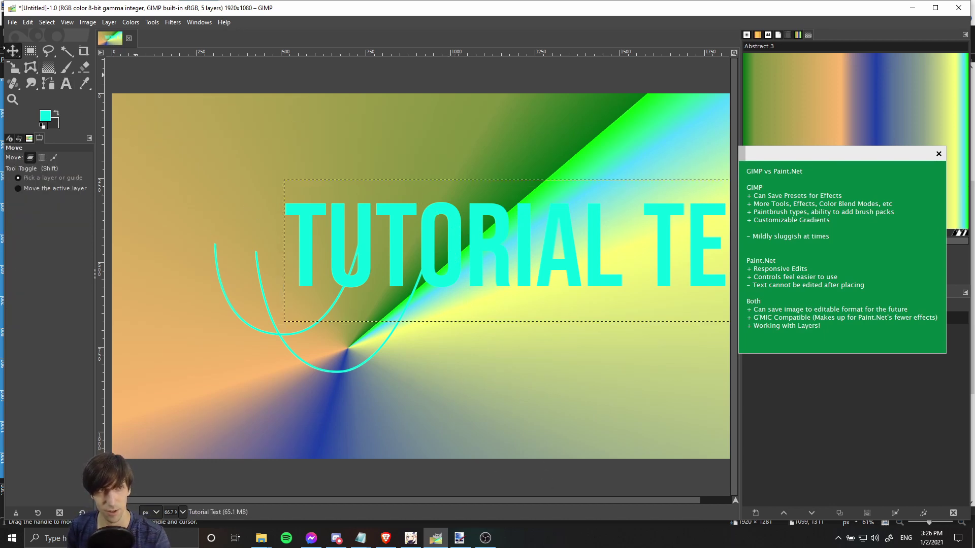
left_click_drag(457, 209, 443, 186)
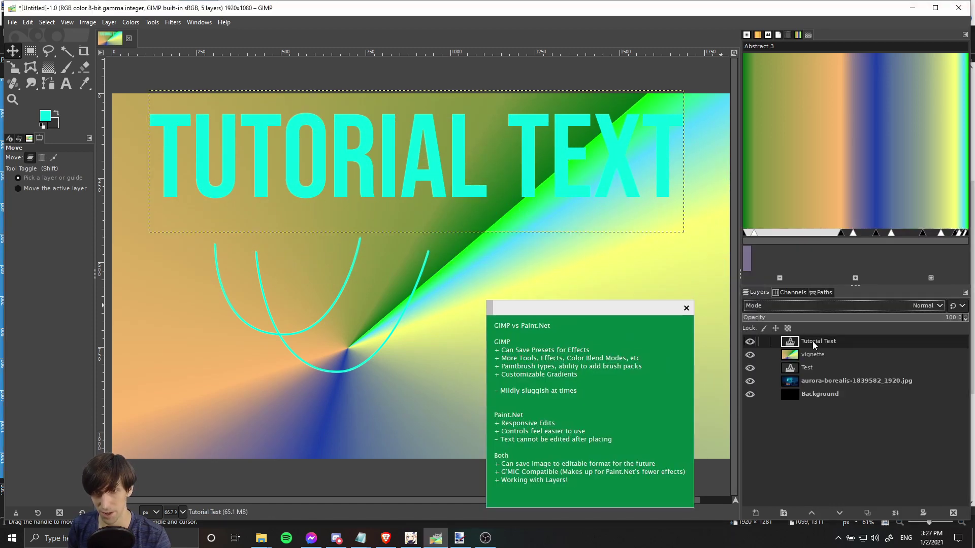
mouse_move(645, 311)
left_mouse_down()
mouse_move(671, 303)
mouse_move(662, 307)
left_mouse_up()
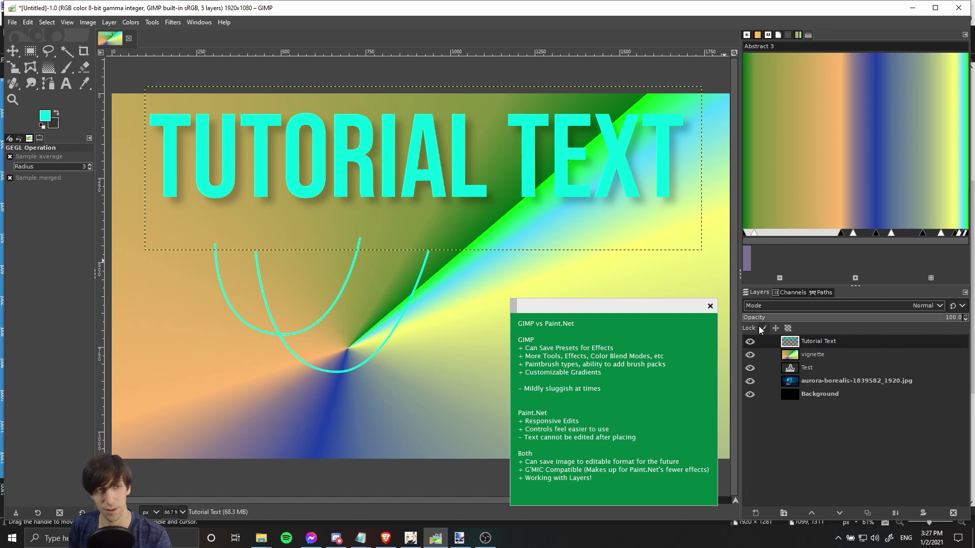
Reopen the Tutorial Text layer for editing, discarding its drop shadow modifications, and move the text slightly down
left_click(67, 85)
left_click(130, 182)
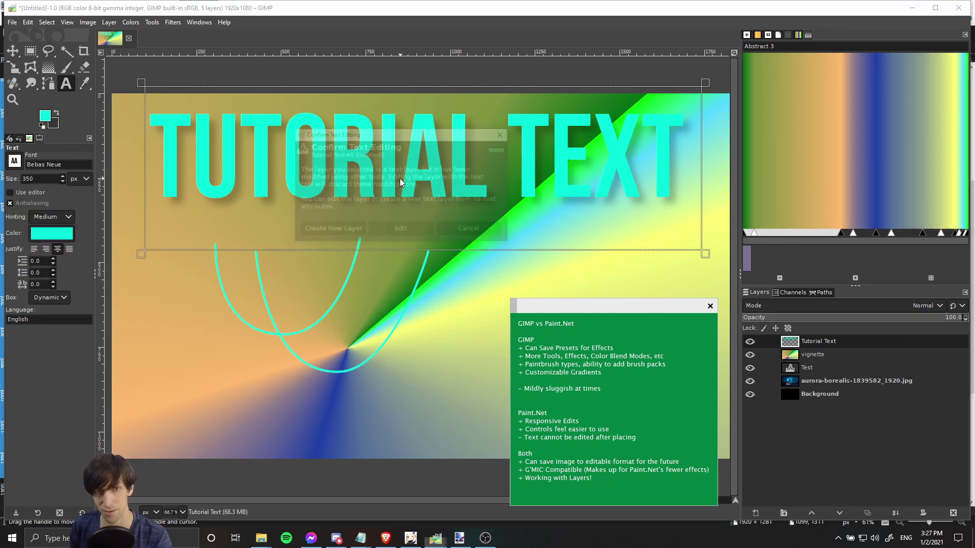
left_click_drag(412, 139, 366, 243)
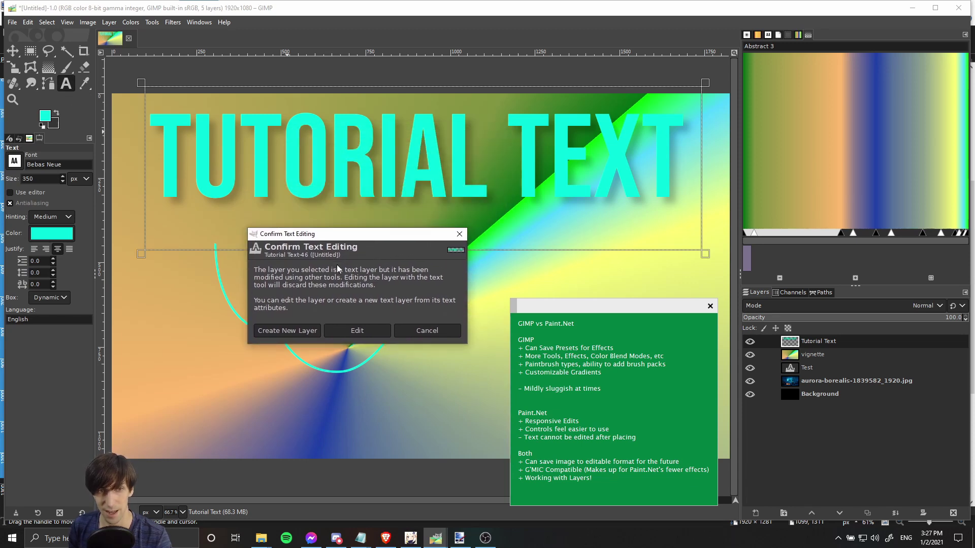
left_click(362, 330)
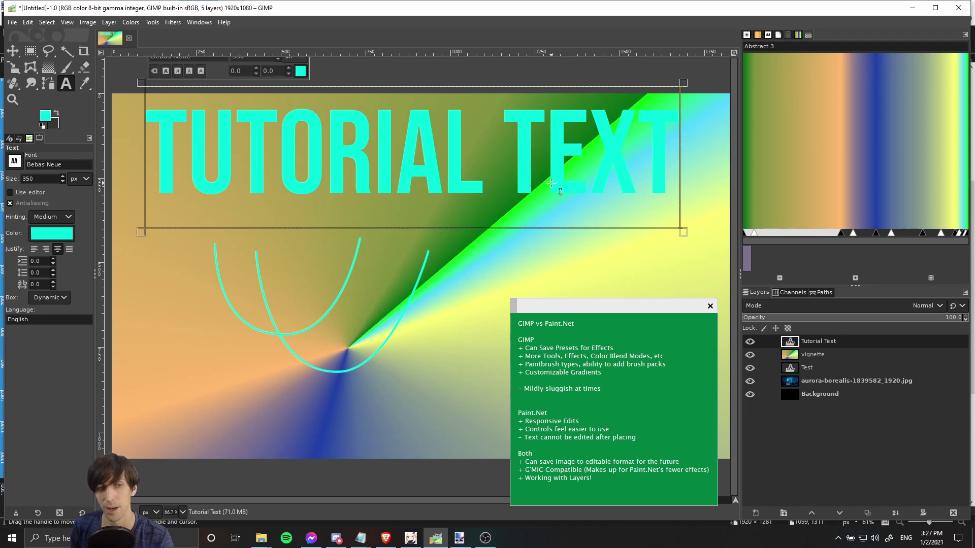
left_click(13, 51)
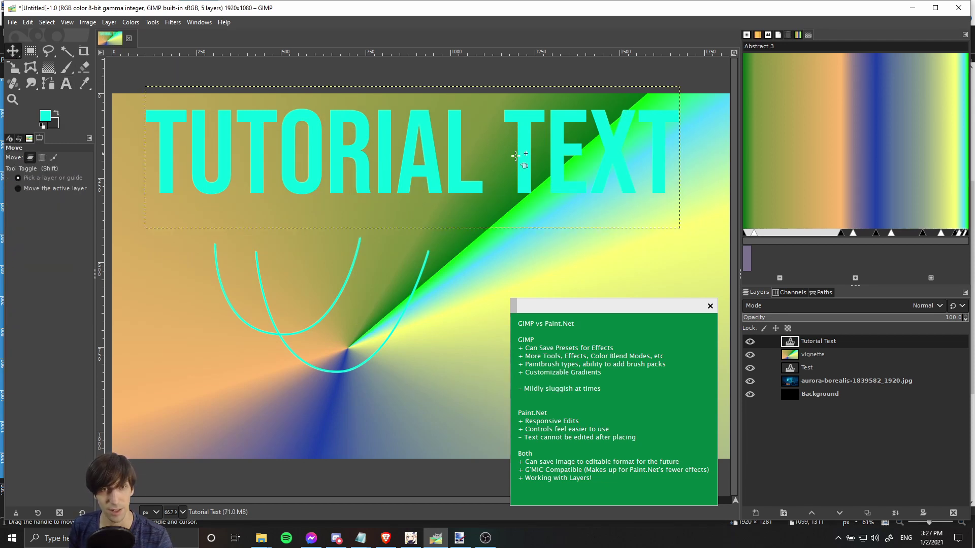
left_click_drag(460, 153, 458, 171)
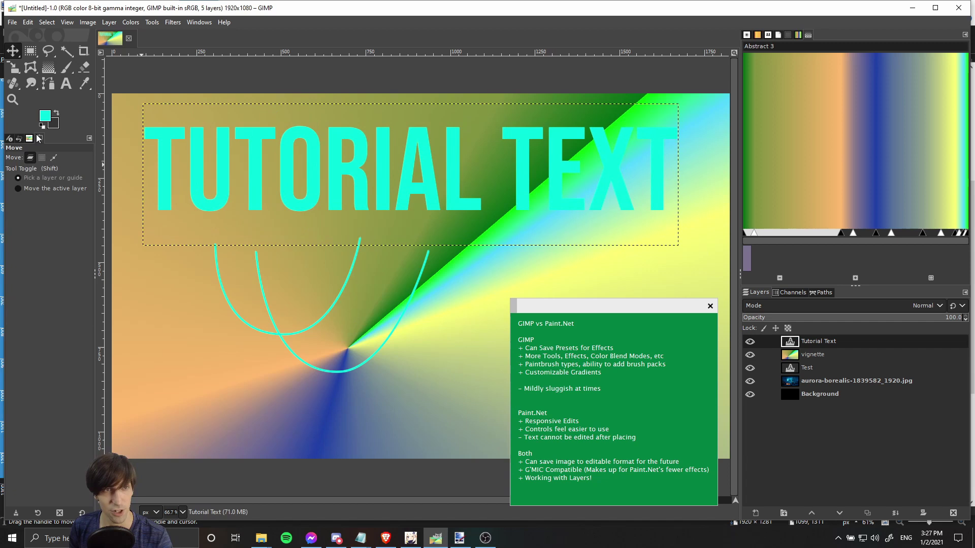
Recolor the whole Tutorial Text to white and set its size to 300 px
left_click(66, 84)
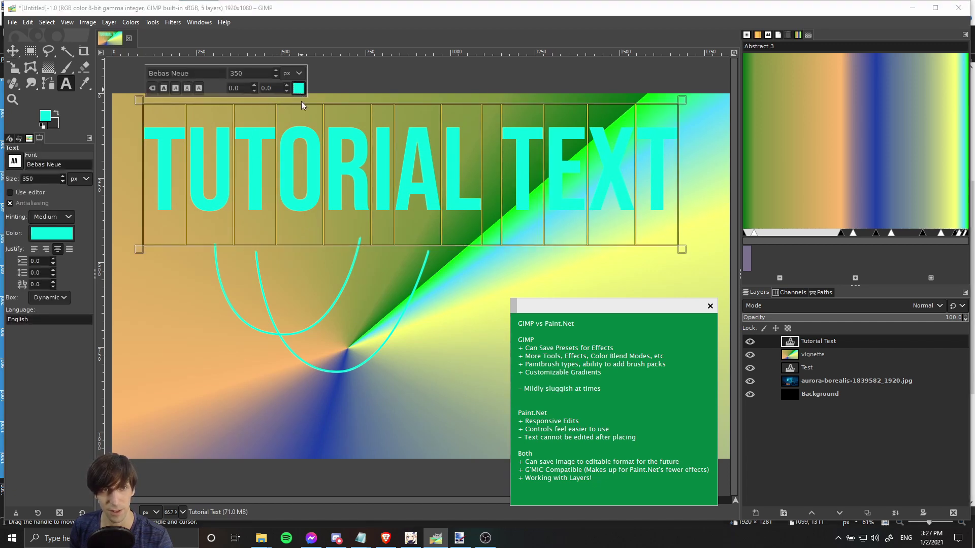
left_click(298, 89)
left_click(383, 185)
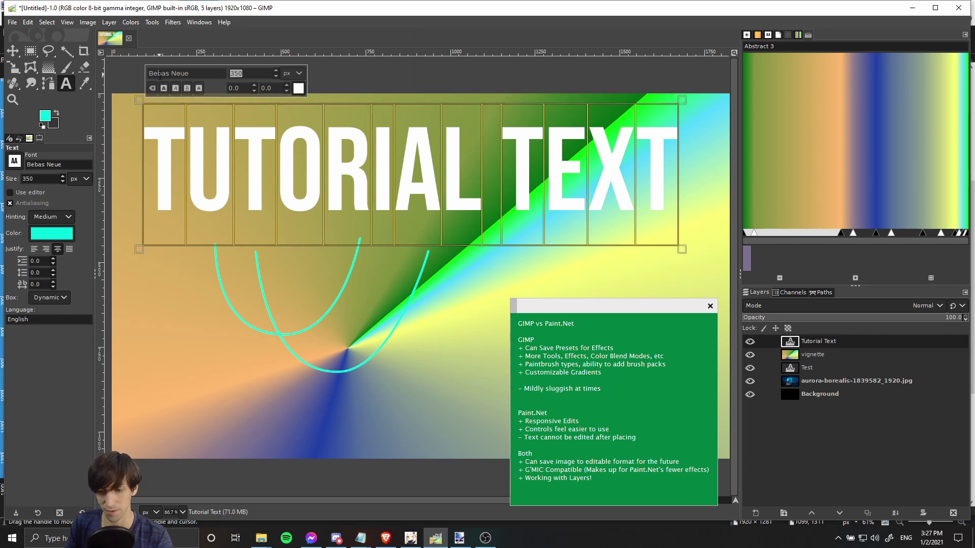
type("300")
key("Return")
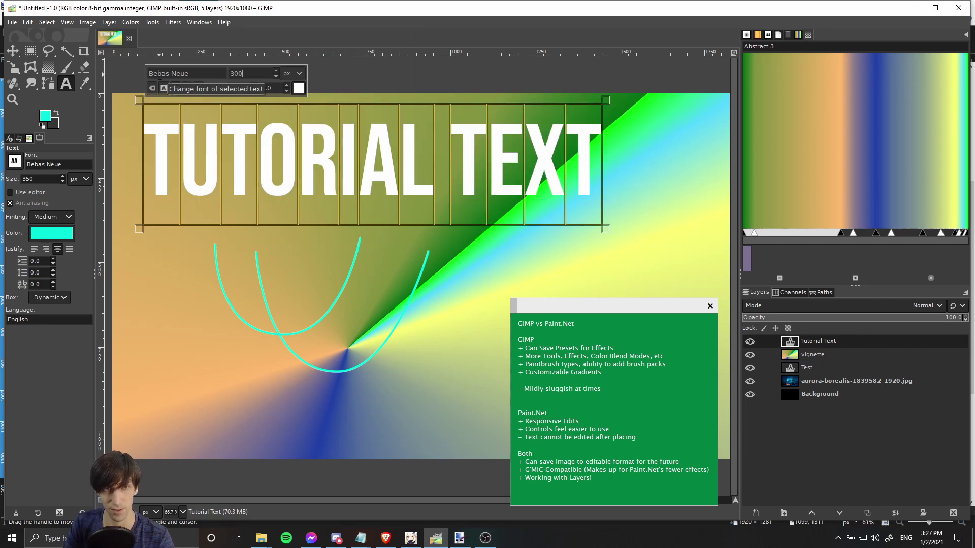
Move the resized Tutorial Text right to center it over the image and repeat the Drop Shadow filter on it
left_click(13, 51)
left_click_drag(374, 150, 410, 150)
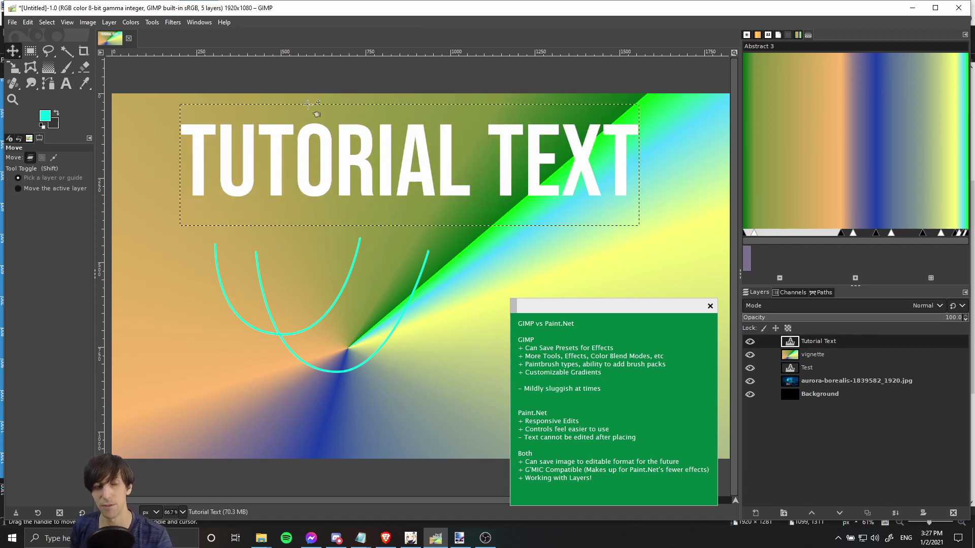
left_click(172, 22)
left_click(205, 35)
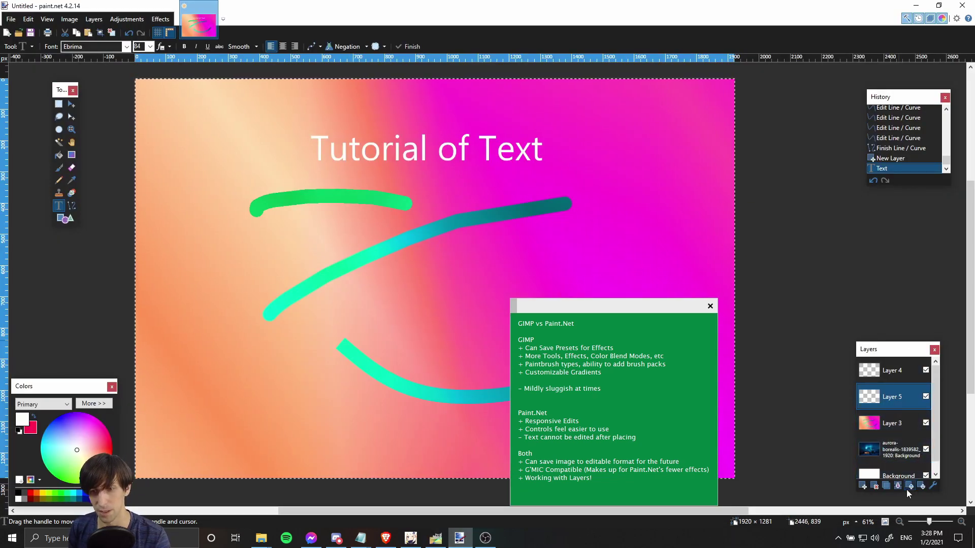
Switch to paint.net, delete the layer holding "Tutorial of Text", and start an empty text entry above the green stroke
left_click(874, 486)
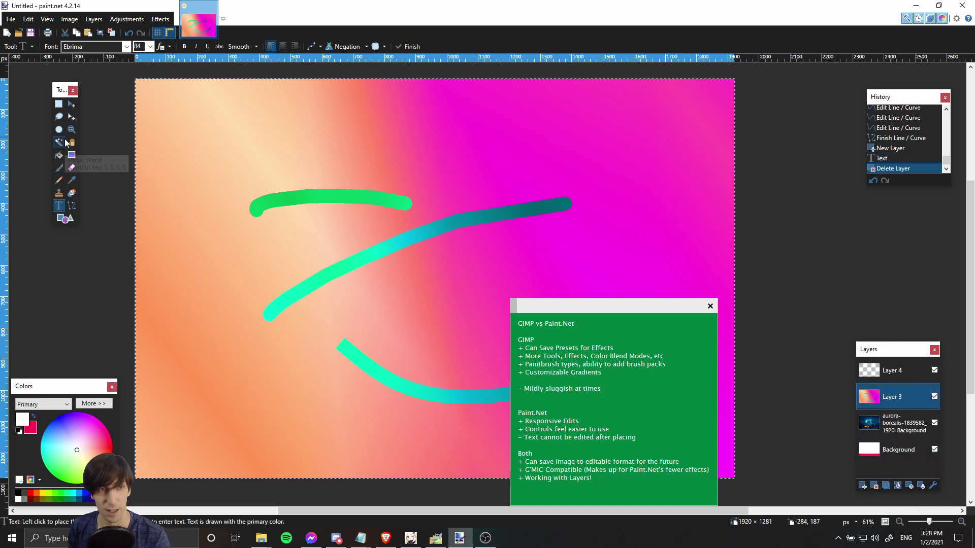
left_click(284, 153)
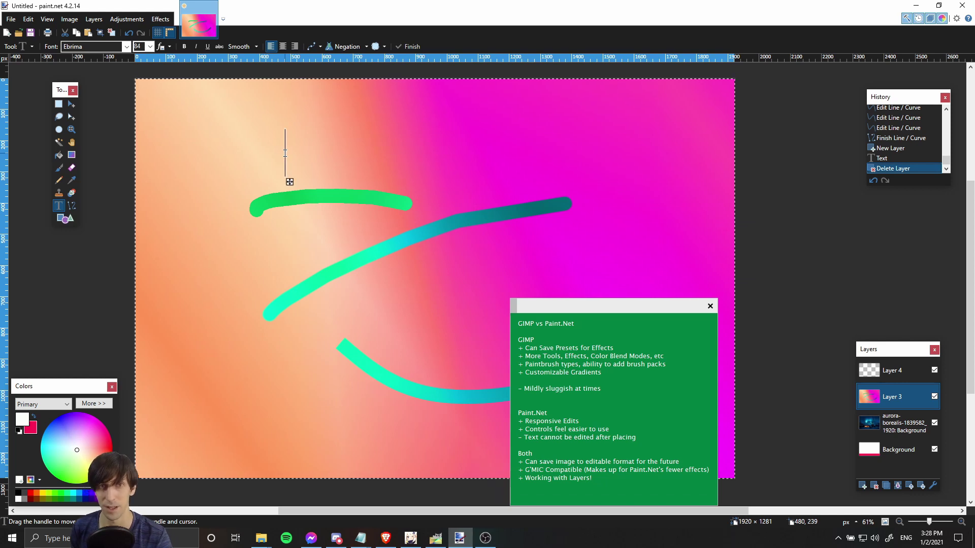
Move the comparison note off to the canvas's right edge and highlight its line "Can save image to editable format for the future"
left_click_drag(588, 311, 819, 291)
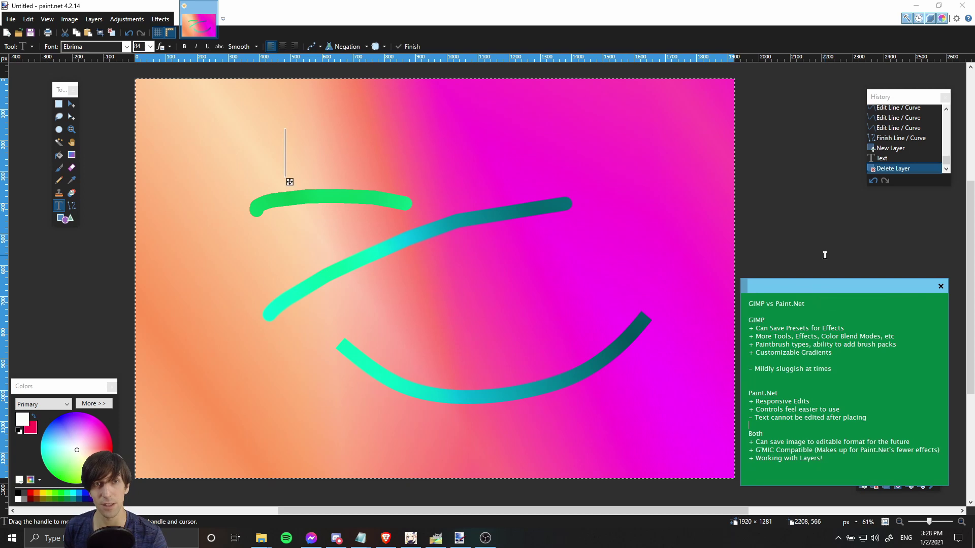
left_click_drag(740, 441, 714, 443)
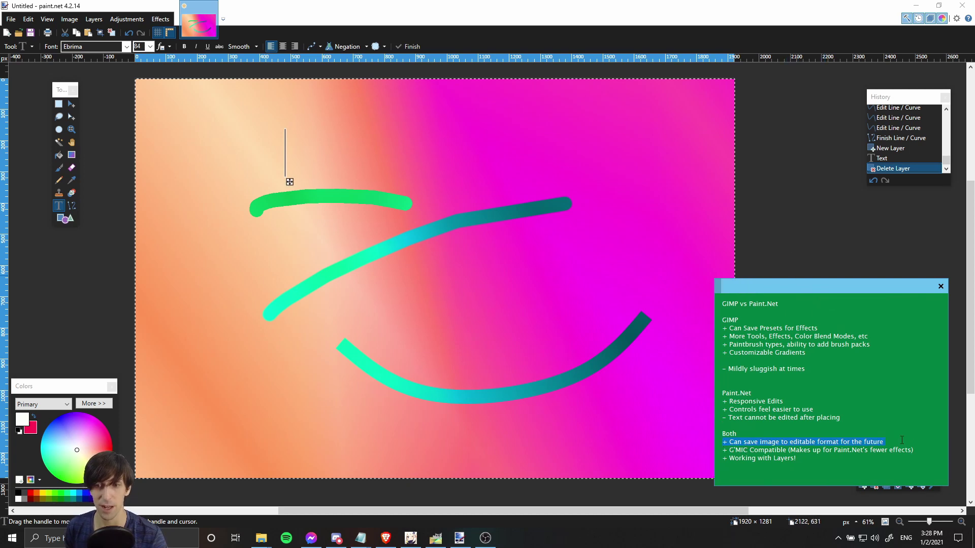
left_click_drag(831, 288, 841, 294)
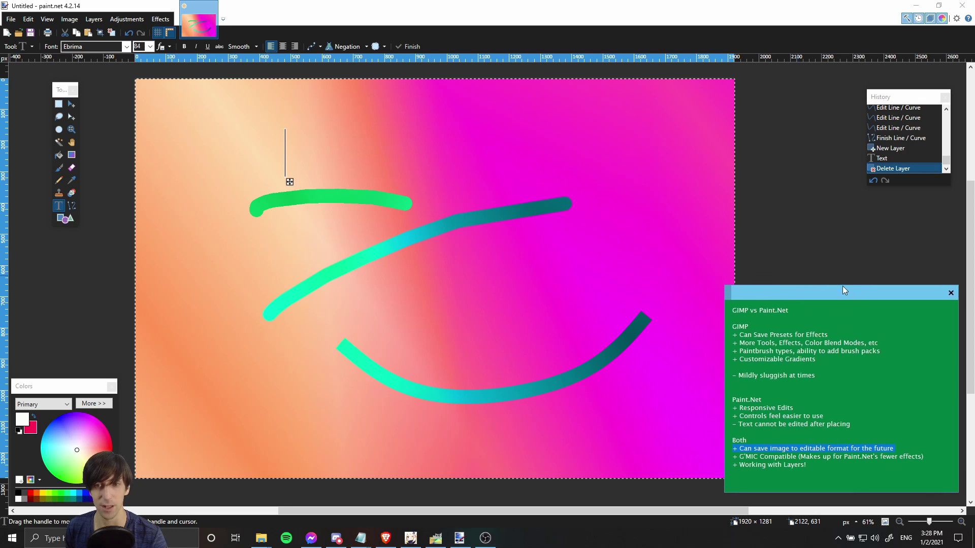
Examine the Save As options for the editable paint.net (*.pdn) format and leave without saving
left_click(17, 27)
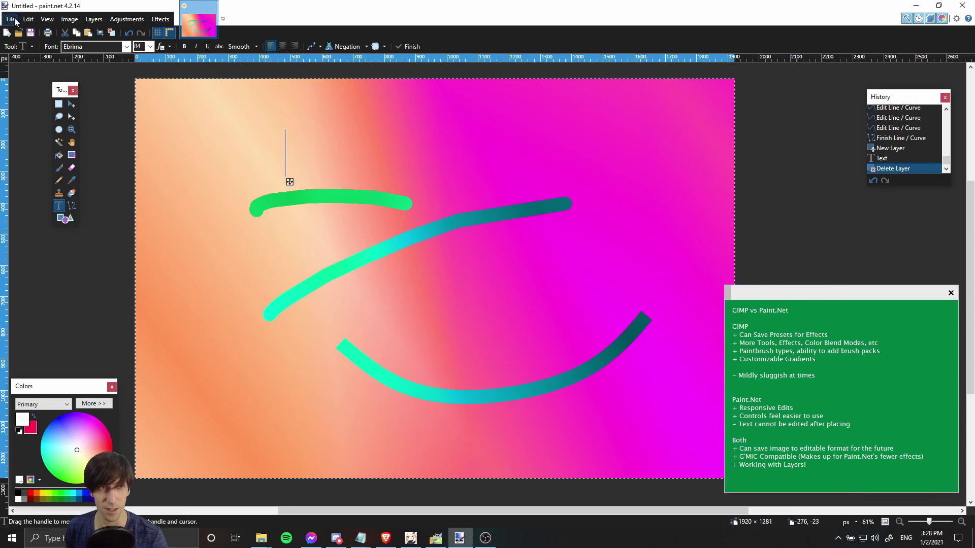
left_click(14, 20)
left_click(44, 97)
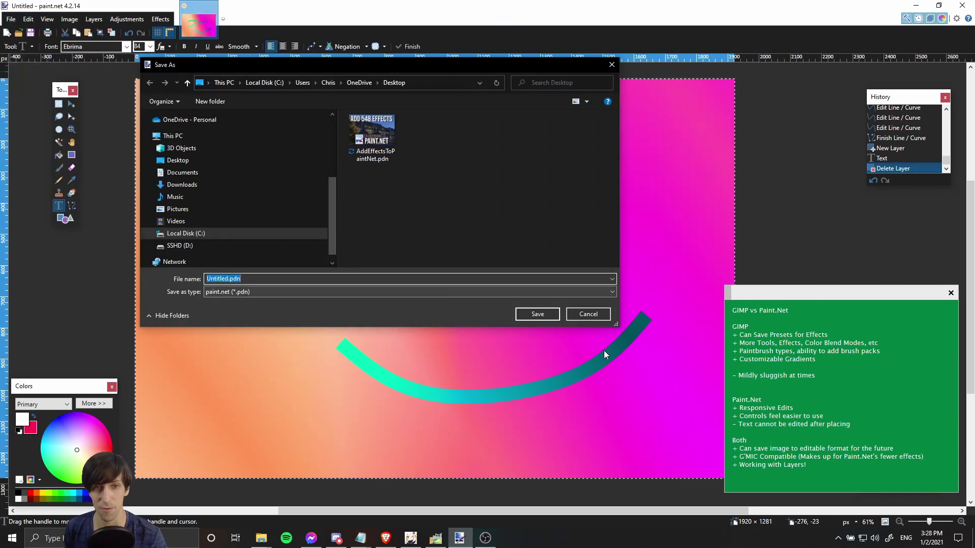
left_click(588, 314)
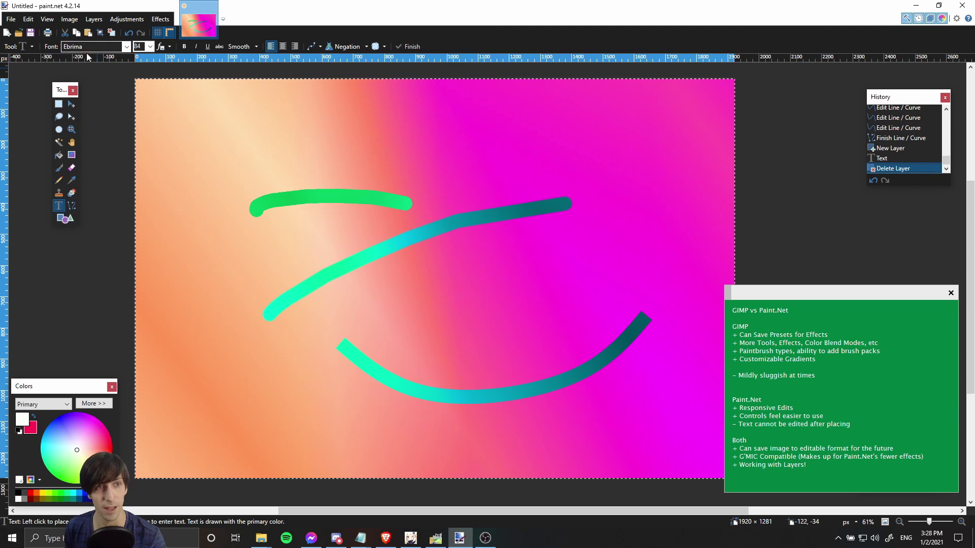
Move the comparison note up over the canvas's upper right corner, clear of the layer list, and remove its text highlight
left_click_drag(789, 293, 705, 104)
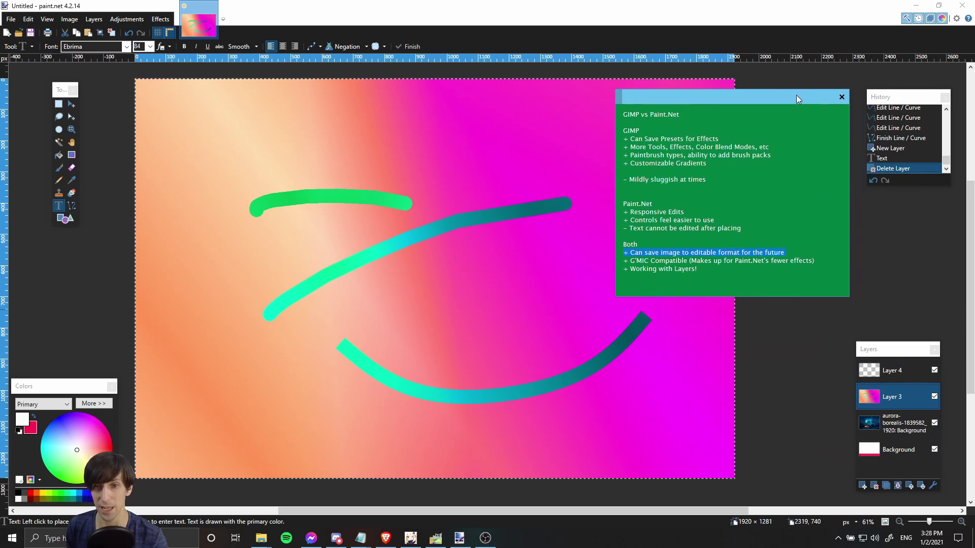
left_click_drag(821, 109, 795, 101)
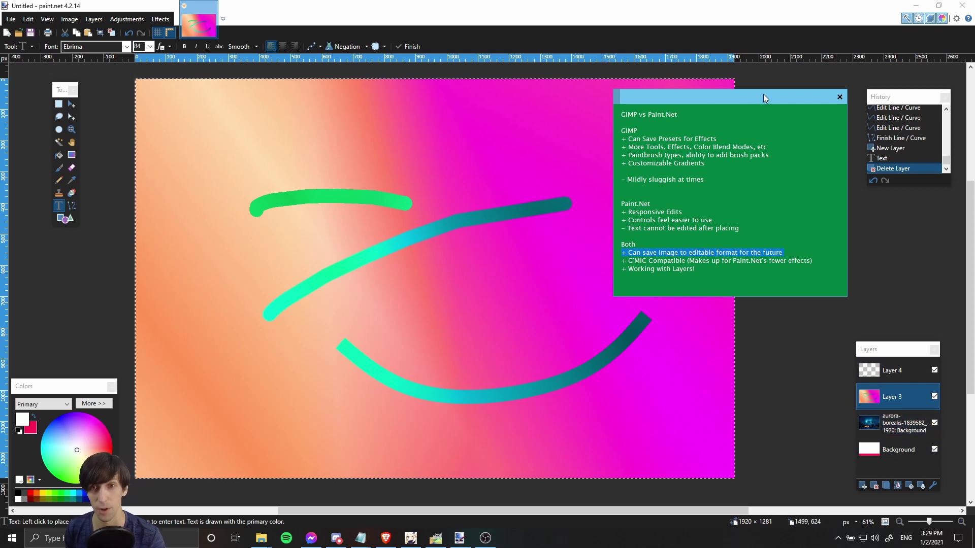
left_click_drag(766, 99, 766, 98)
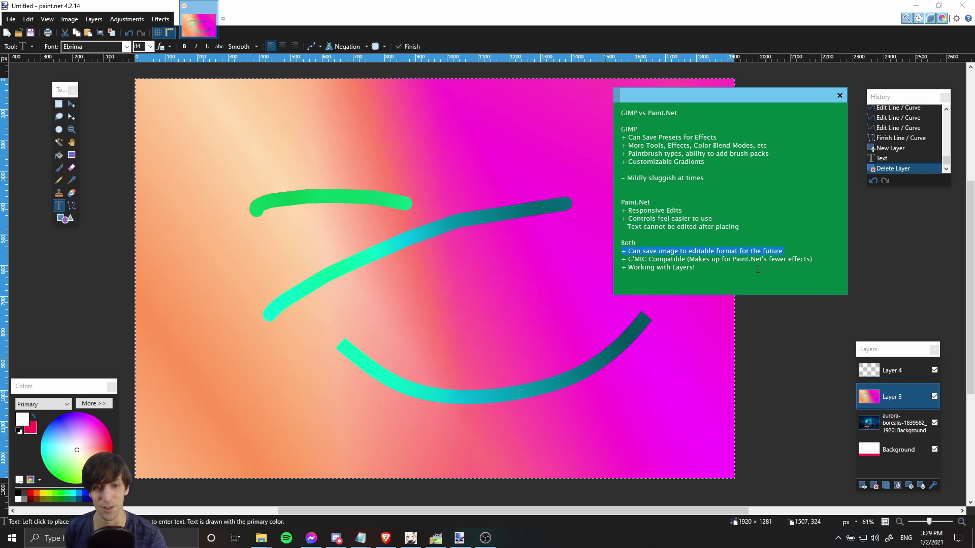
left_click(757, 269)
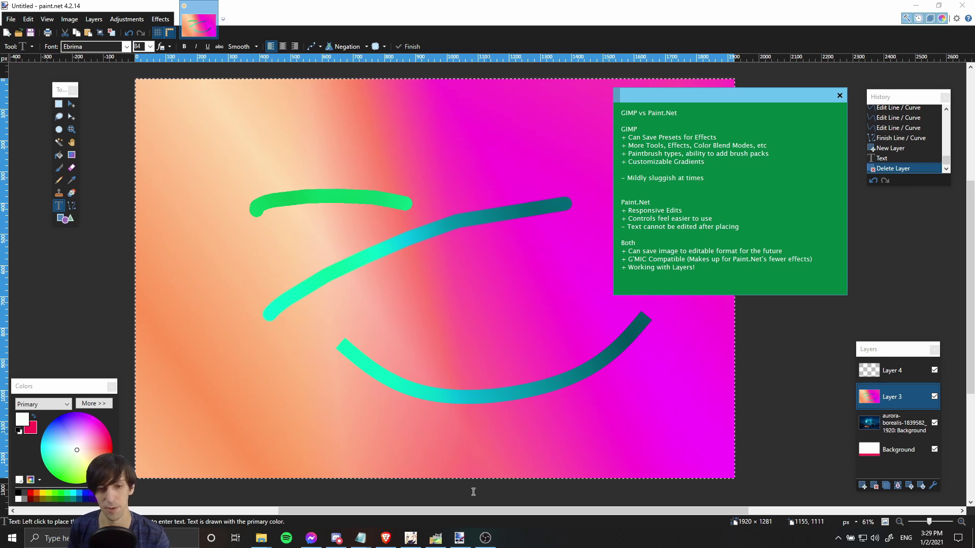
Switch to GIMP and examine the Save As options, highlighting the .xcf extension in the file name
left_click(435, 538)
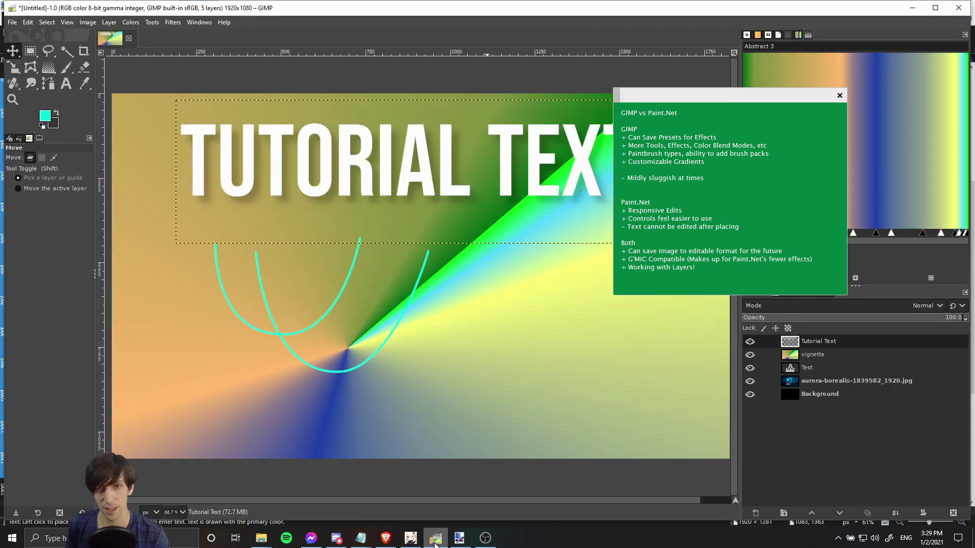
left_click(12, 23)
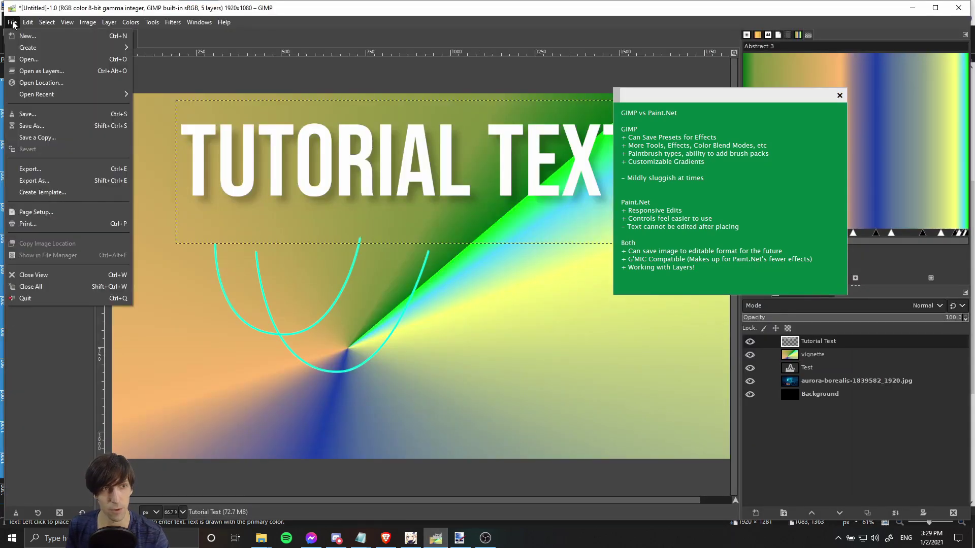
left_click(47, 128)
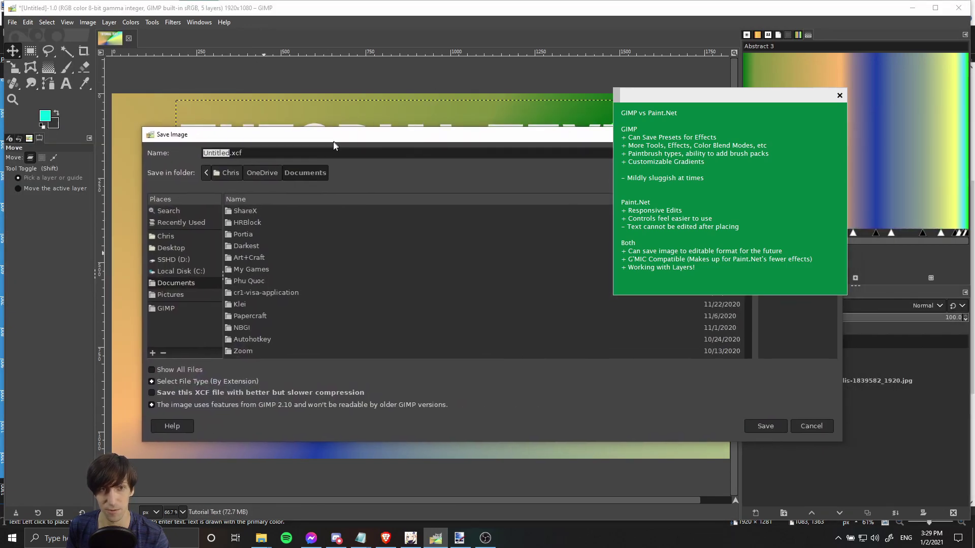
left_click_drag(228, 157, 241, 156)
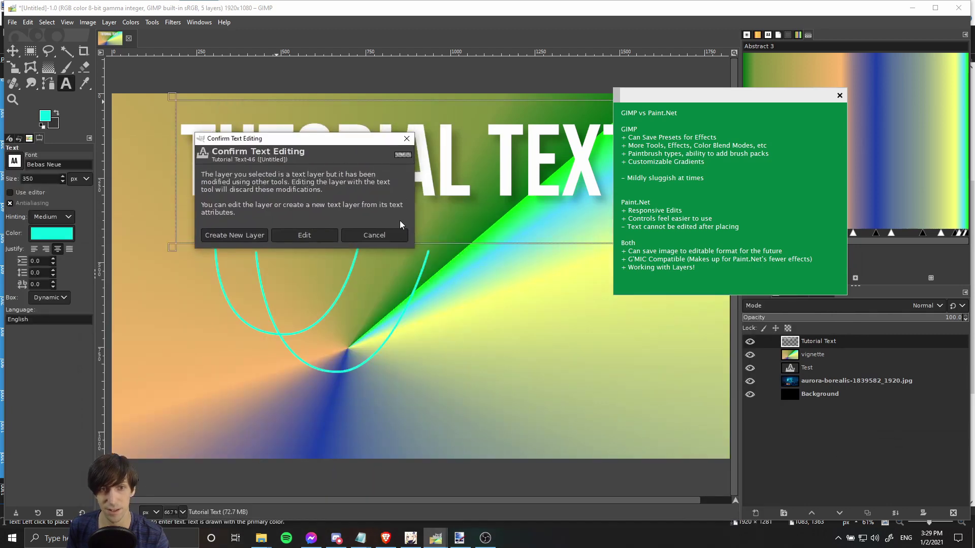
View the confirmation options for editing the modified Tutorial Text layer and cancel them
key("Escape")
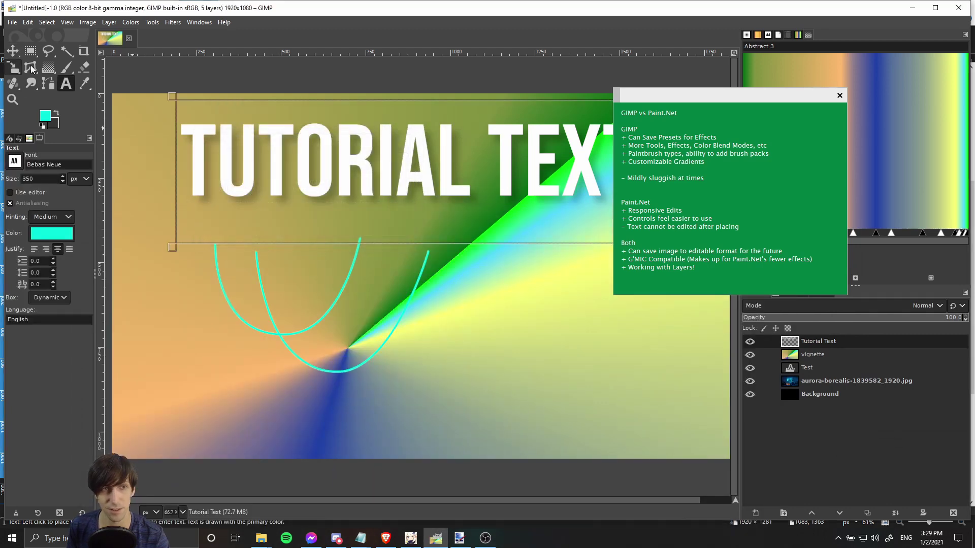
left_click(371, 165)
left_click(440, 211)
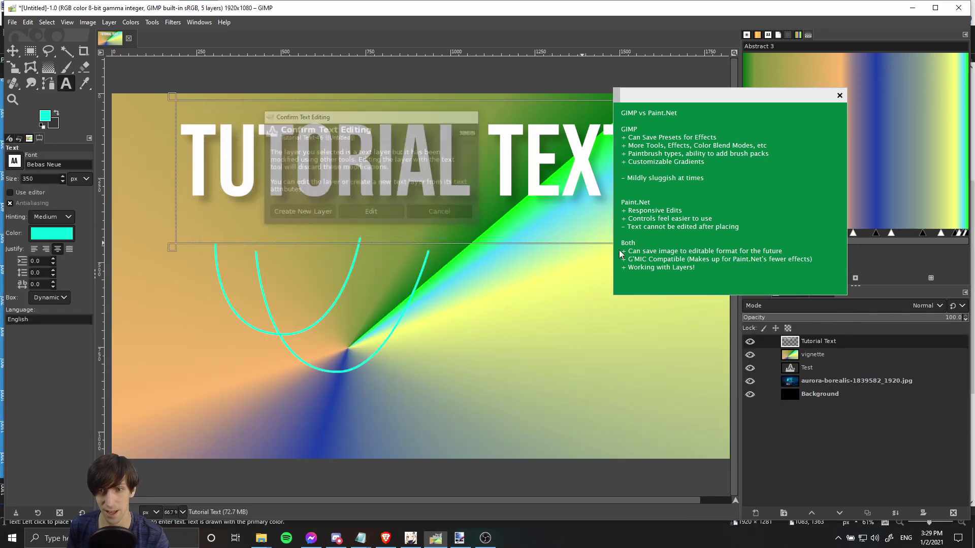
Move the comparison note over the gradient editor, clear of the Tutorial Text, and view the image's paths before returning to the layer list
left_click_drag(824, 97, 933, 44)
left_click(823, 292)
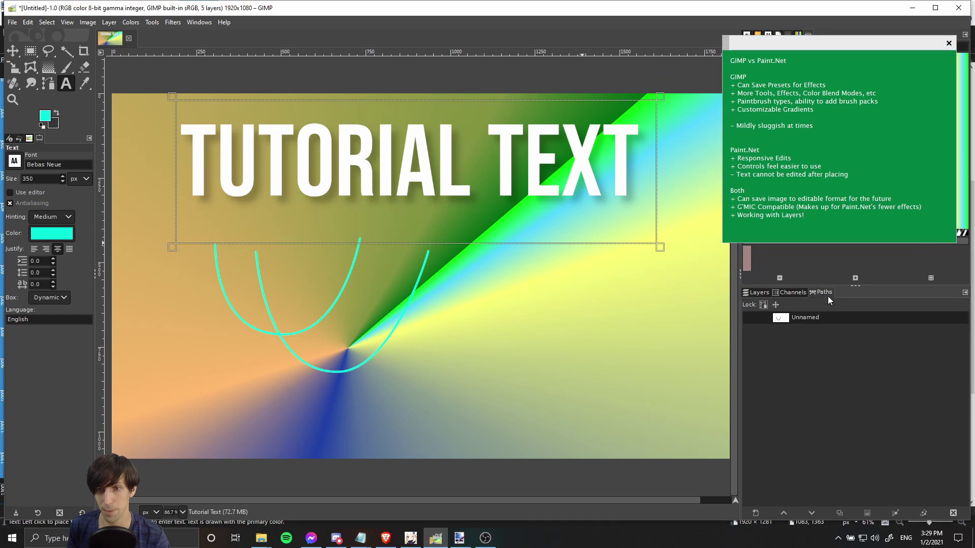
left_click(757, 293)
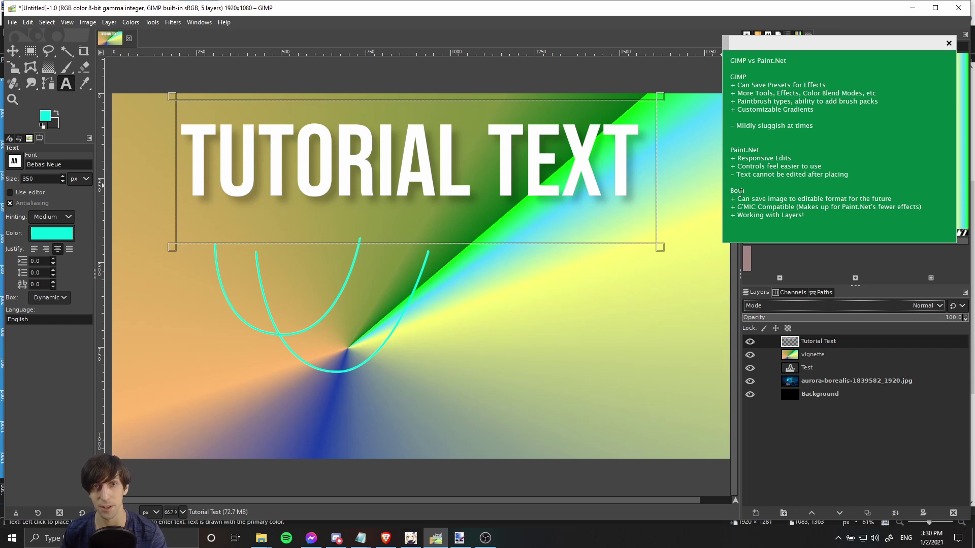
Highlight the note's G'MIC compatibility line and open the G'MIC-Qt filter collection for the Tutorial Text layer
left_click_drag(737, 207, 938, 207)
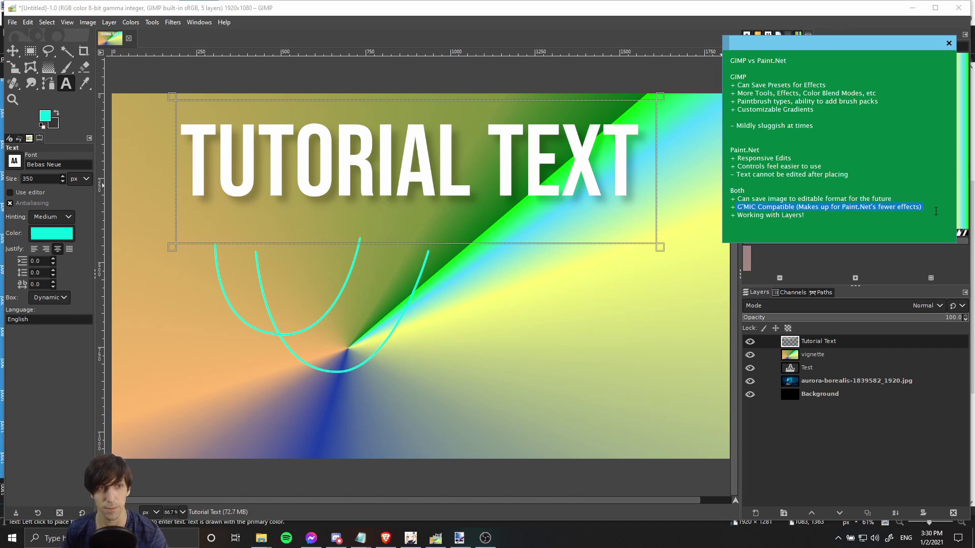
left_click(199, 22)
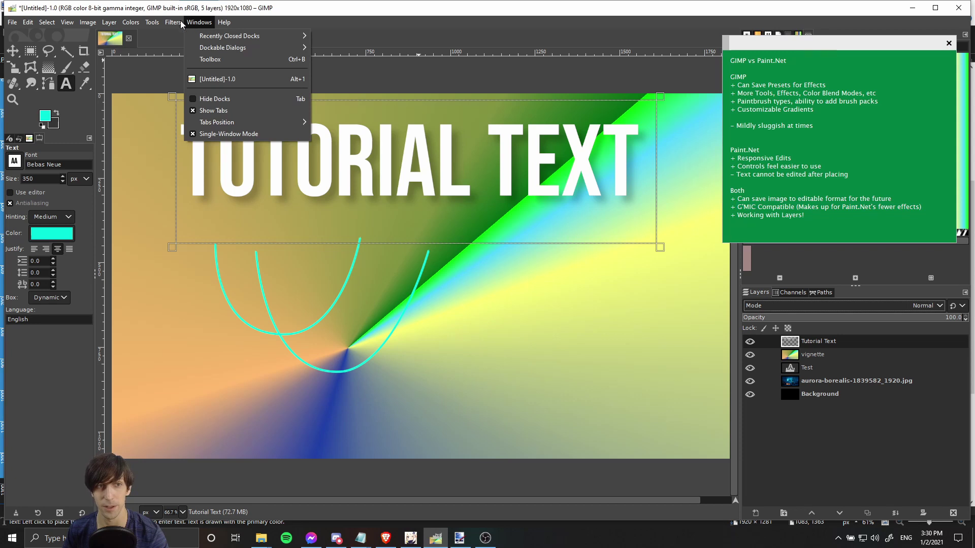
mouse_move(169, 23)
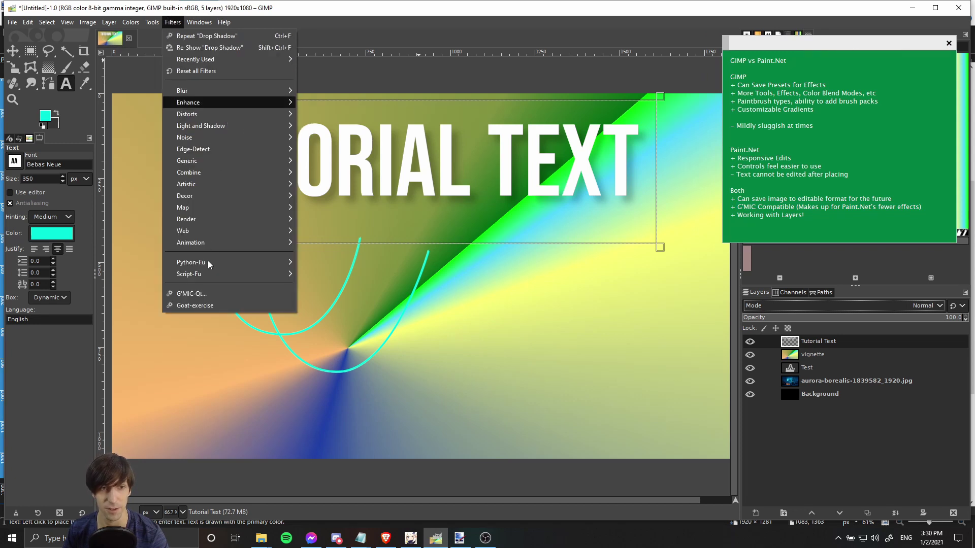
left_click(204, 294)
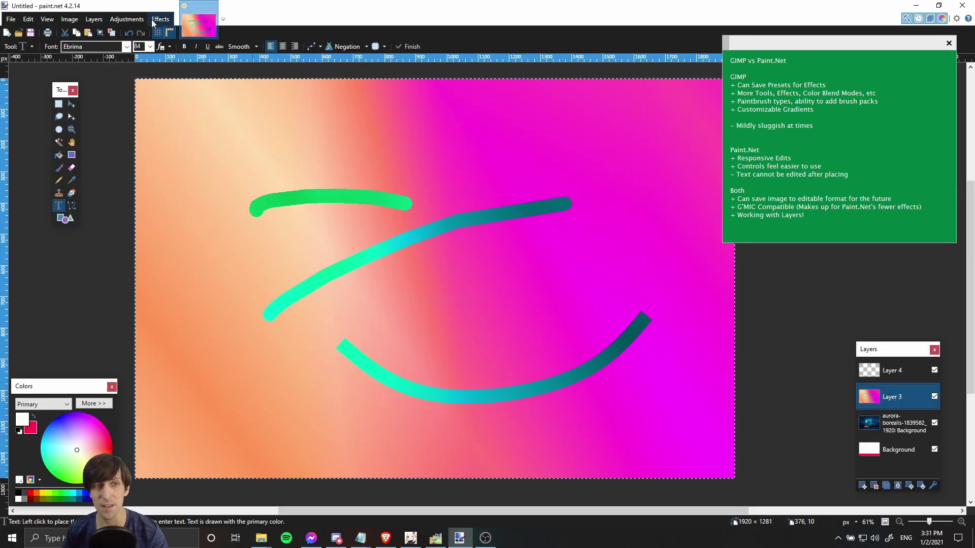
Examine the available effect categories, including Artistic, and highlight the comparison note's Working with Layers line
left_click(160, 19)
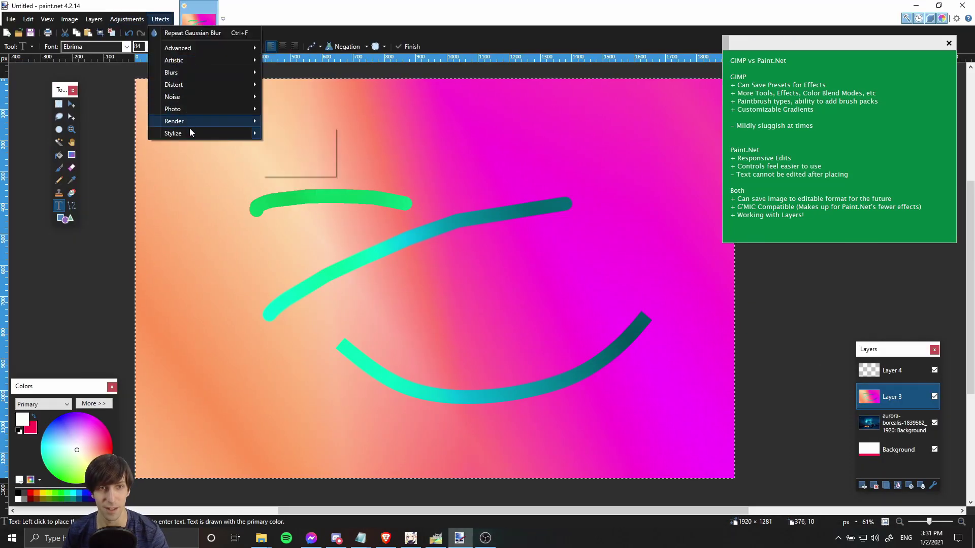
mouse_move(201, 61)
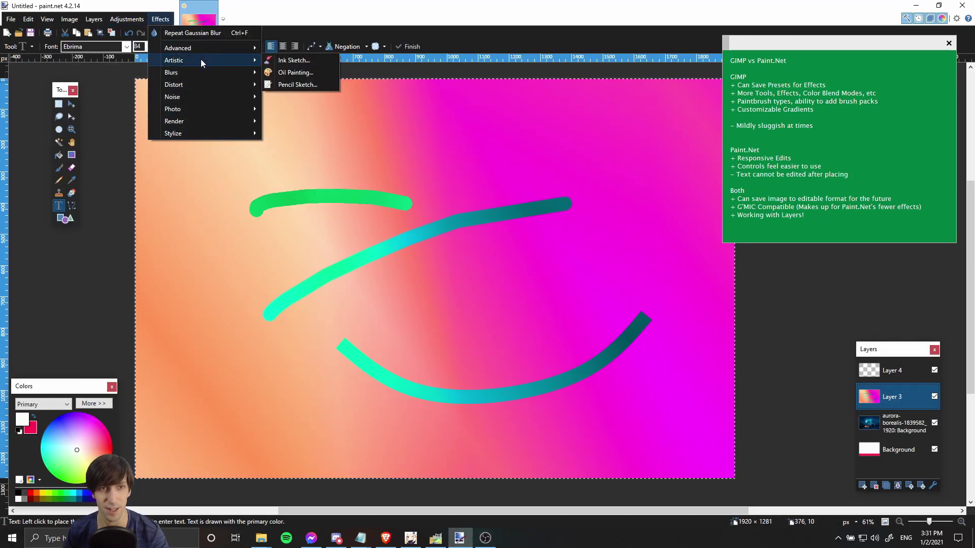
mouse_move(227, 132)
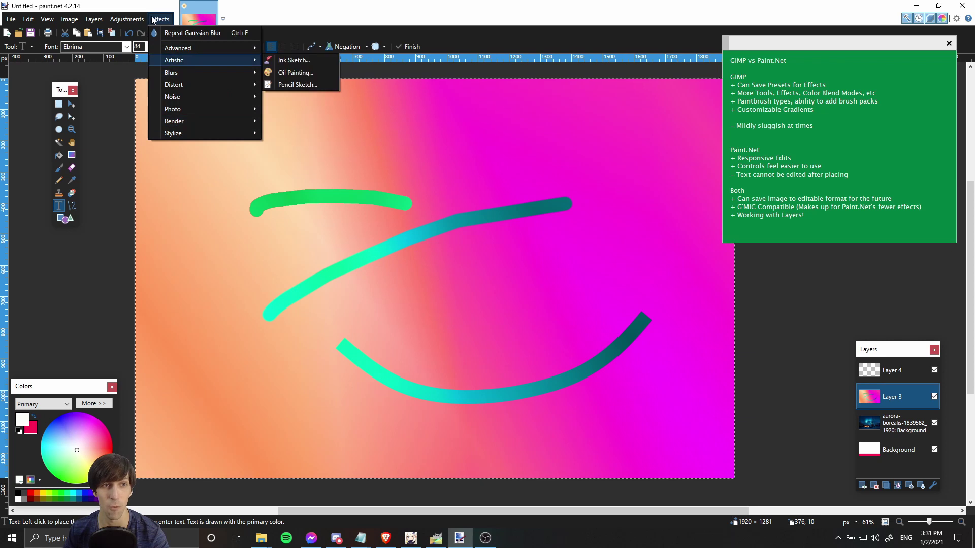
left_click(743, 219)
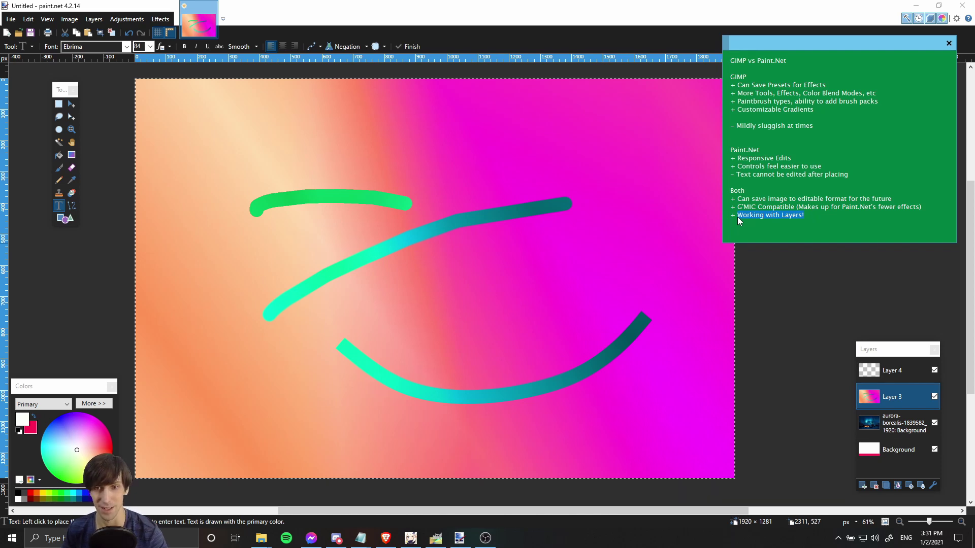
Move the layer list closer to the canvas and delete the orange and magenta gradient layer, Layer 3
mouse_move(889, 349)
left_mouse_down()
mouse_move(888, 324)
mouse_move(832, 334)
left_mouse_up()
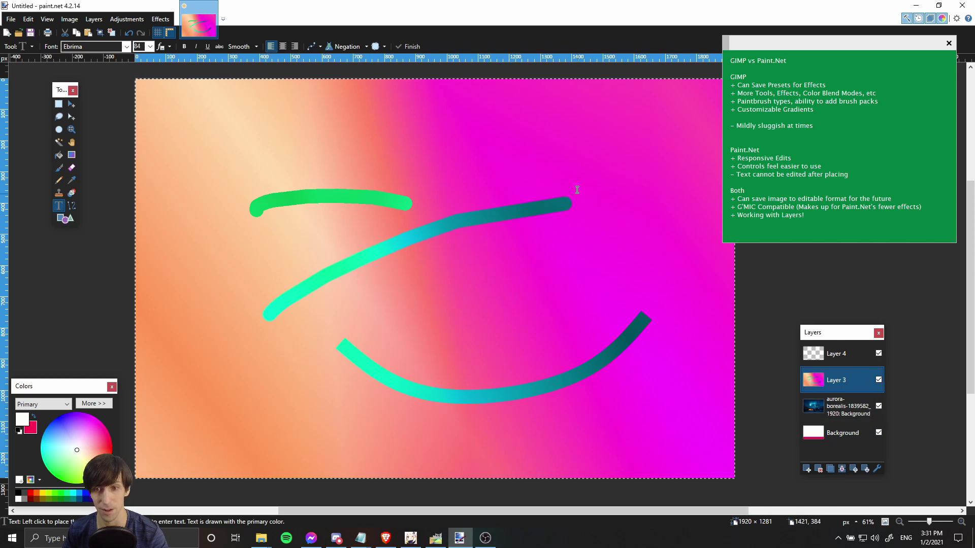
left_click(820, 469)
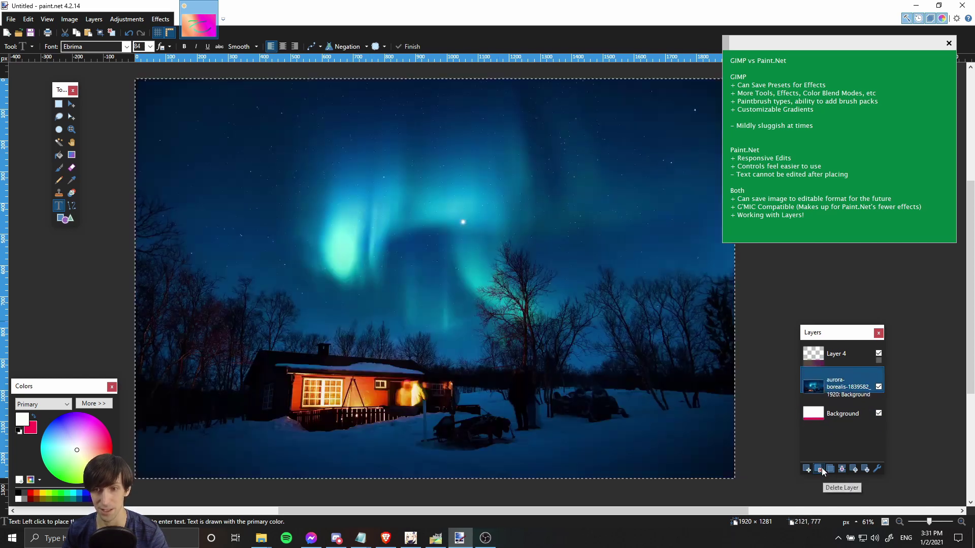
Select Layer 4, the Background and the aurora layer in turn, return to Layer 4, and switch to GIMP
left_click(855, 358)
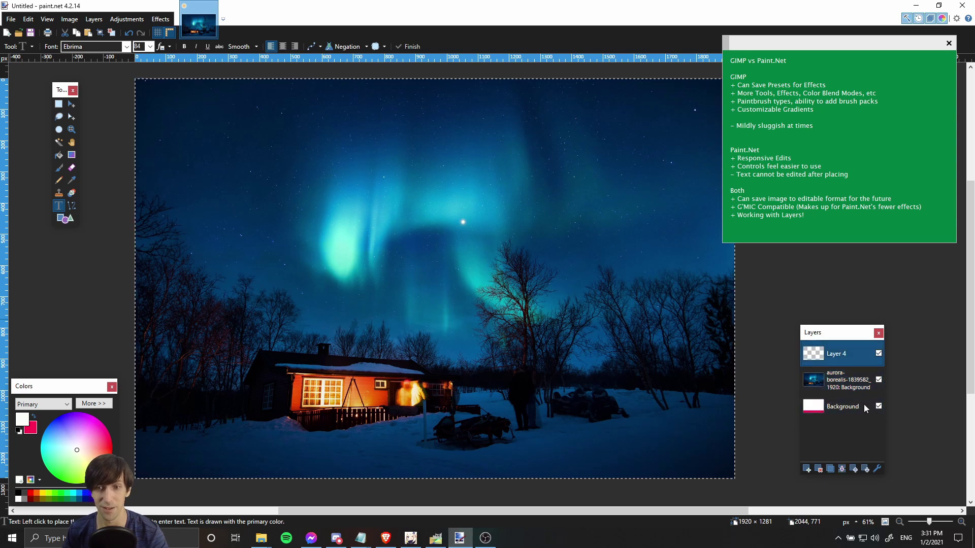
left_click(864, 413)
left_click(854, 387)
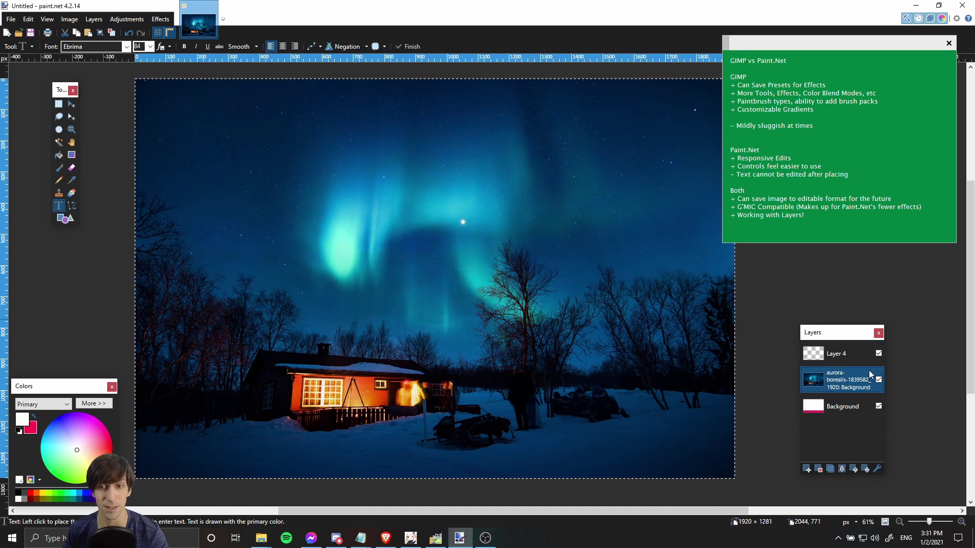
left_click(853, 355)
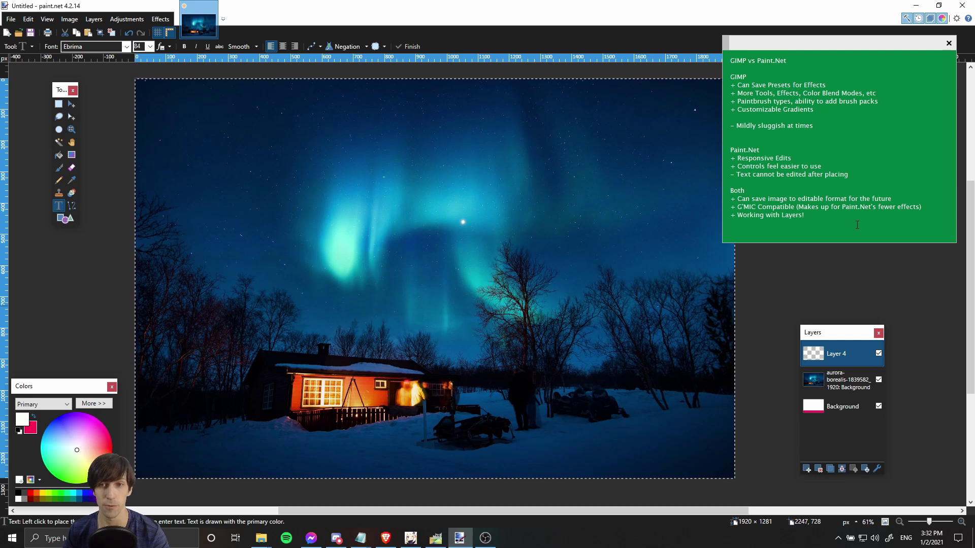
left_click(431, 540)
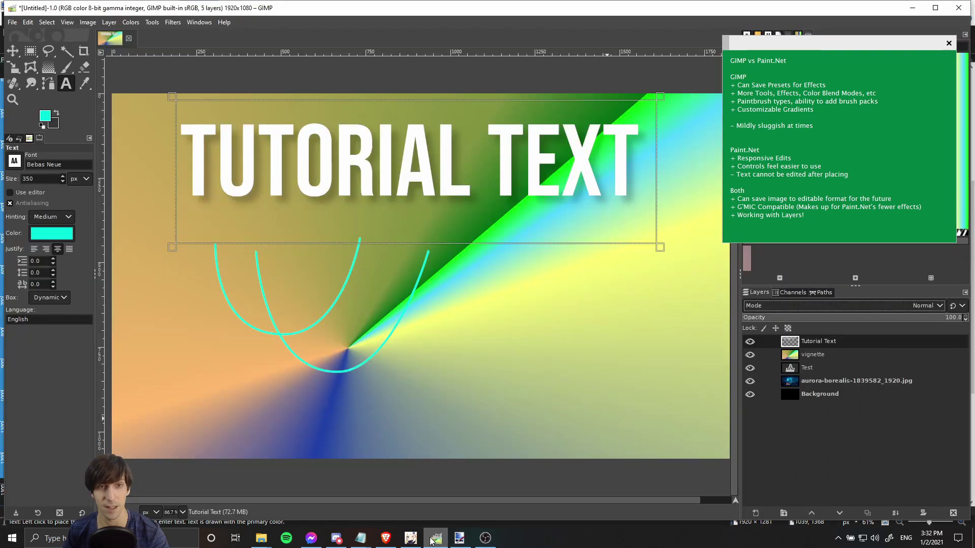